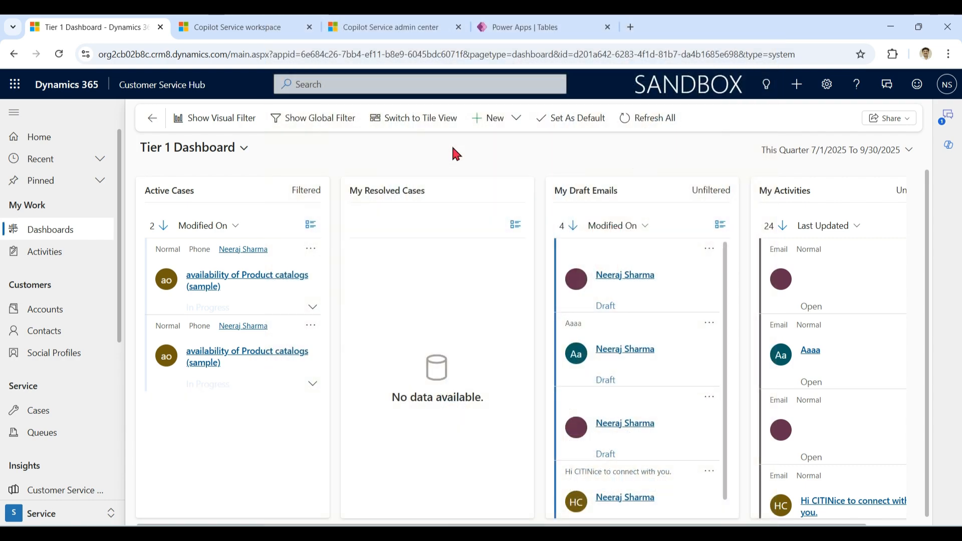
Open the Cases list in Customer Service Hub, comparing it with the case dashboard in Copilot Service workspace
left_click(38, 411)
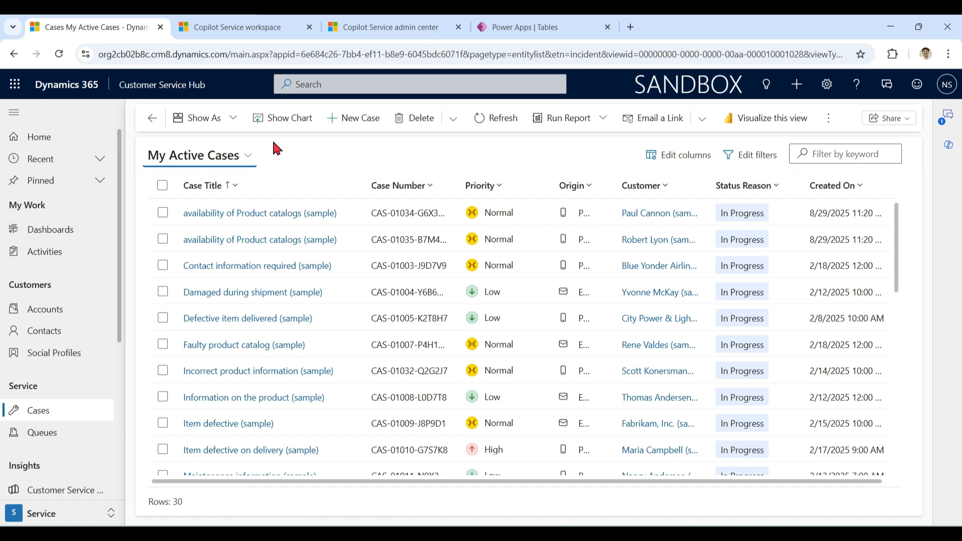
left_click(222, 27)
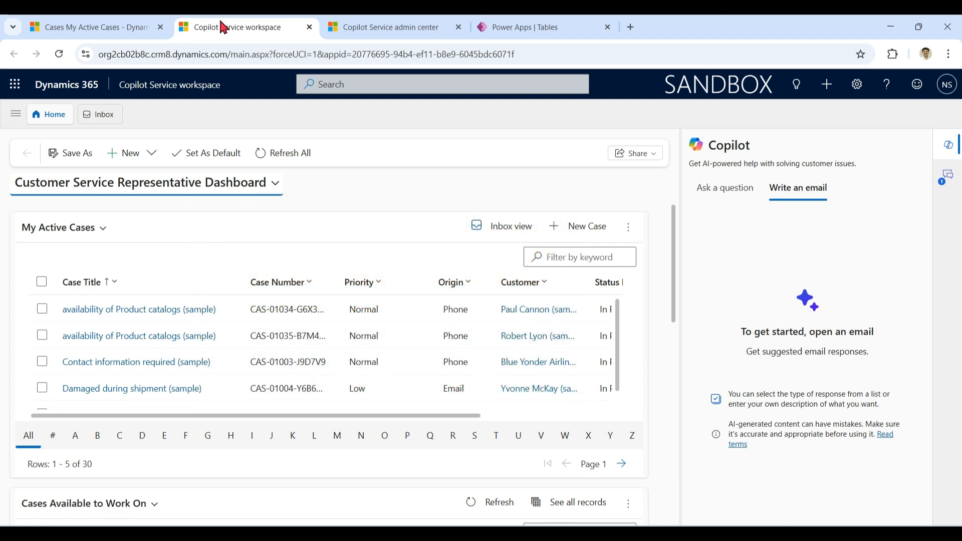
left_click(98, 27)
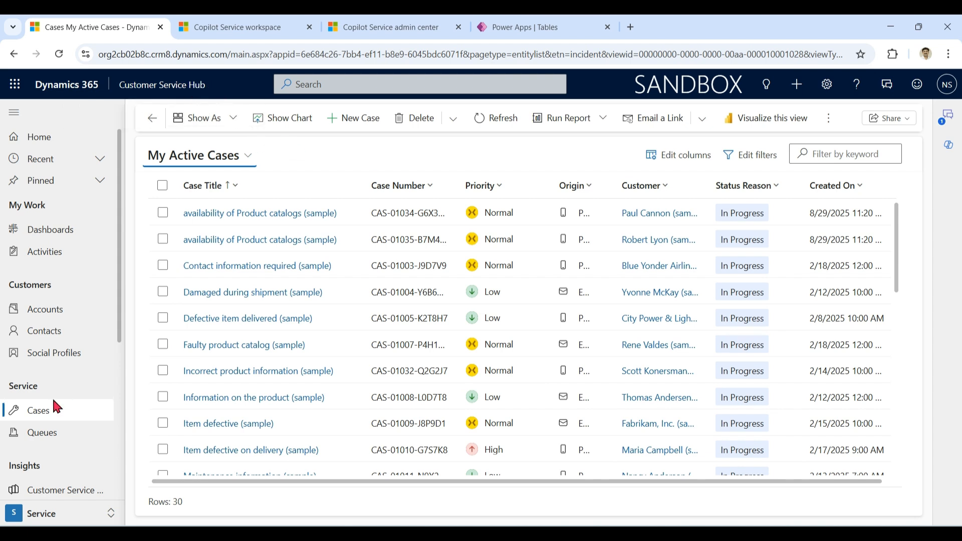
left_click(46, 417)
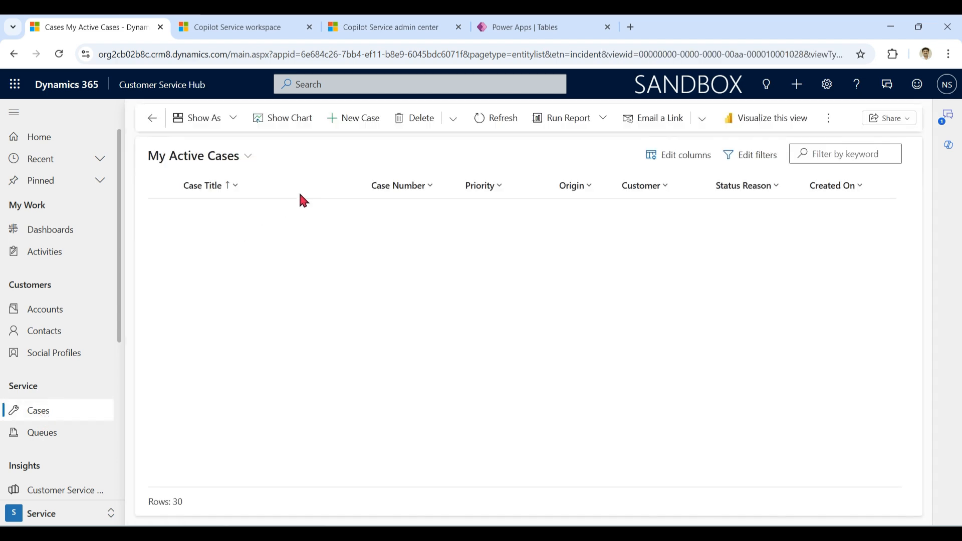
Look through the available case views and the columns of the My Active Cases list
left_click(249, 157)
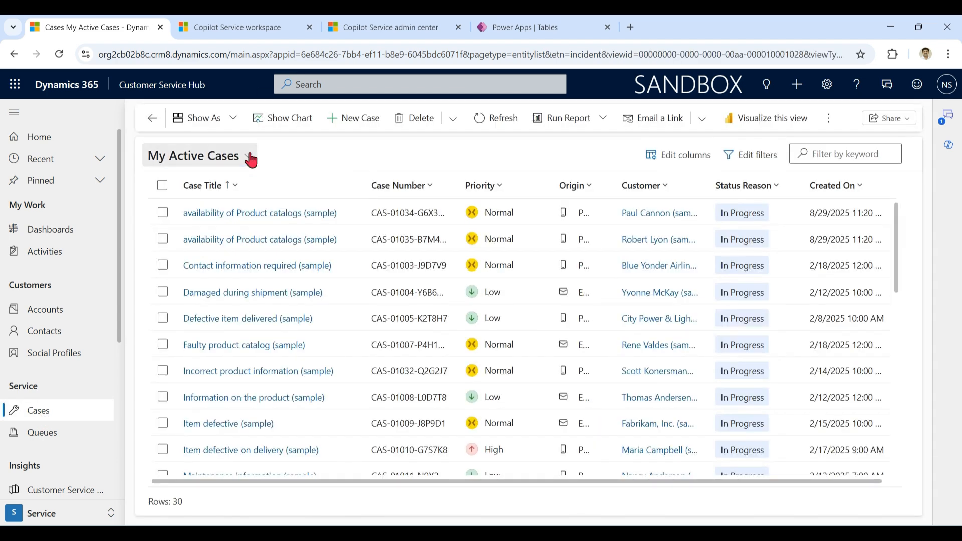
scroll(470, 256, "down", 3)
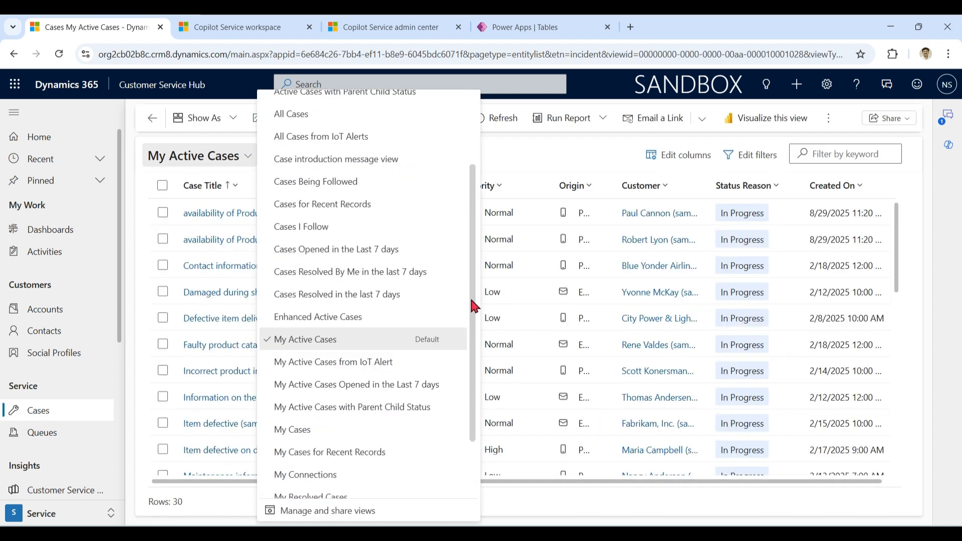
scroll(469, 296, "up", 3)
left_click(540, 153)
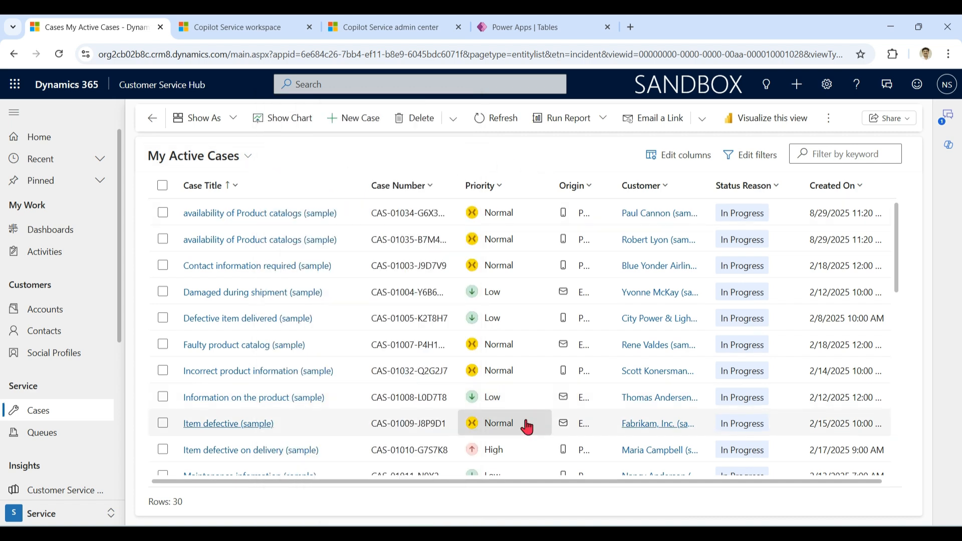
left_click_drag(527, 479, 670, 488)
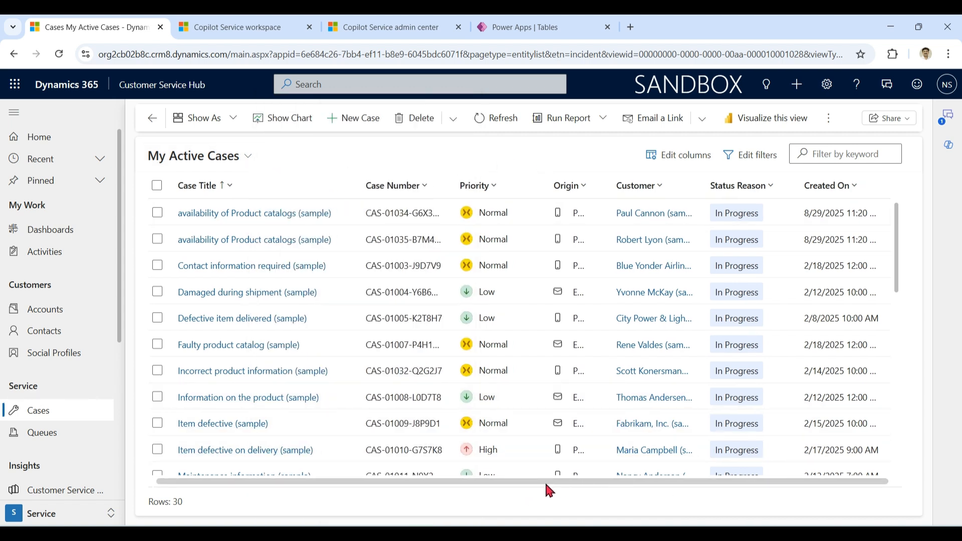
left_click_drag(545, 481, 468, 486)
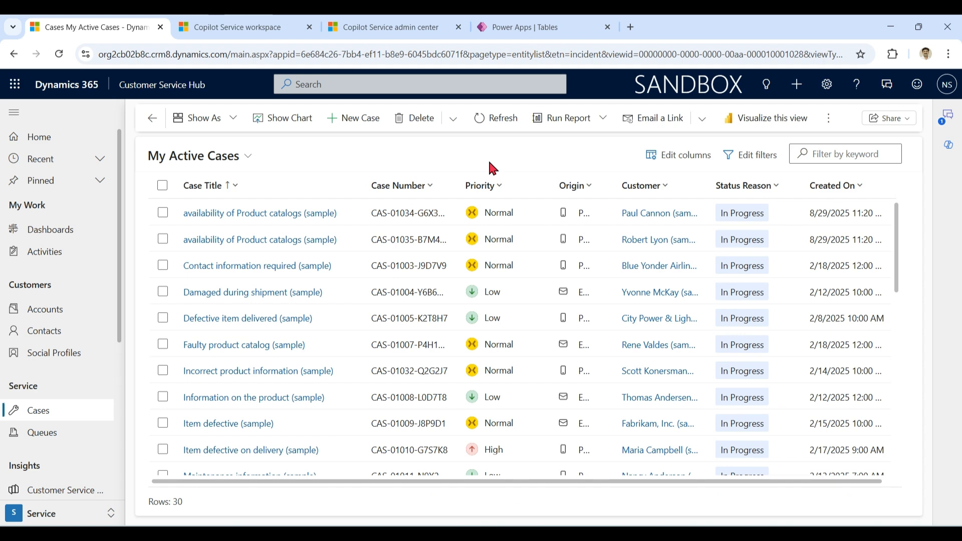
left_click(247, 159)
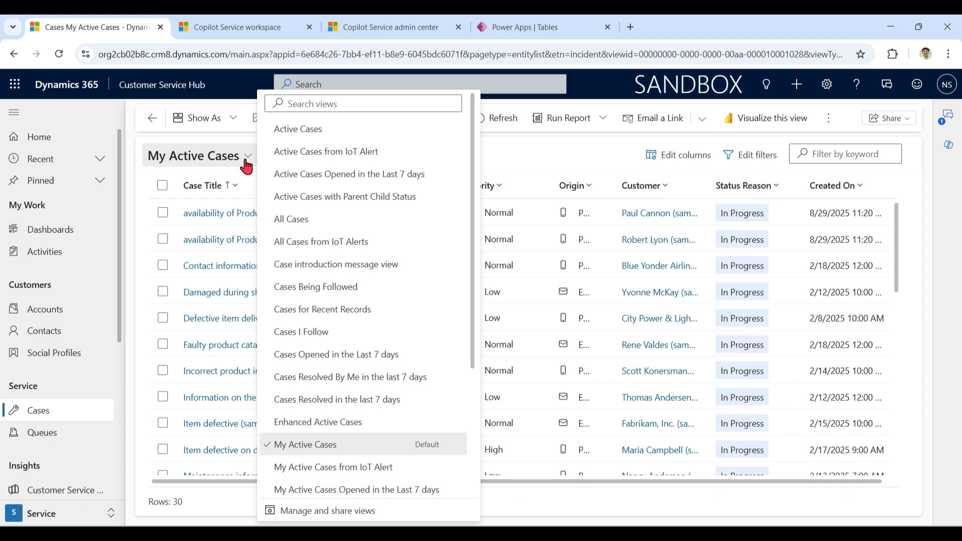
left_click(521, 153)
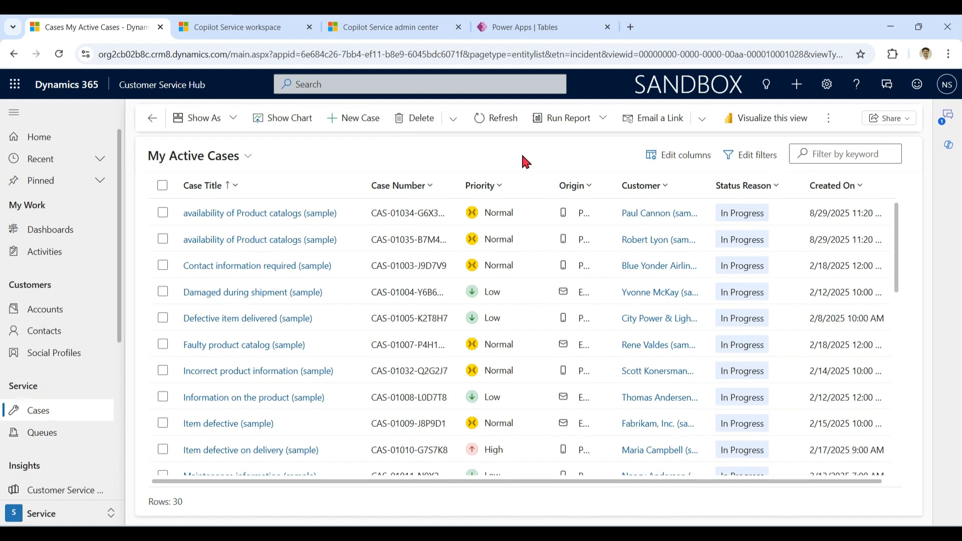
Start a new case and title it "Fan motor not working"
left_click(358, 120)
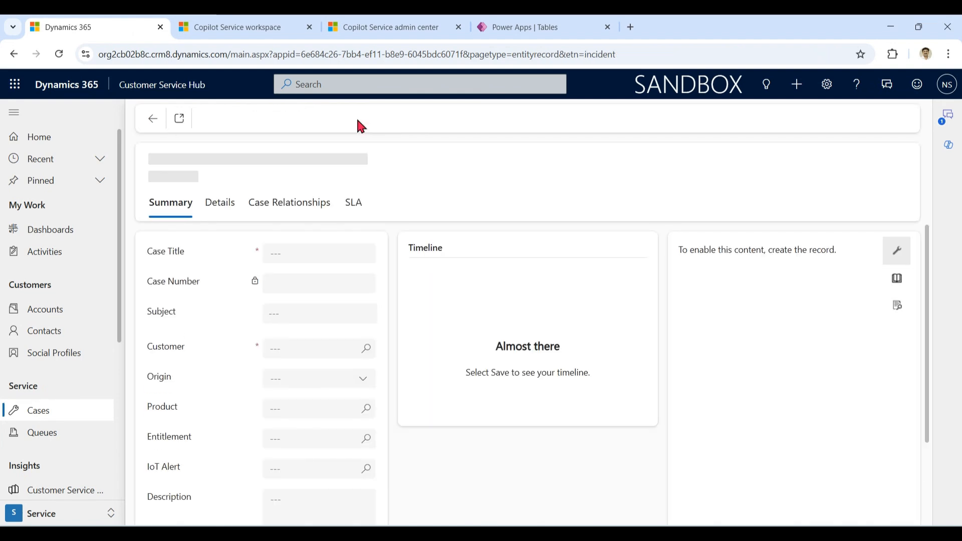
left_click(316, 286)
type("Fan moto")
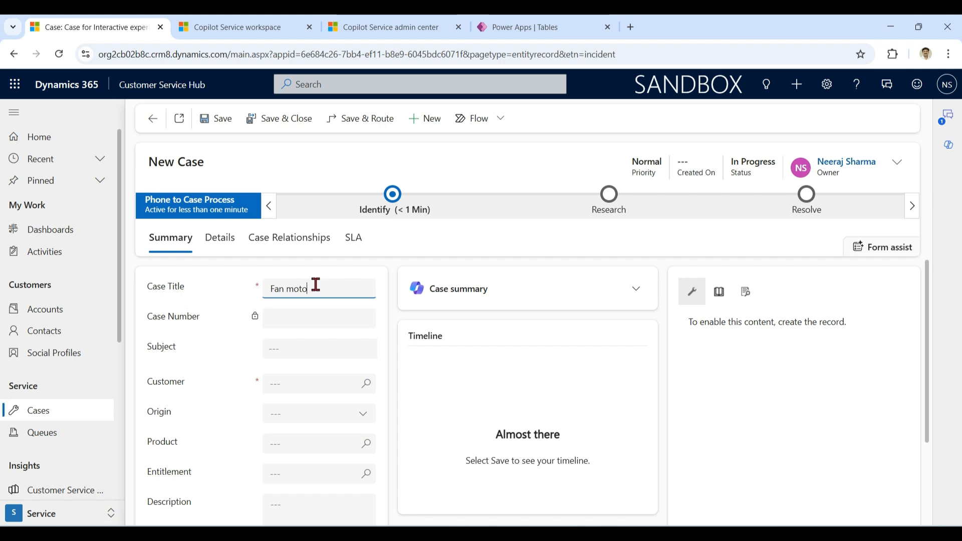
type("r not work")
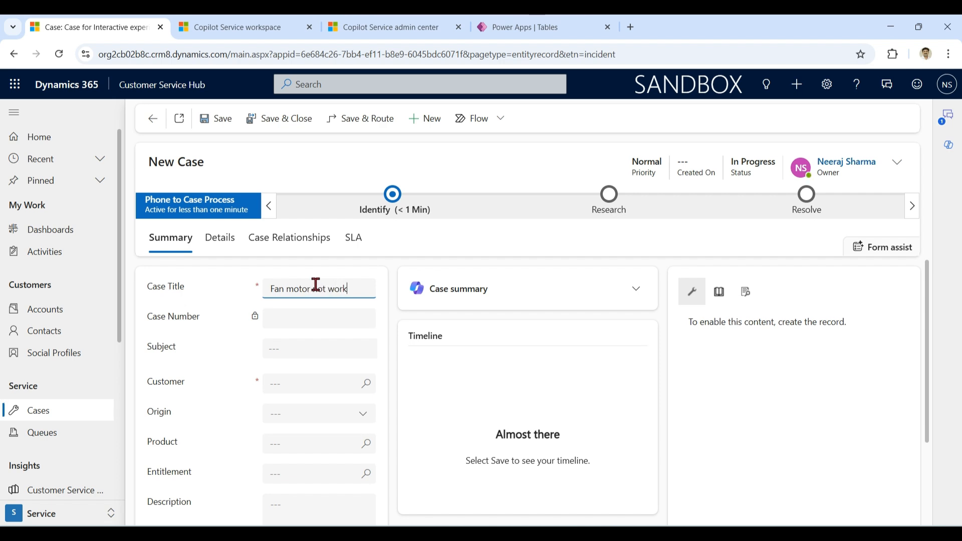
type("ing")
Examine the subjects under Query and Service that are available for the new case
left_click(348, 348)
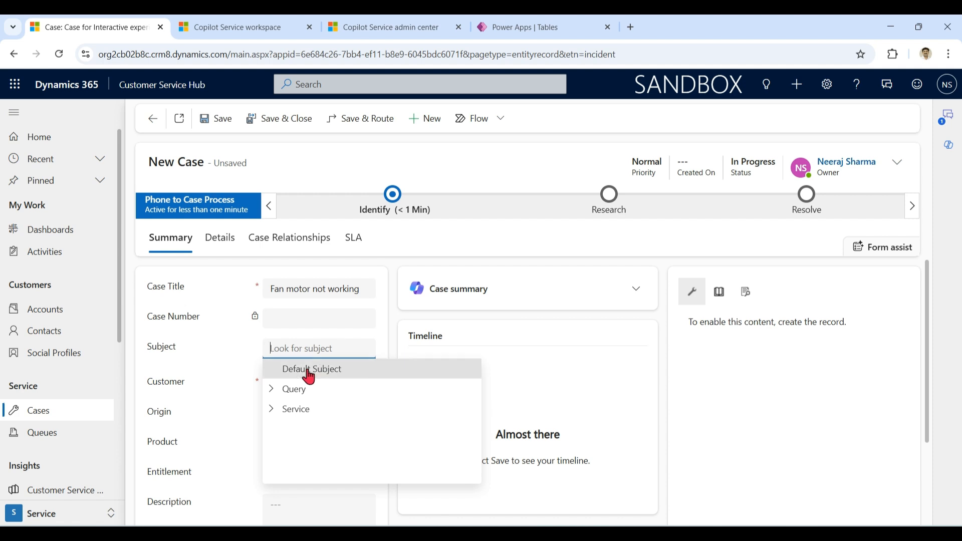
left_click(271, 389)
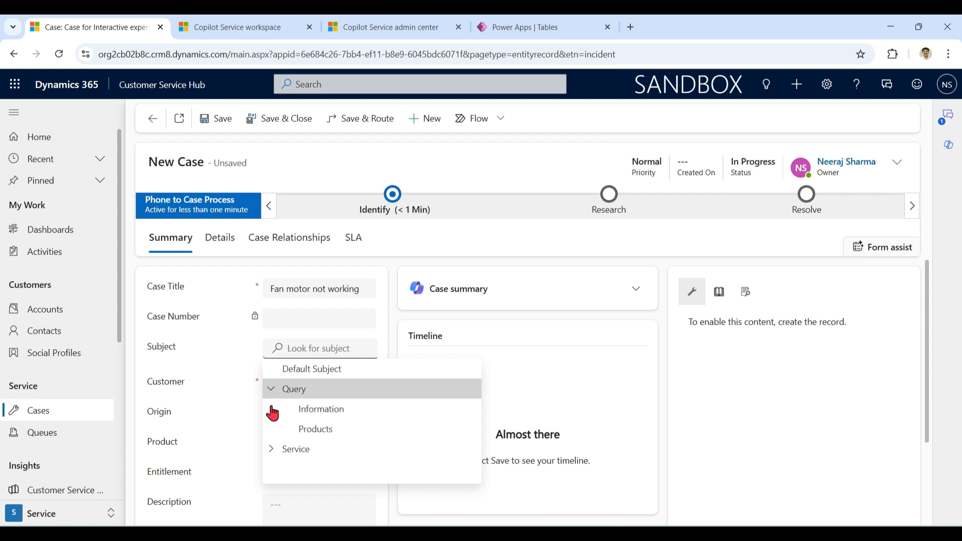
left_click(271, 450)
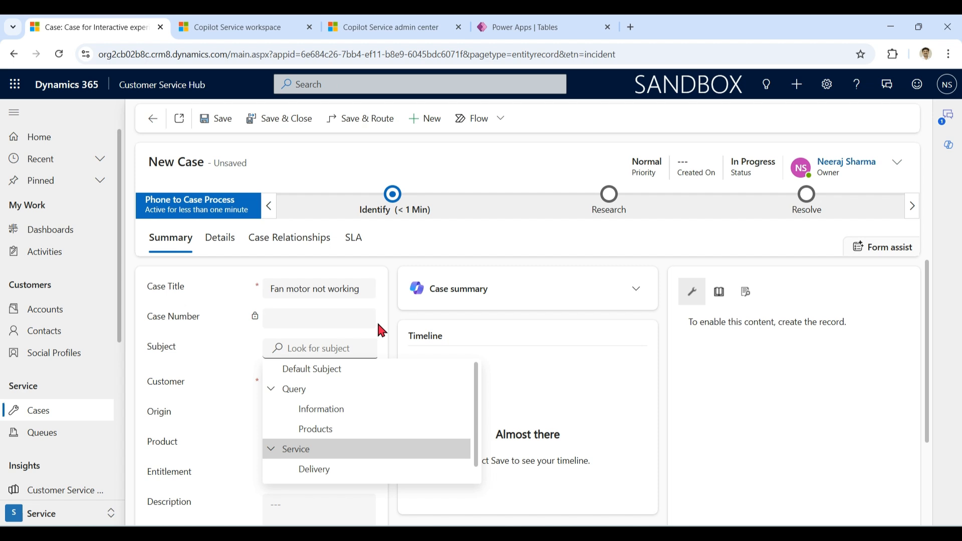
Switch to the Copilot Service admin center and add a subject titled Research to the subject tree in the case settings
left_click(394, 28)
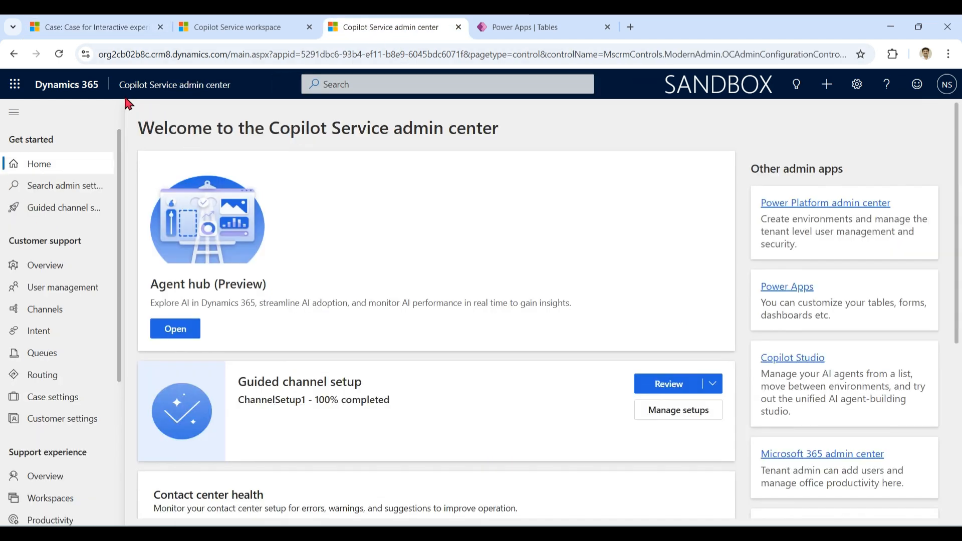
left_click(58, 405)
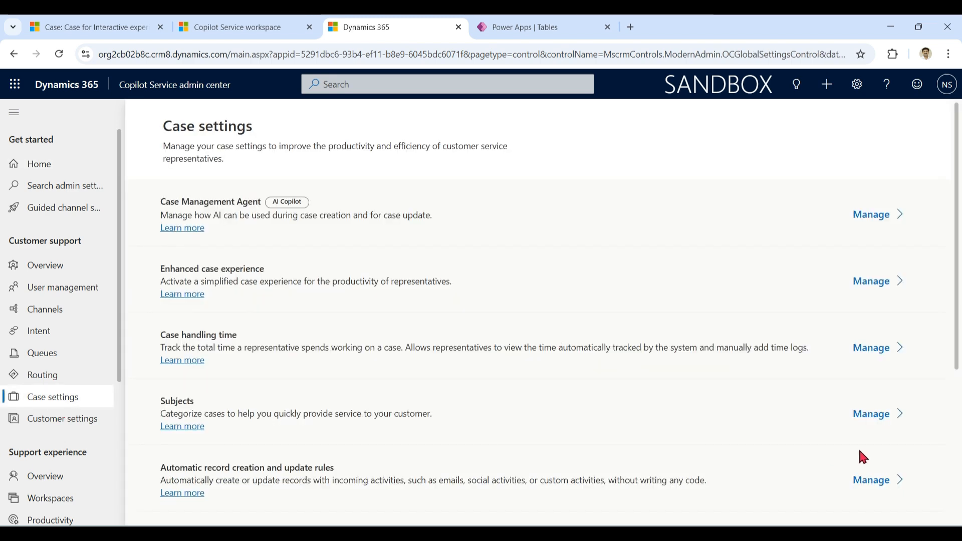
left_click(886, 415)
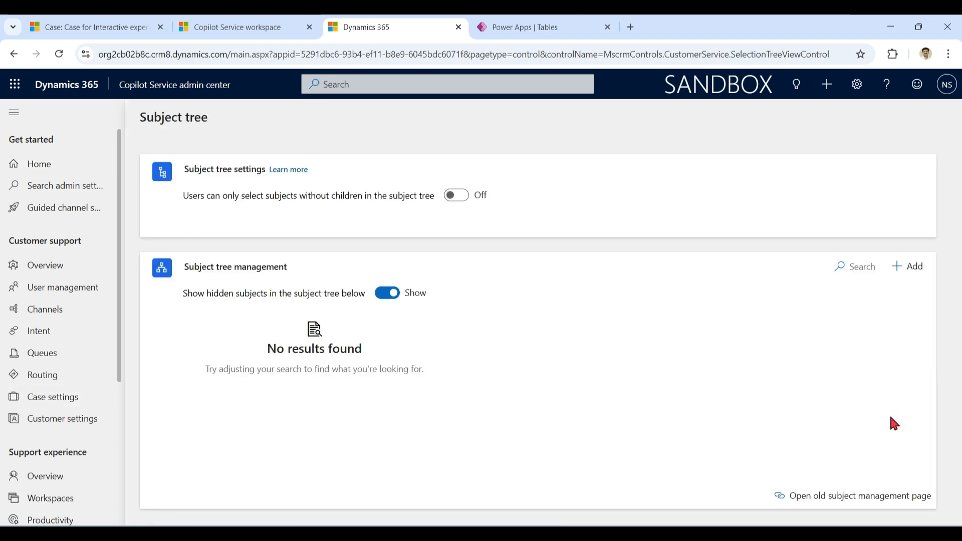
left_click(911, 266)
left_click(786, 163)
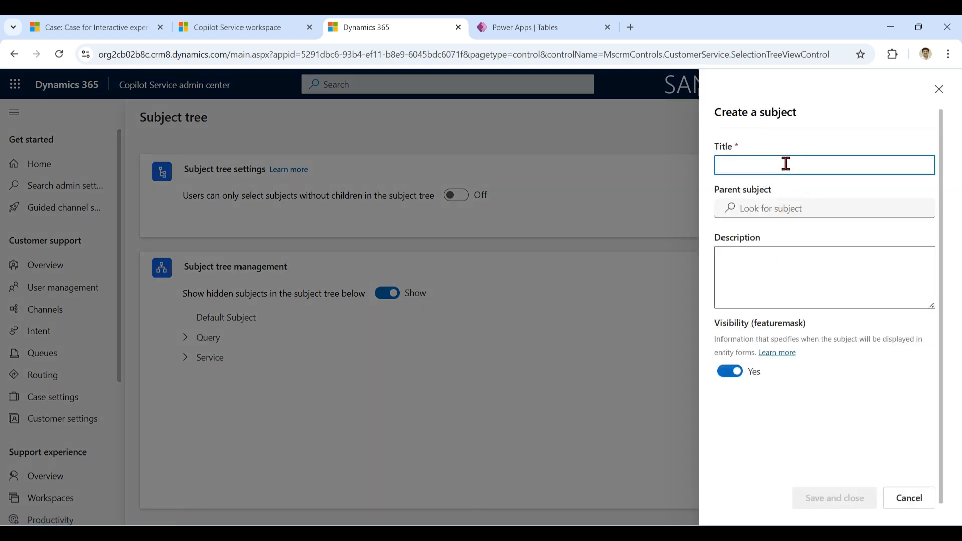
type("Research")
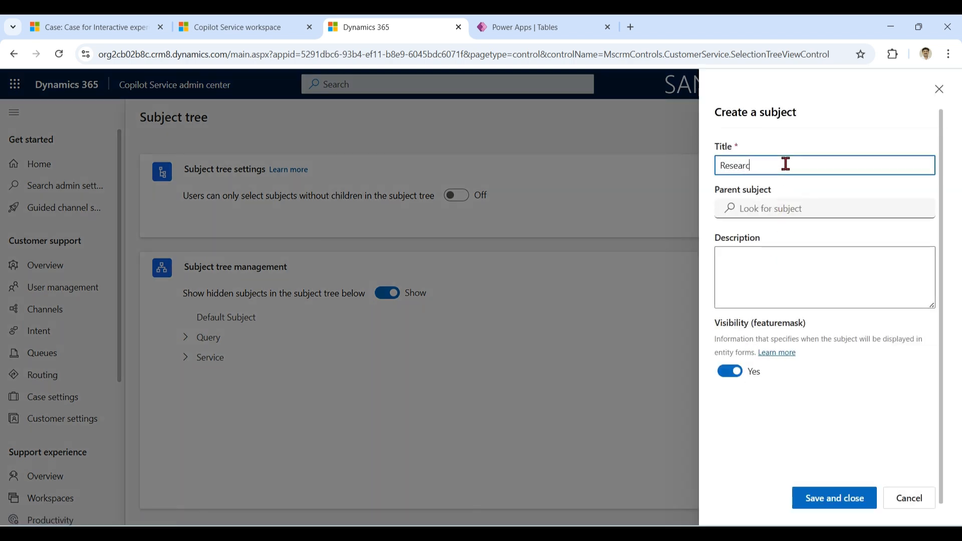
left_click(835, 504)
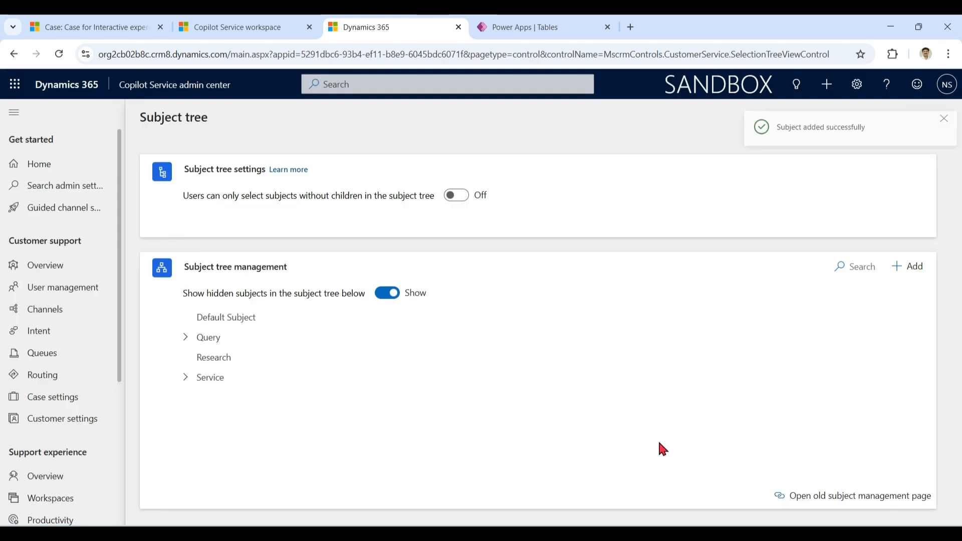
Return to the new case in Customer Service Hub and set its Subject to Maintenance under Service
left_click(98, 27)
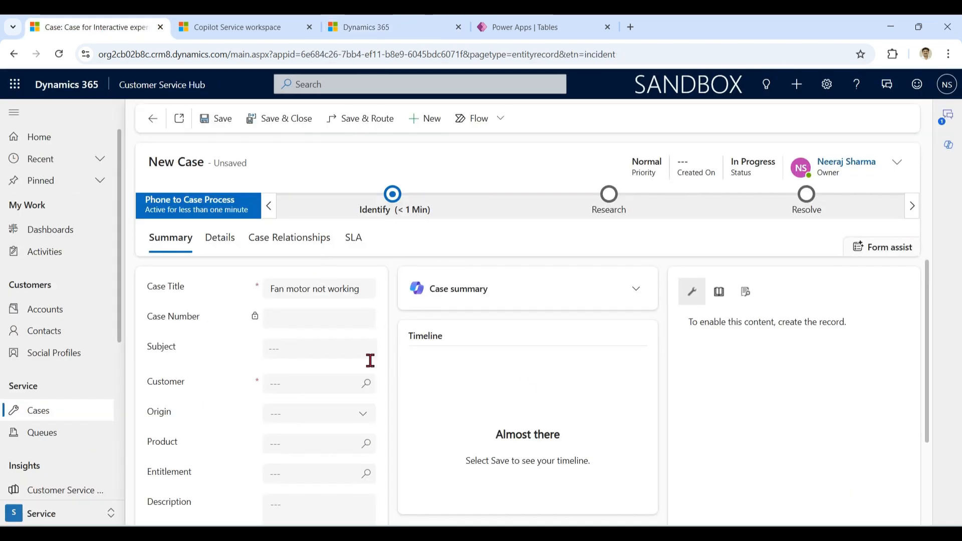
left_click(339, 348)
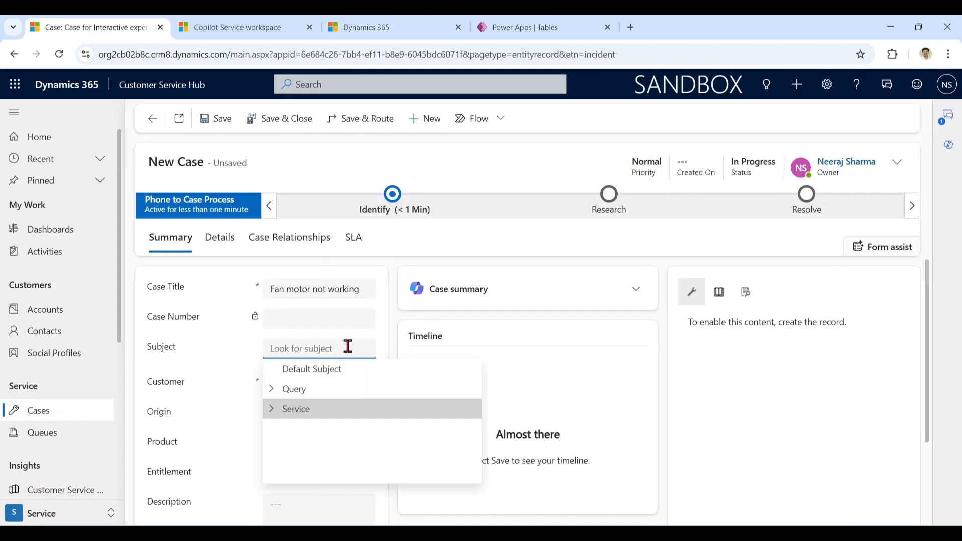
left_click(271, 410)
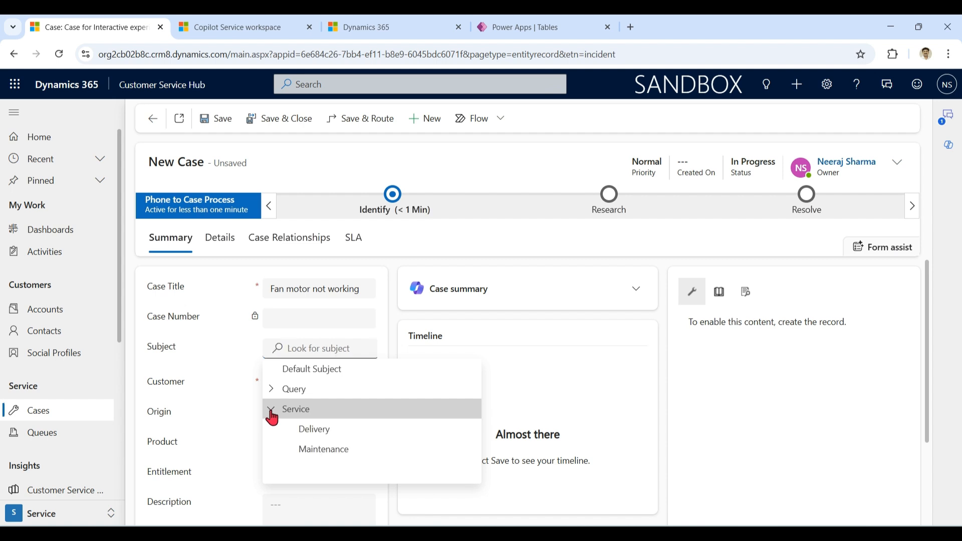
left_click(318, 450)
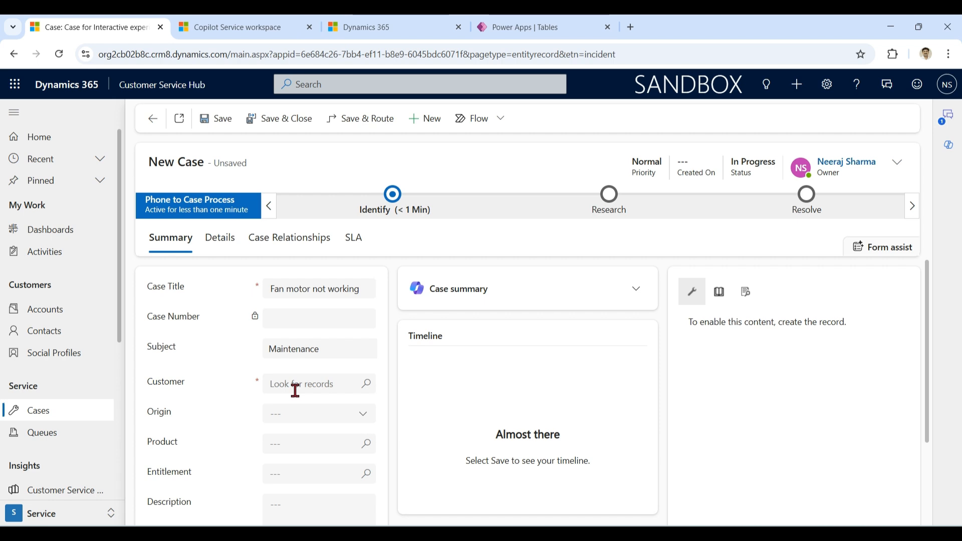
Check the account and contact lookups for the case's Customer and choose the CITI account
left_click(365, 385)
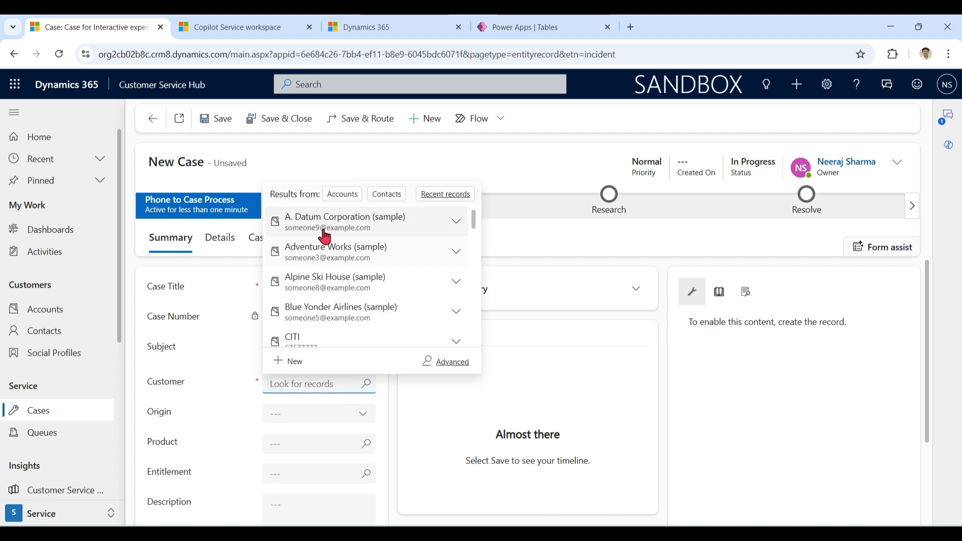
left_click(343, 198)
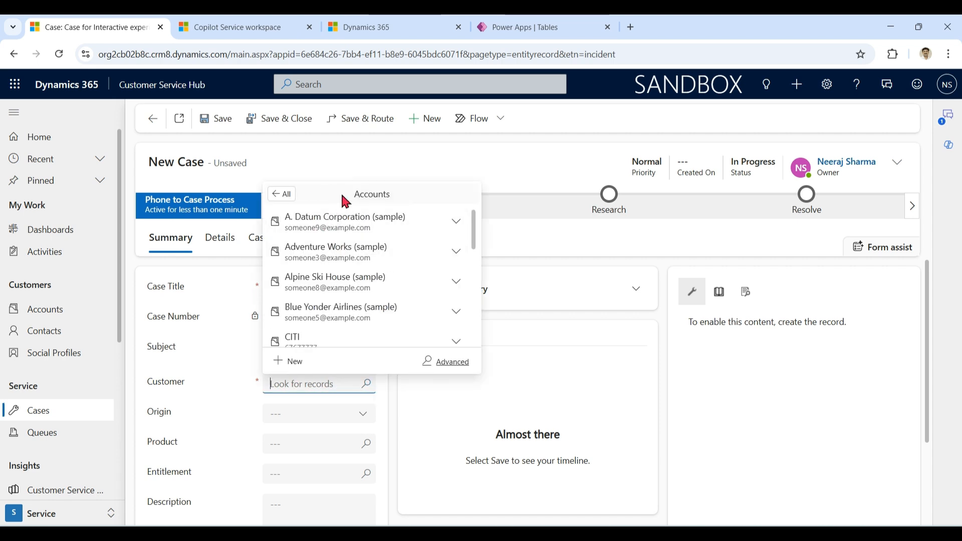
left_click(270, 198)
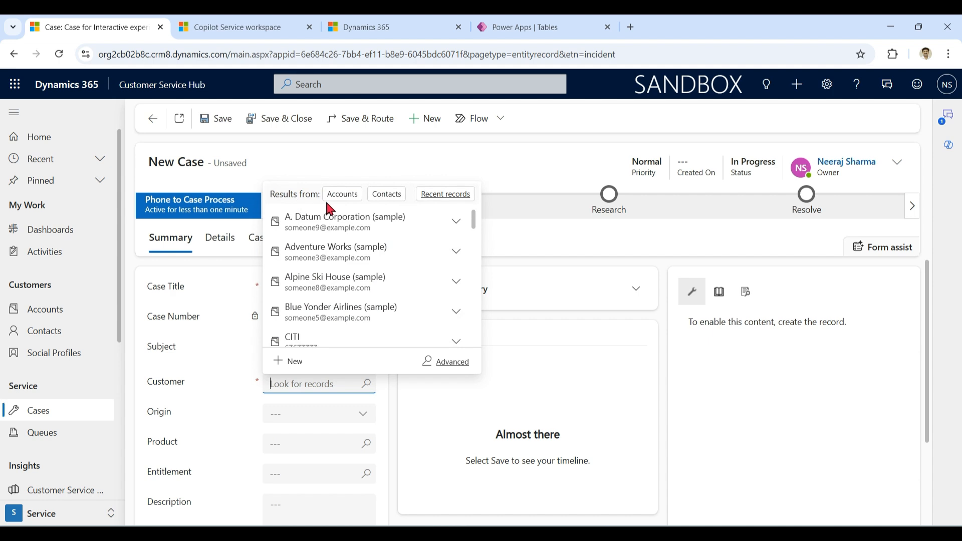
left_click(390, 198)
left_click(286, 195)
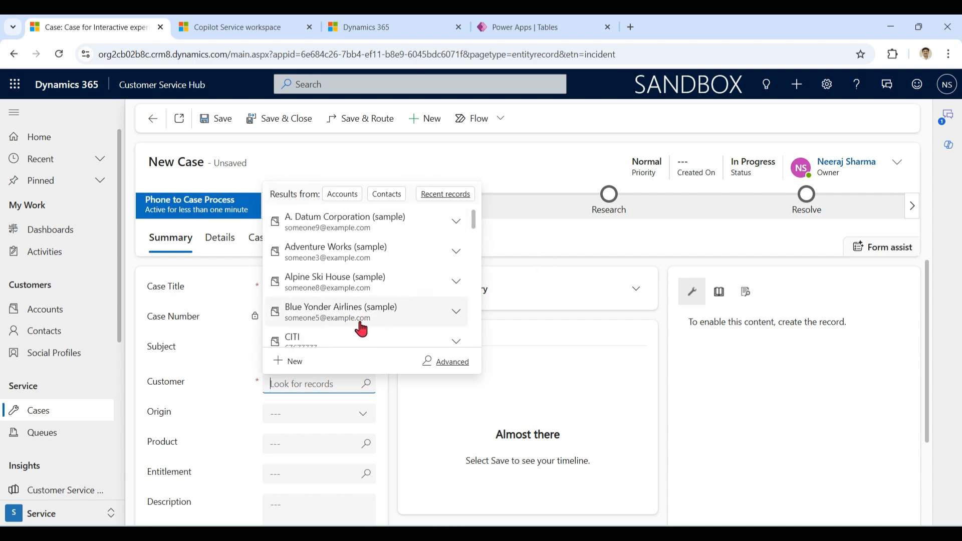
left_click(345, 341)
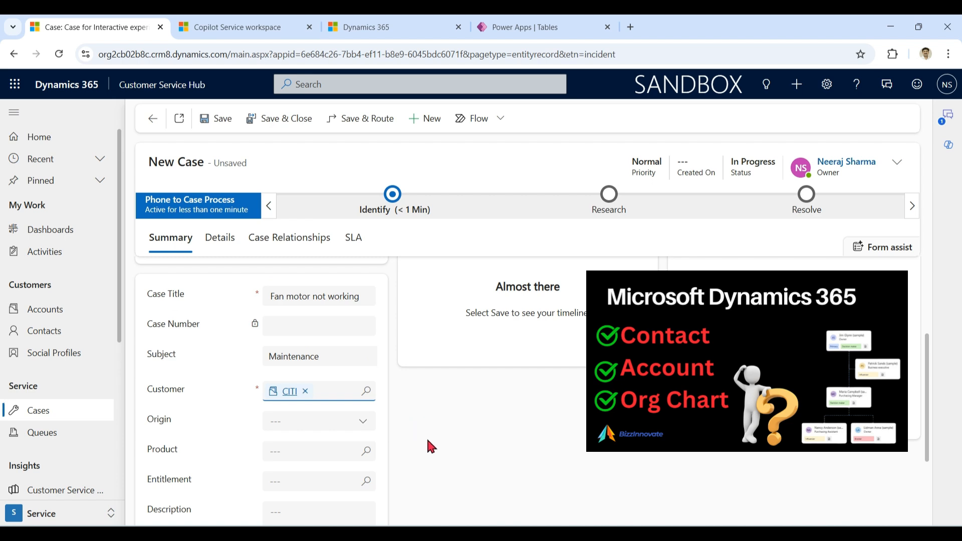
Review the Origin options and the remaining summary fields of the new case
left_click(369, 426)
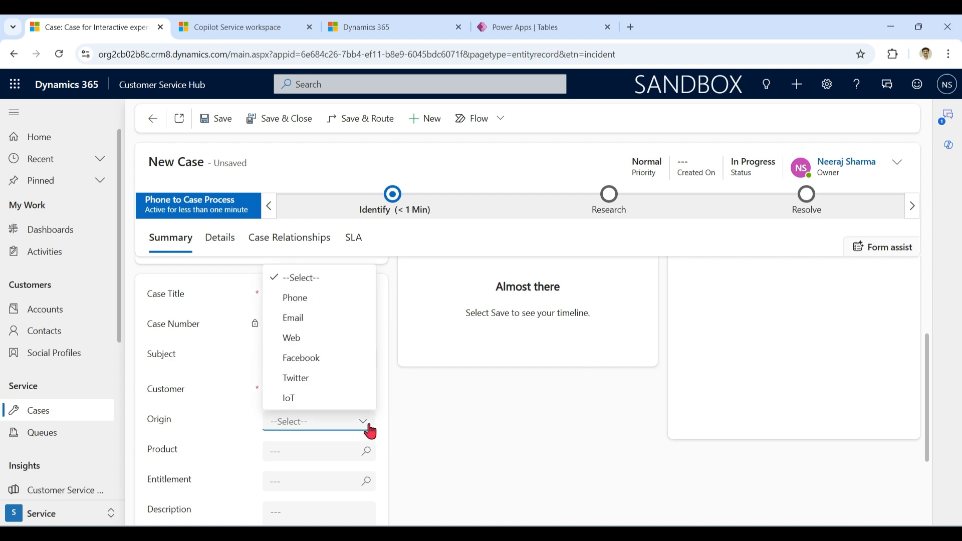
left_click(410, 458)
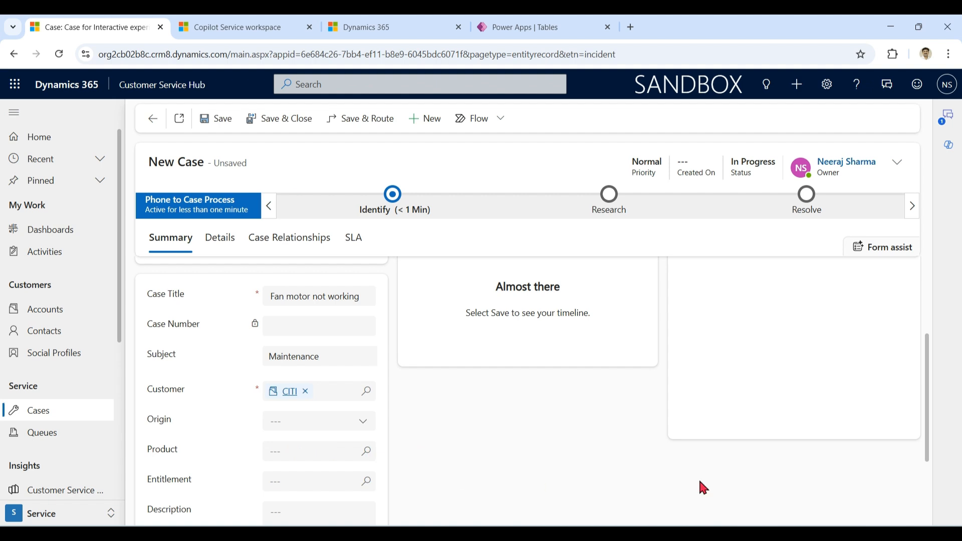
scroll(521, 398, "down", 3)
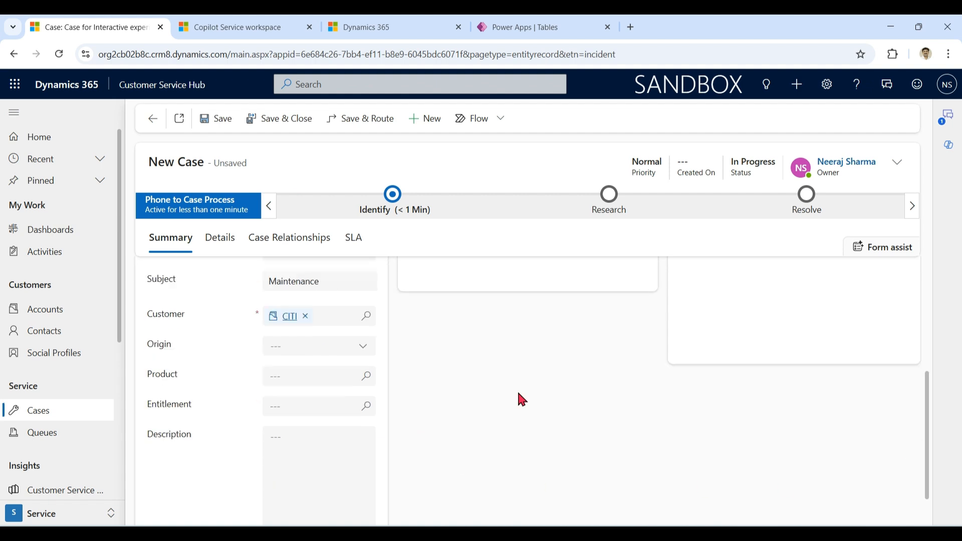
Check the Entitlement lookup and fill in the case Description with "Fan motor making noise and not starting"
left_click(322, 407)
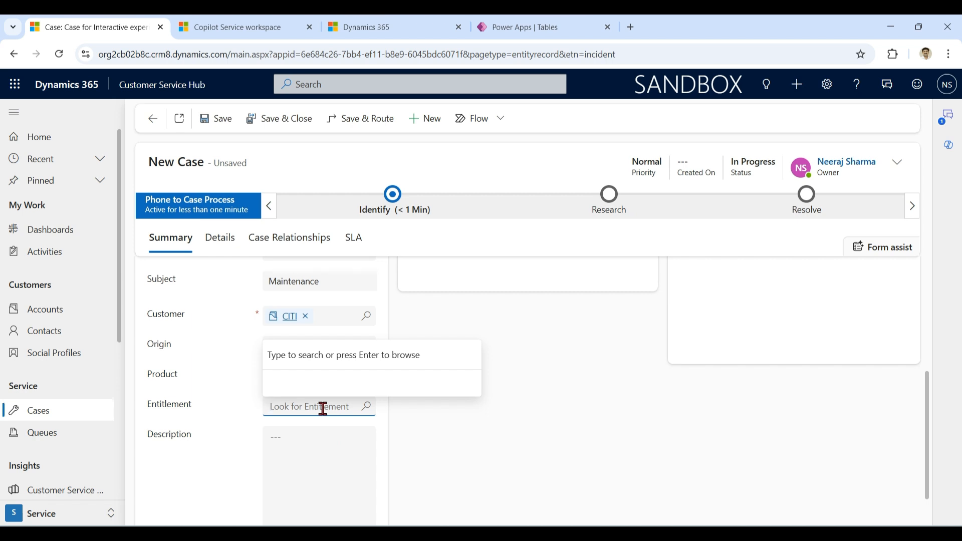
left_click(305, 458)
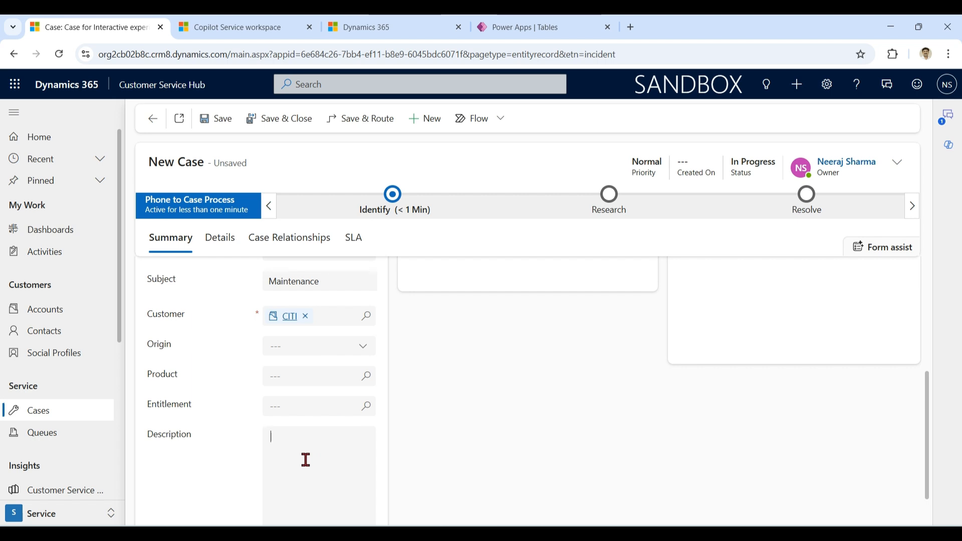
scroll(365, 423, "down", 1)
type("Fan motor making ")
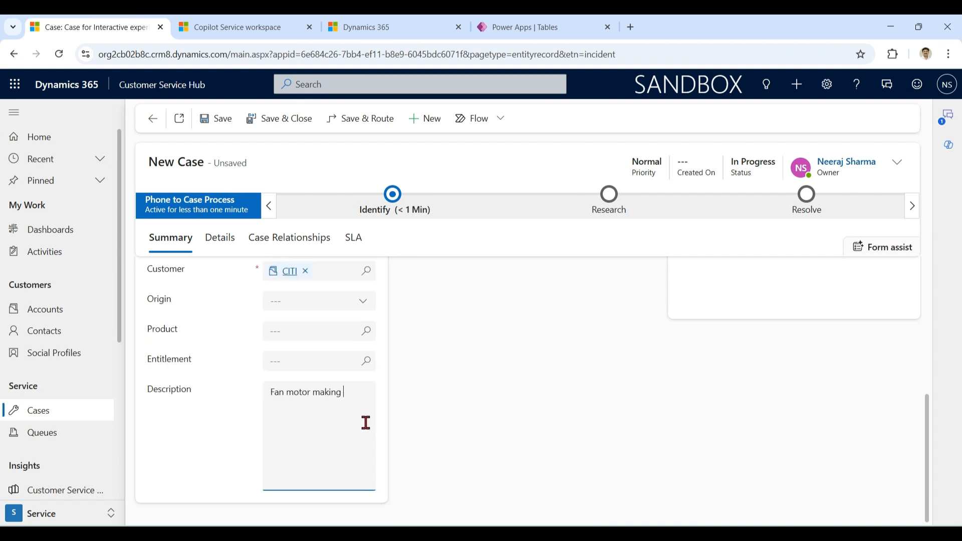
type("noise and not starting")
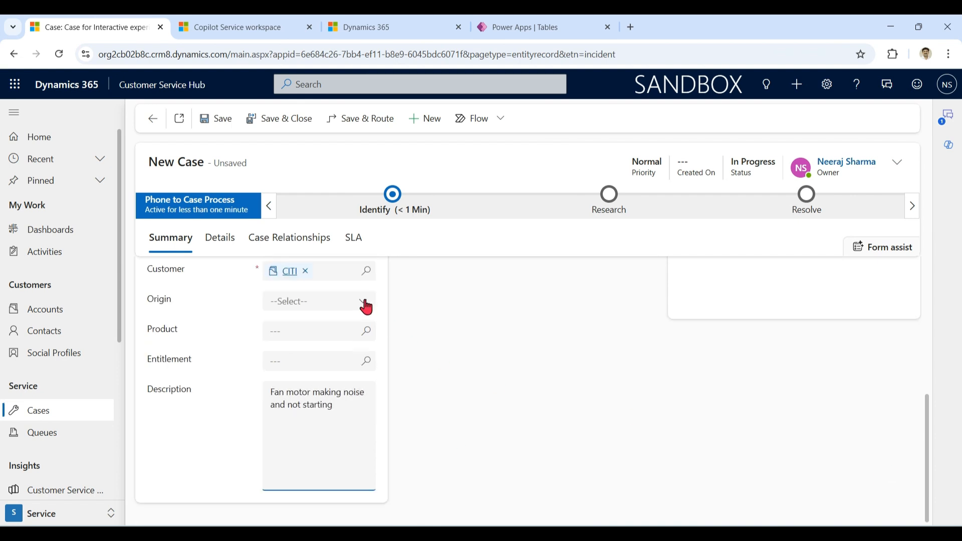
Set the case's Origin to Phone and save the new case
left_click(365, 306)
left_click(325, 345)
left_click_drag(928, 423, 928, 296)
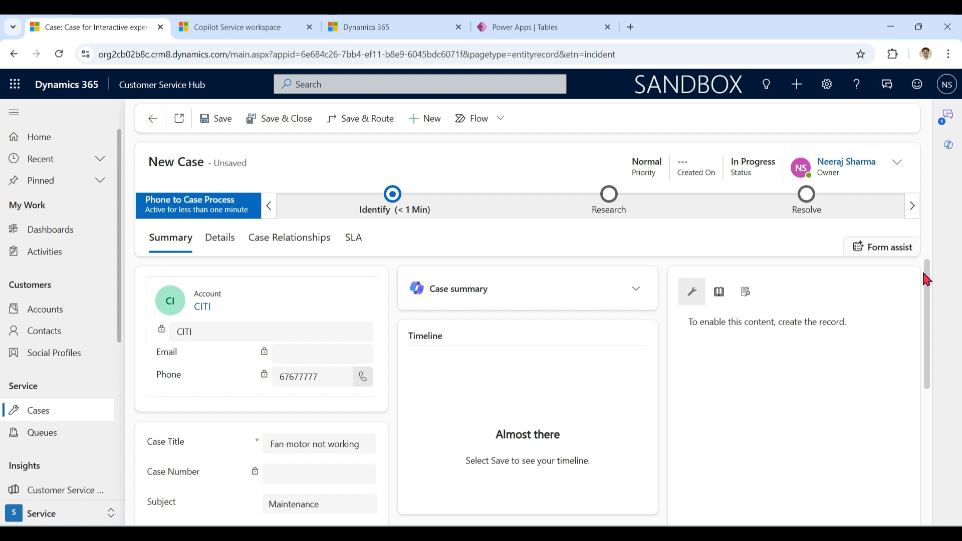
left_click(228, 120)
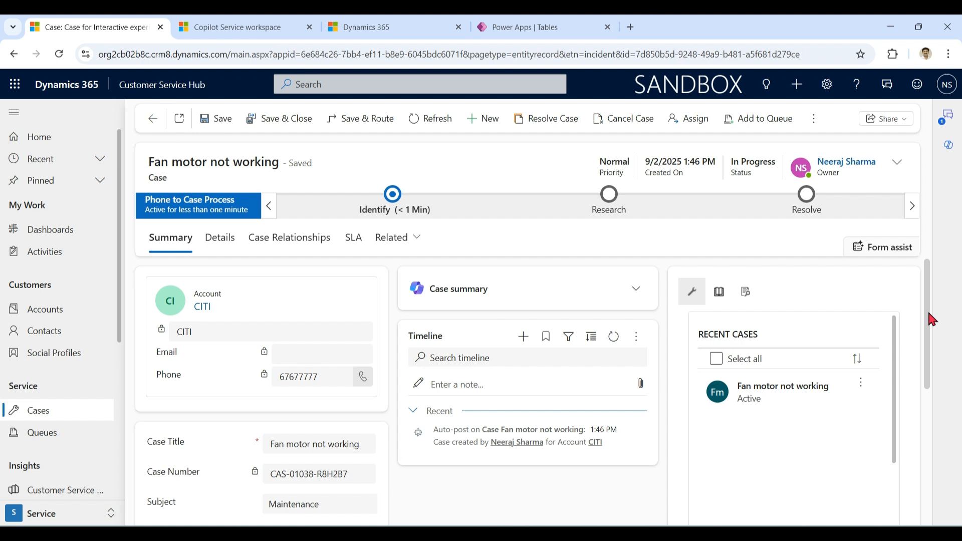
Add a timeline note to the saved case with the TV Pic image from the CS Files folder attached
scroll(932, 319, "down", 1)
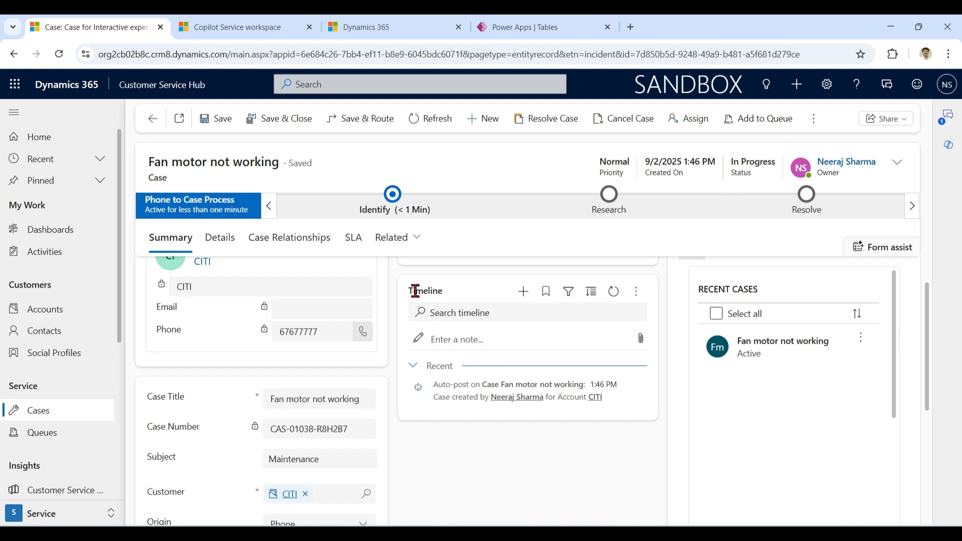
left_click(491, 345)
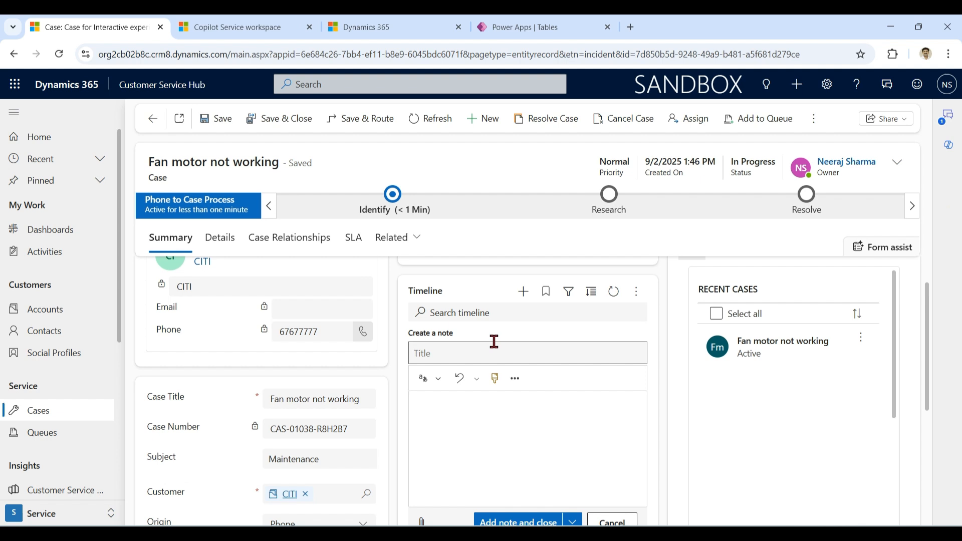
left_click(501, 433)
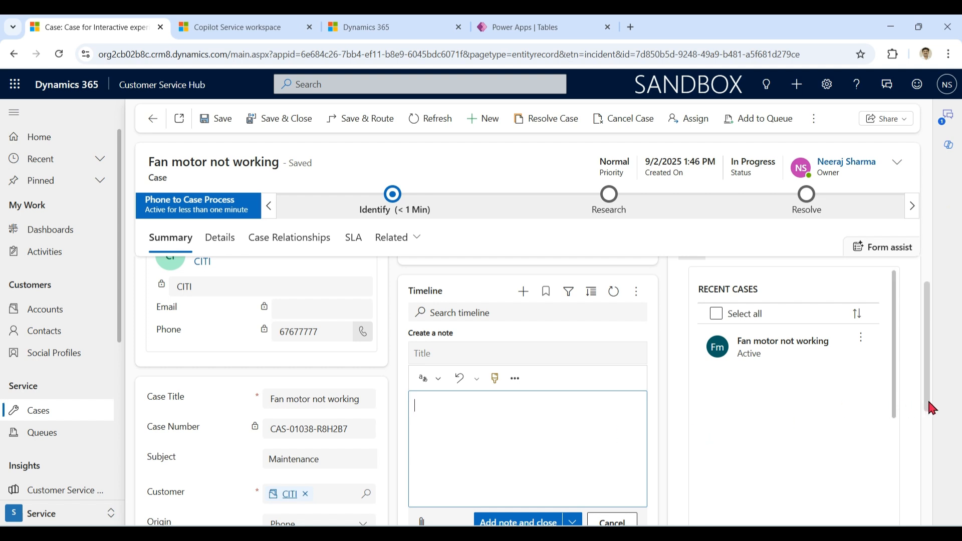
scroll(928, 406, "down", 1)
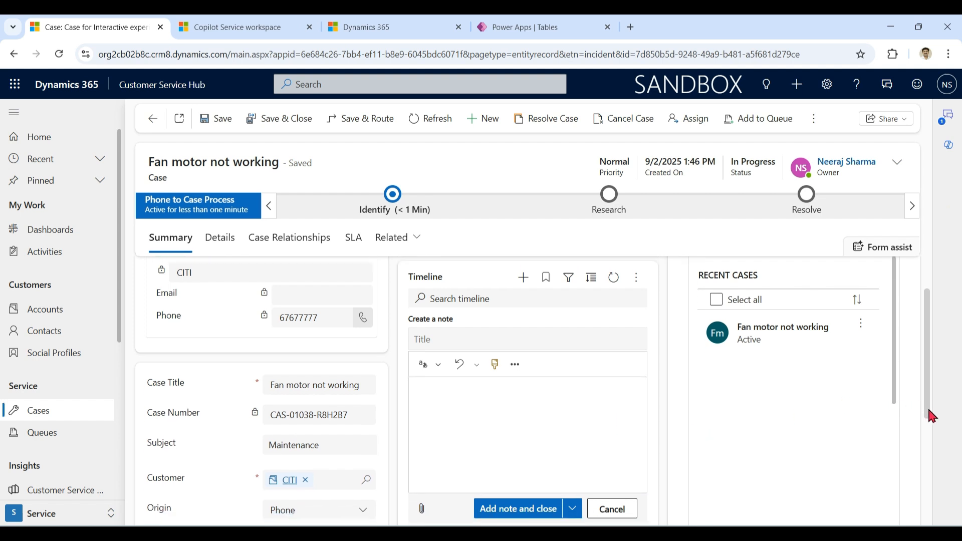
left_click(421, 503)
double_click(216, 123)
left_click(227, 155)
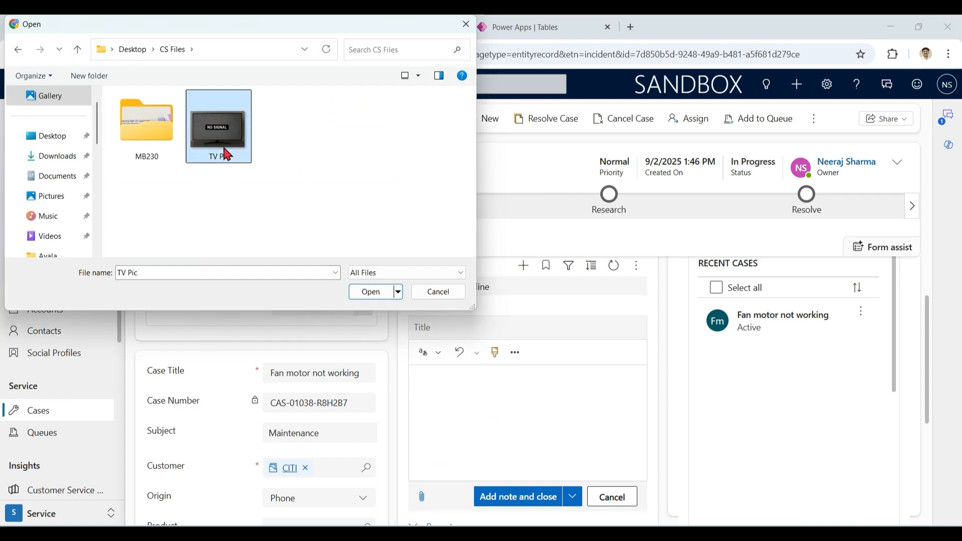
left_click(371, 292)
left_click(528, 511)
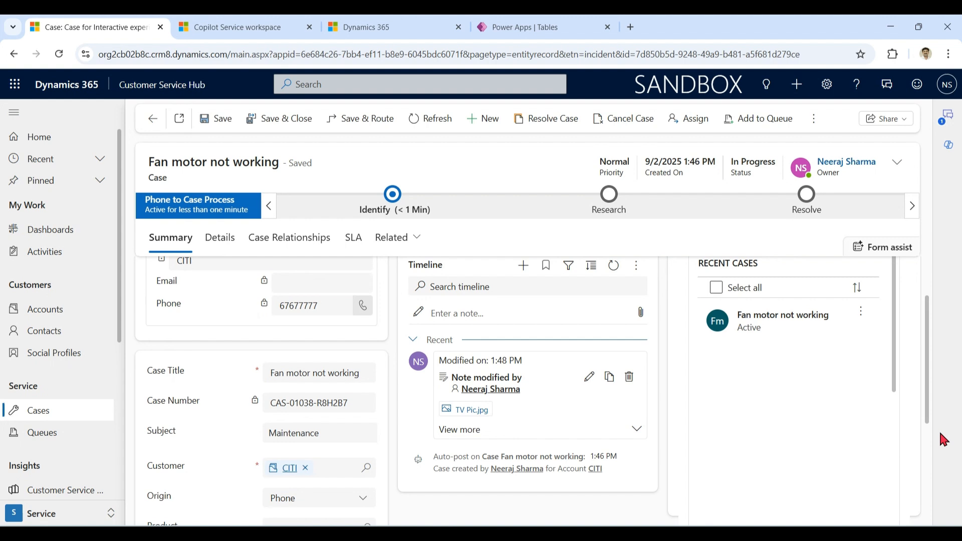
Switch to Copilot Service workspace and open the "Fan motor not working" case from the inbox work items
left_click(265, 34)
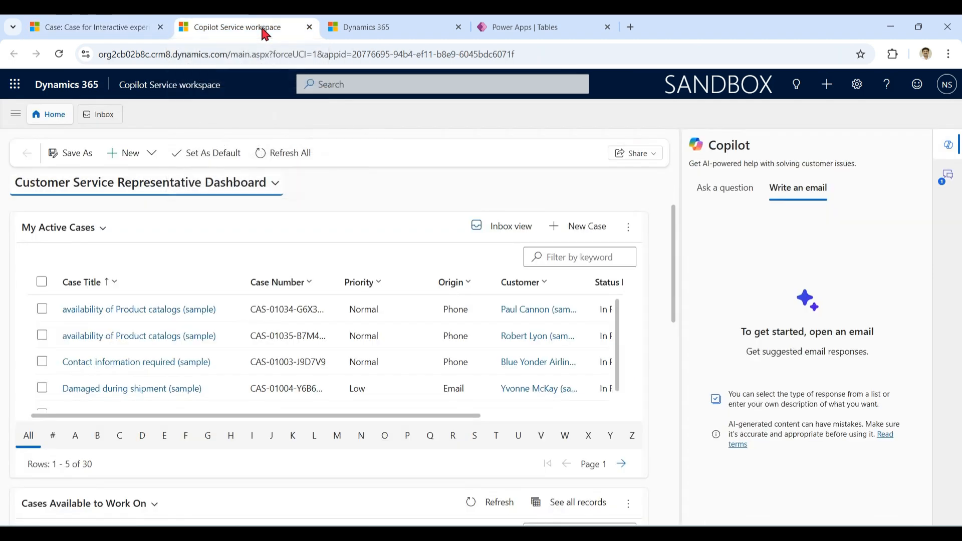
left_click(101, 116)
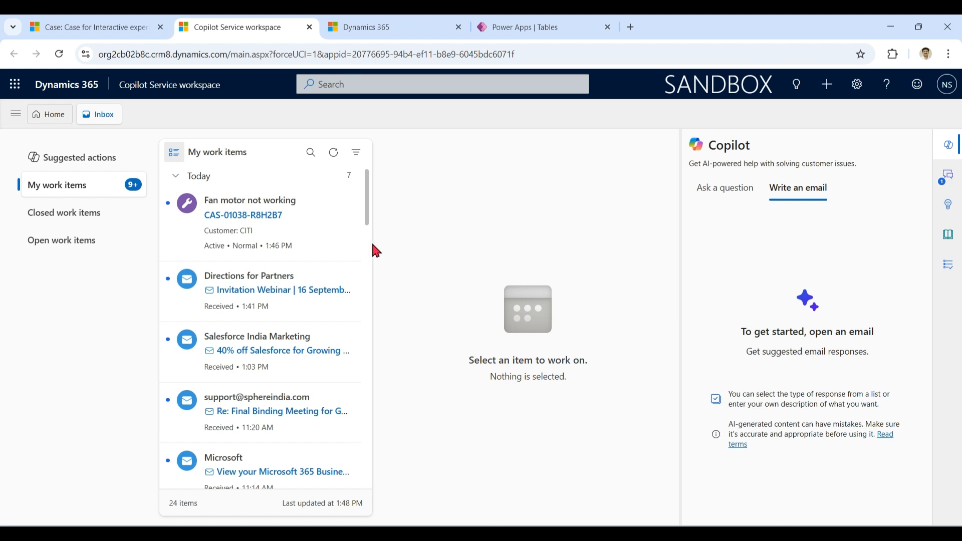
left_click(269, 205)
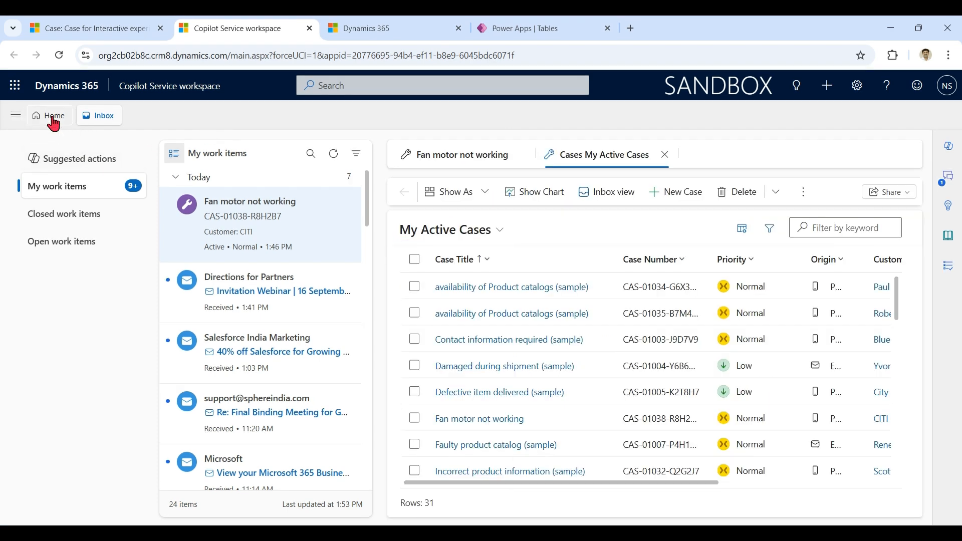
Open a blank new case form from the home dashboard's active cases and return to the dashboard
left_click(53, 121)
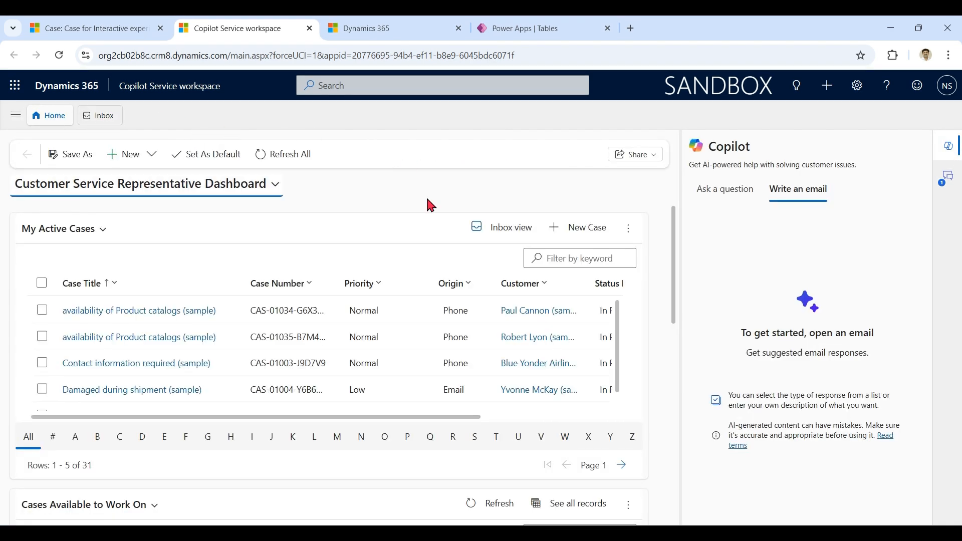
left_click(596, 240)
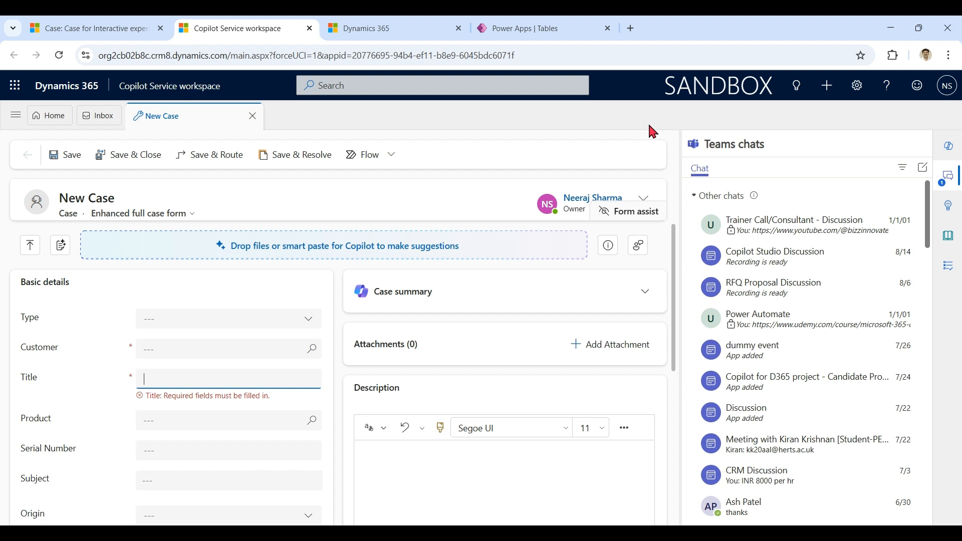
left_click(53, 117)
Open the email activity "Hi CITINice to connect with you.", convert it to a case and review the case fields
left_click(14, 117)
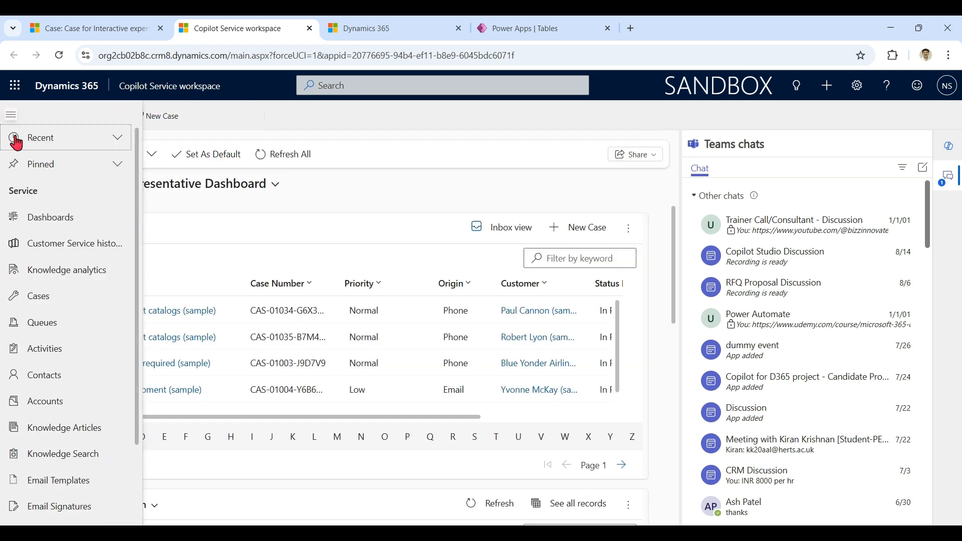
left_click(45, 350)
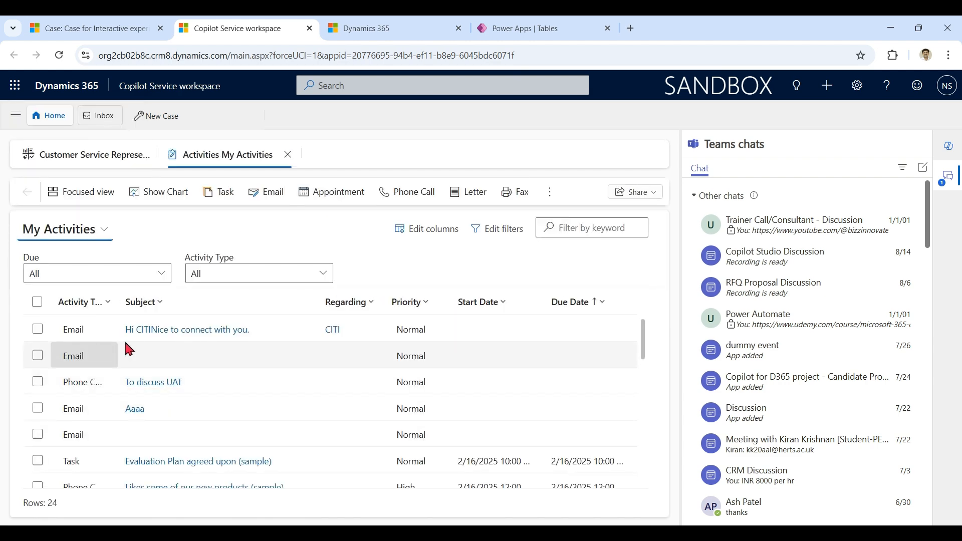
left_click(168, 329)
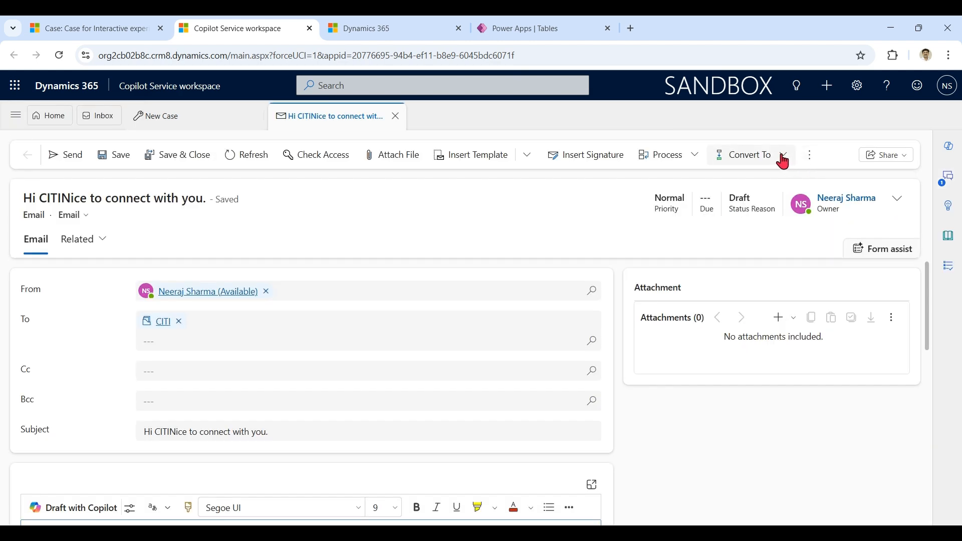
left_click(783, 156)
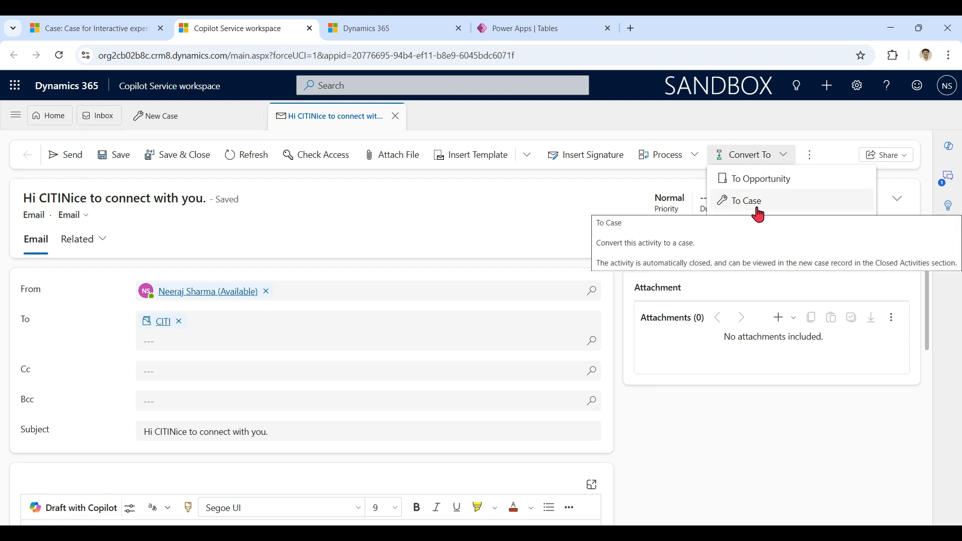
left_click(758, 210)
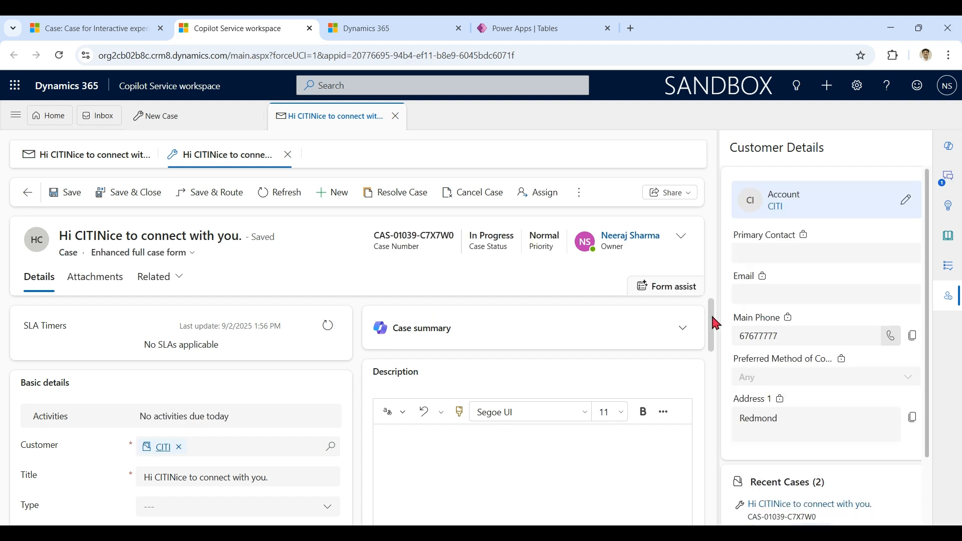
left_click_drag(715, 323, 710, 356)
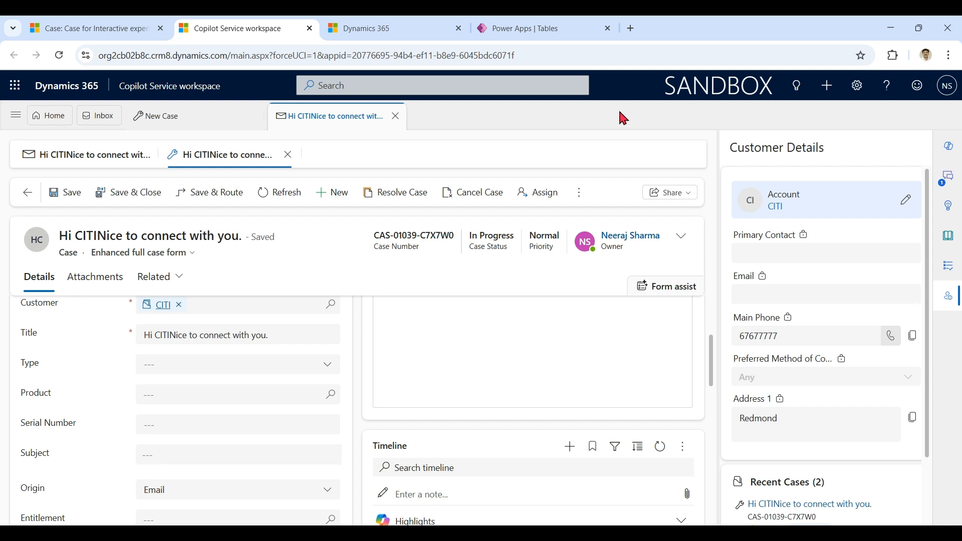
Switch to Copilot Service admin center and open the E2C rule among the automatic record creation and update rules in case settings
left_click(371, 28)
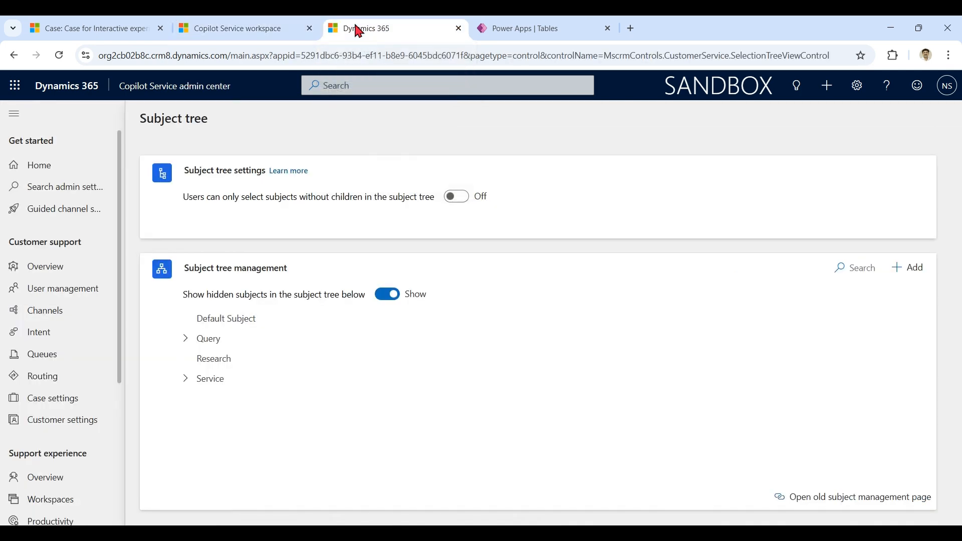
left_click(47, 168)
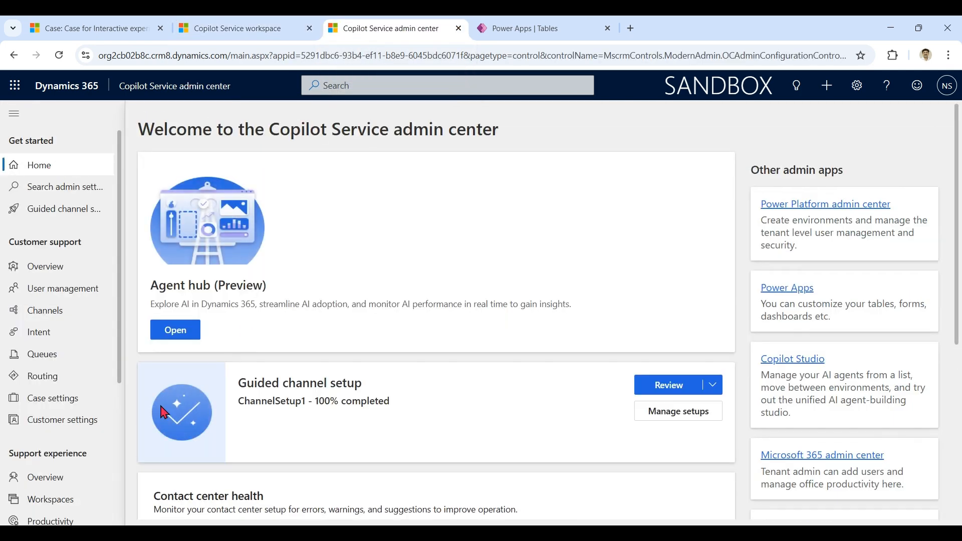
left_click(68, 410)
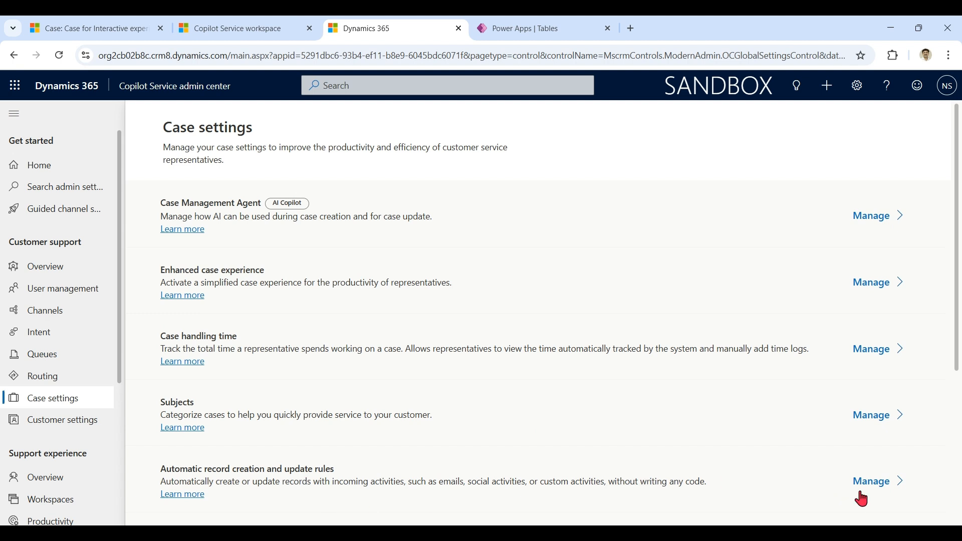
left_click(876, 484)
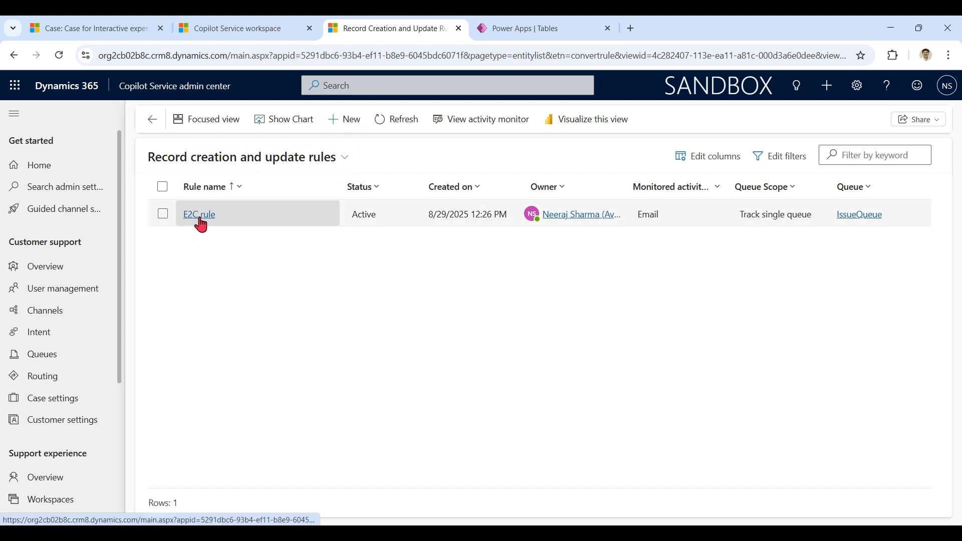
left_click(200, 215)
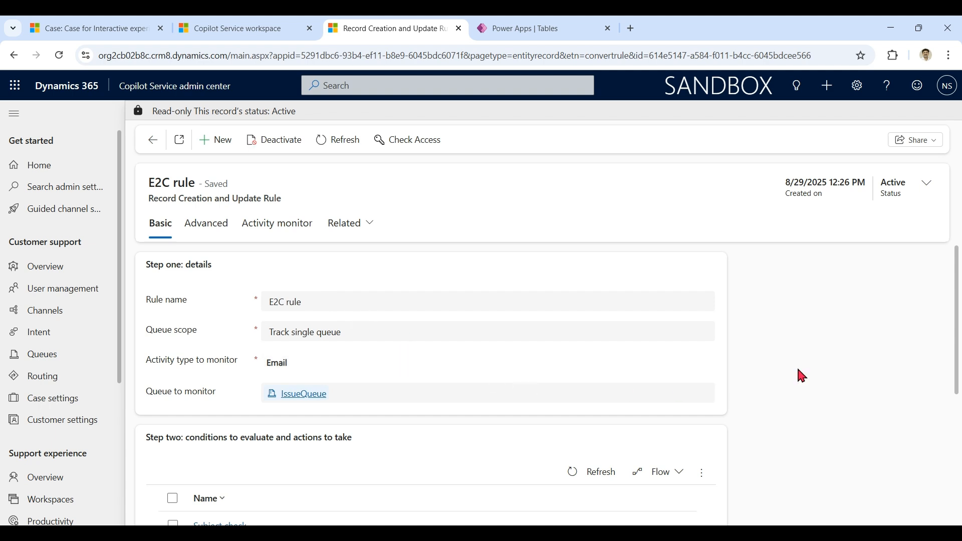
left_click_drag(955, 311, 955, 341)
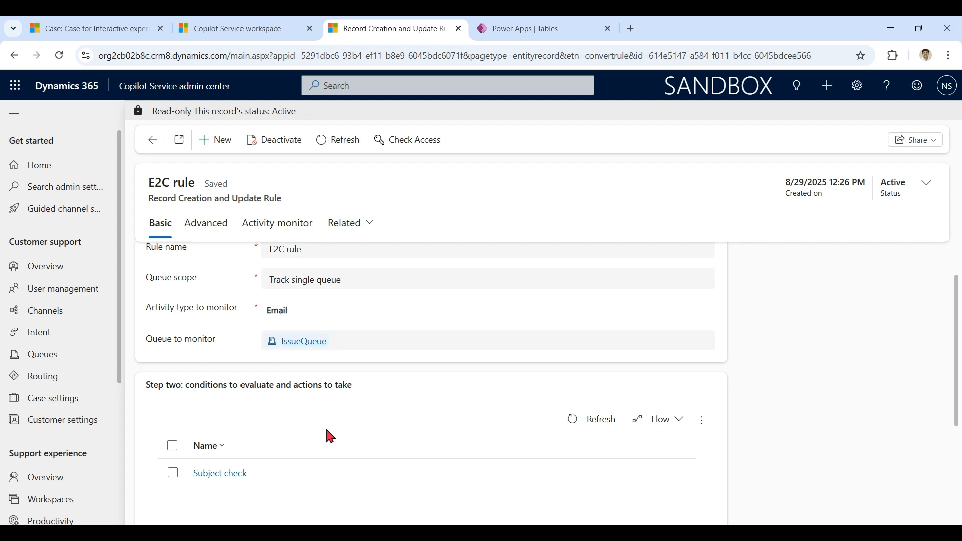
Inspect the IssueQueue monitored by the rule and open the E2C rule for editing from the queue's record creation rules
left_click(306, 342)
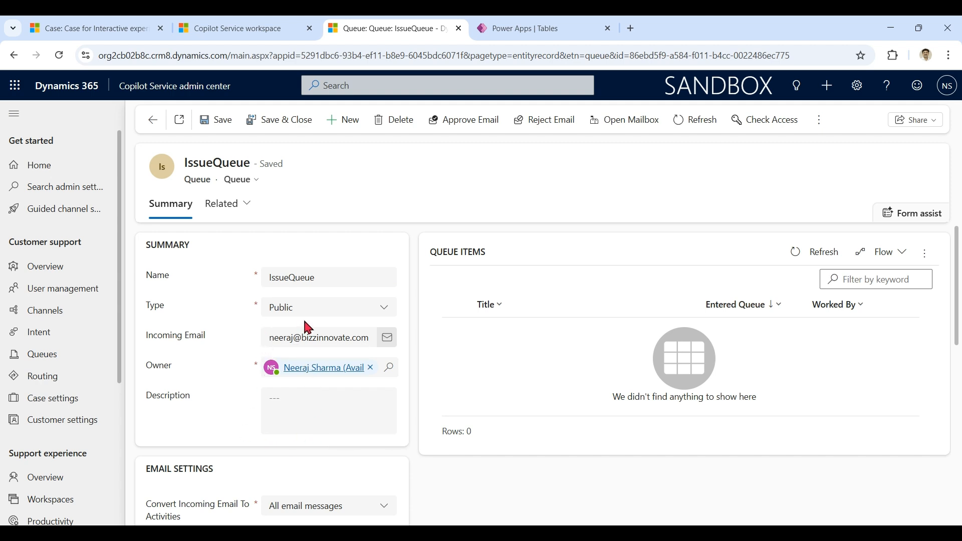
left_click_drag(957, 314, 959, 451)
left_click(379, 346)
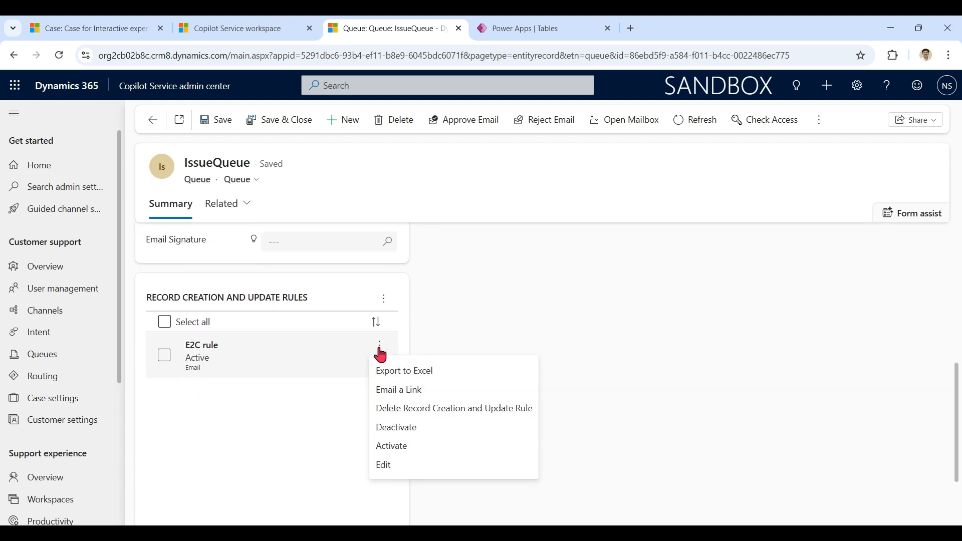
left_click(401, 466)
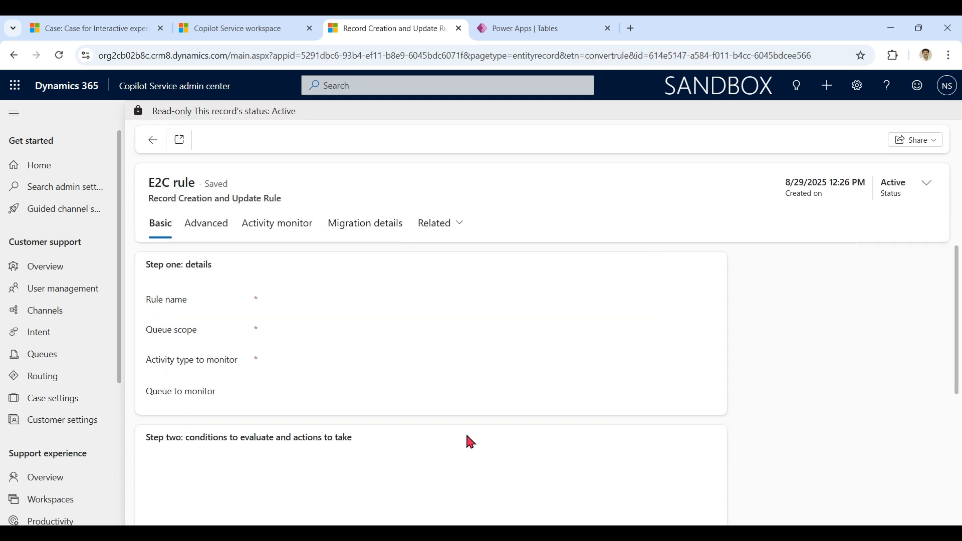
Open the E2C rule's Subject check condition, and reopen the E2C rule from the record creation and update rules list
left_click_drag(958, 297, 960, 366)
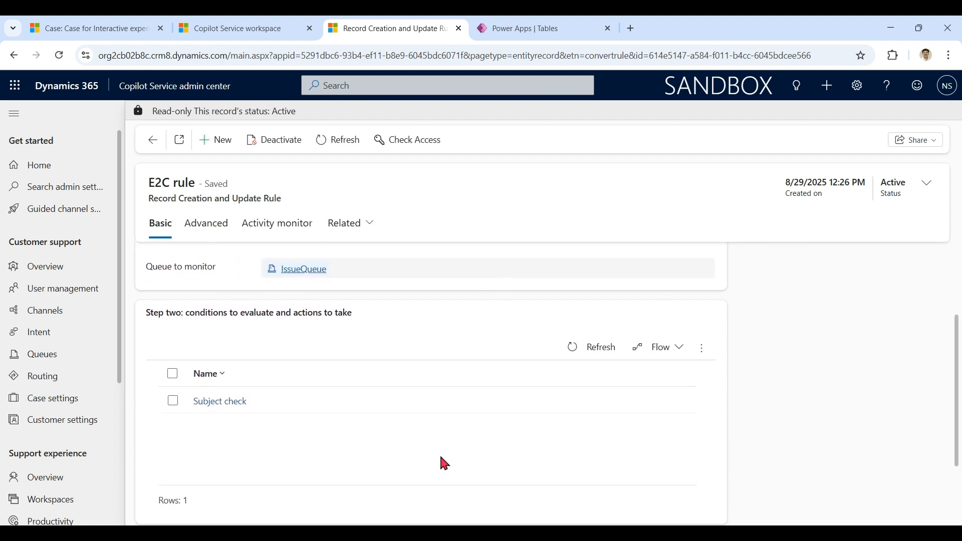
left_click(222, 406)
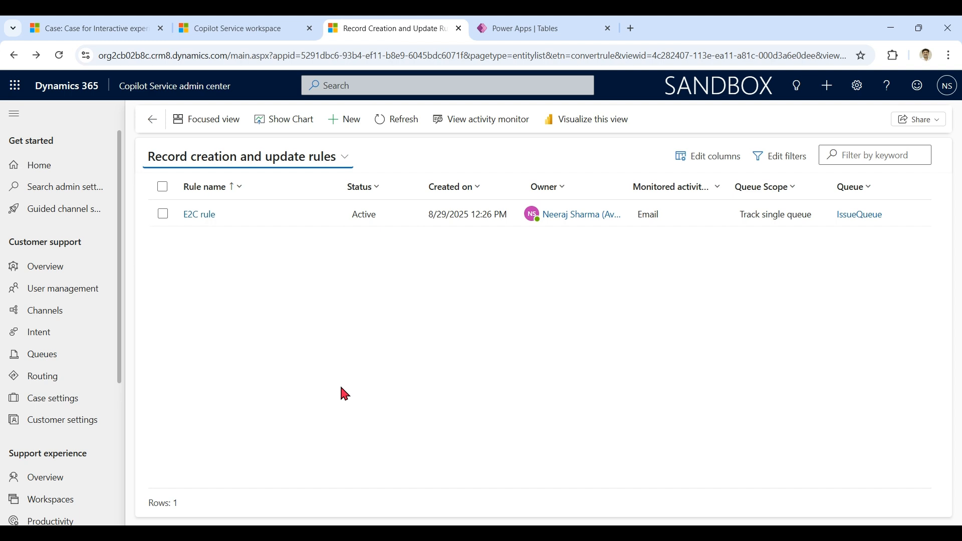
left_click(199, 215)
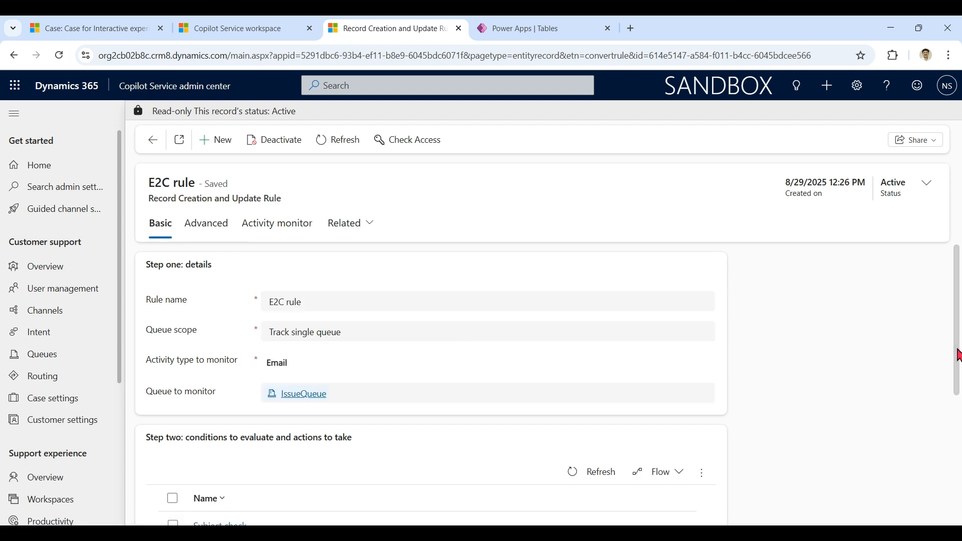
Open the E2C rule's Subject check condition, review its actions and open its Power Automate flow with the Microsoft Dataverse connection
left_click_drag(957, 336, 961, 437)
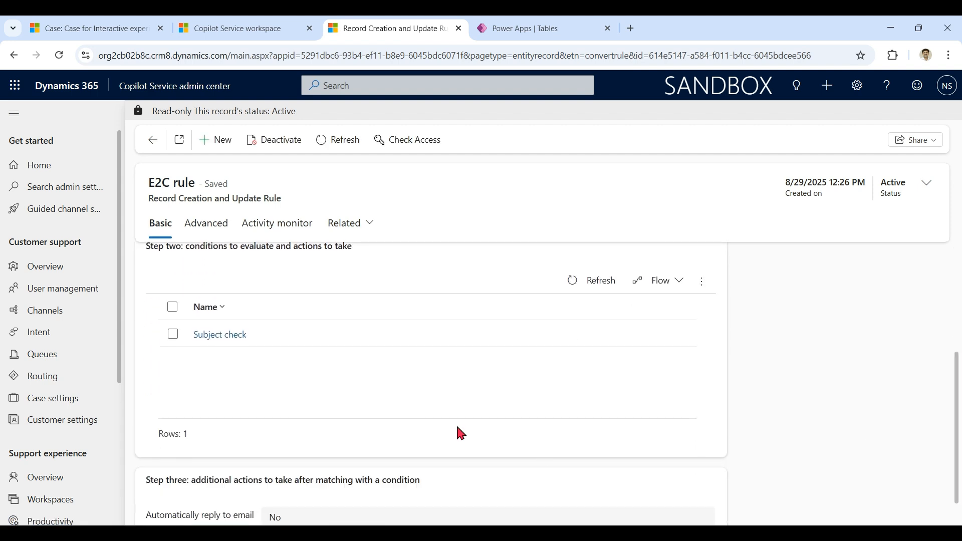
left_click(224, 334)
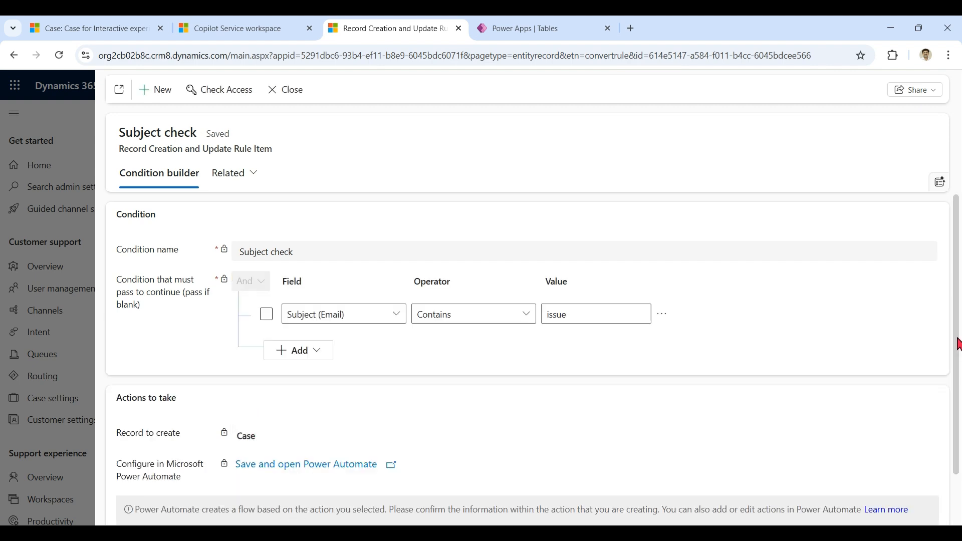
scroll(959, 373, "down", 1)
scroll(959, 373, "down", 1)
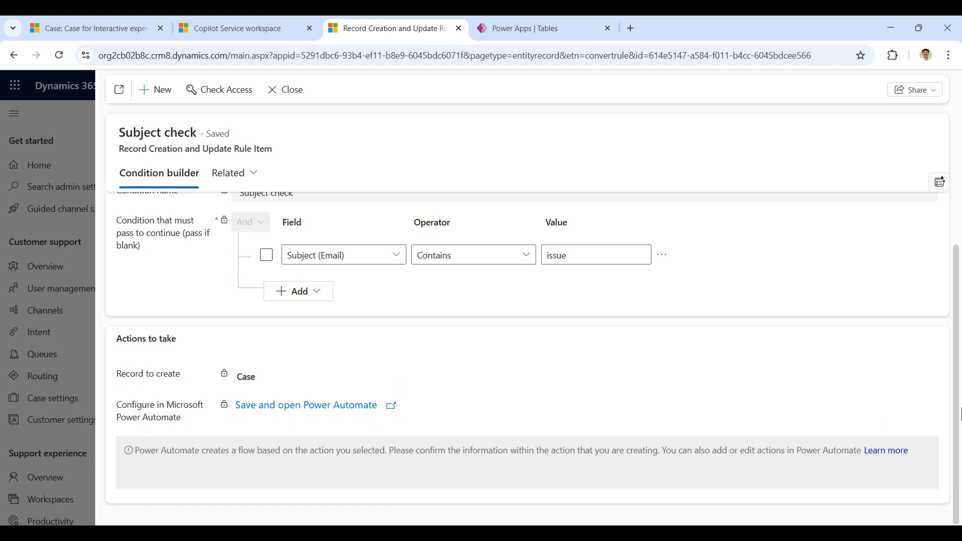
left_click(351, 408)
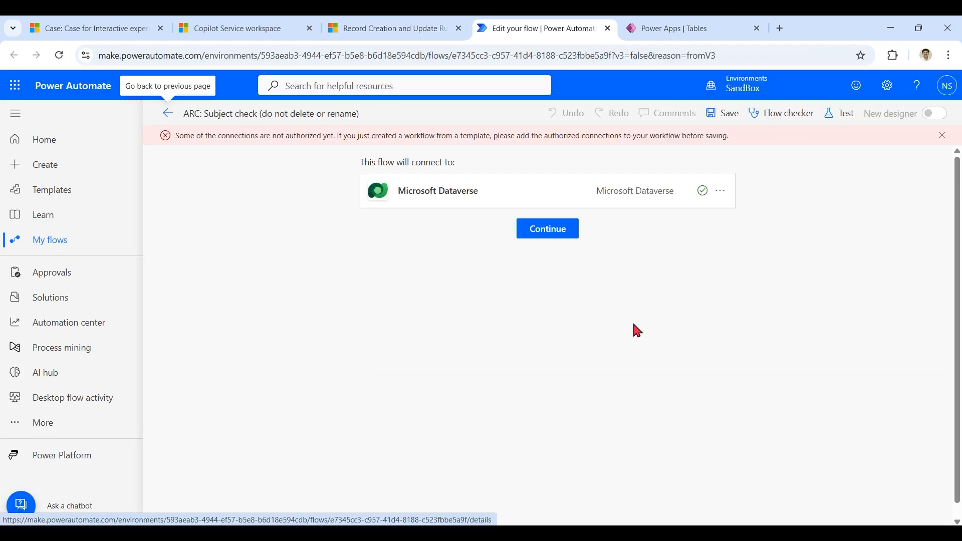
left_click(551, 231)
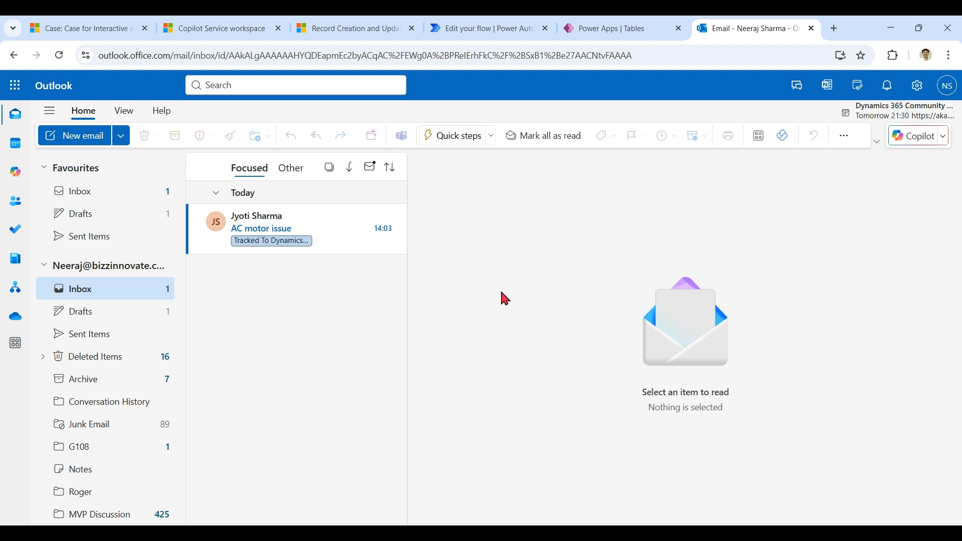
Switch to Customer Service Hub and open the list of active cases
left_click(98, 32)
left_click(41, 434)
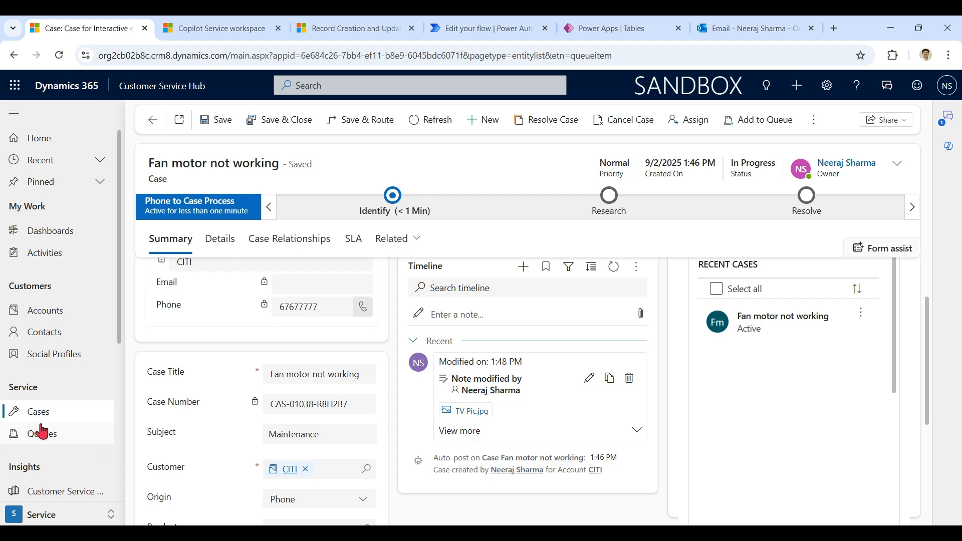
left_click(41, 415)
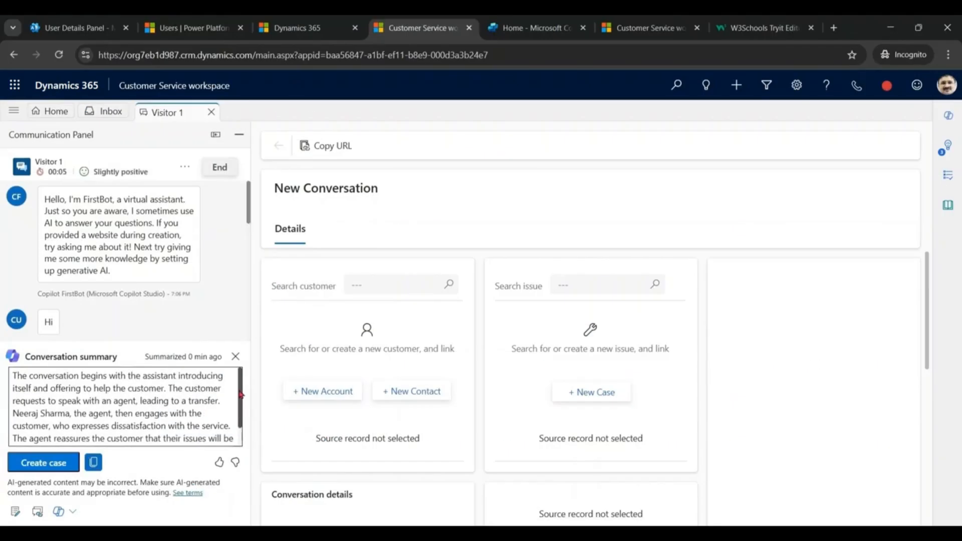
Read the Visitor 1 conversation summary in Customer Service workspace and start a new case from it
scroll(241, 395, "down", 2)
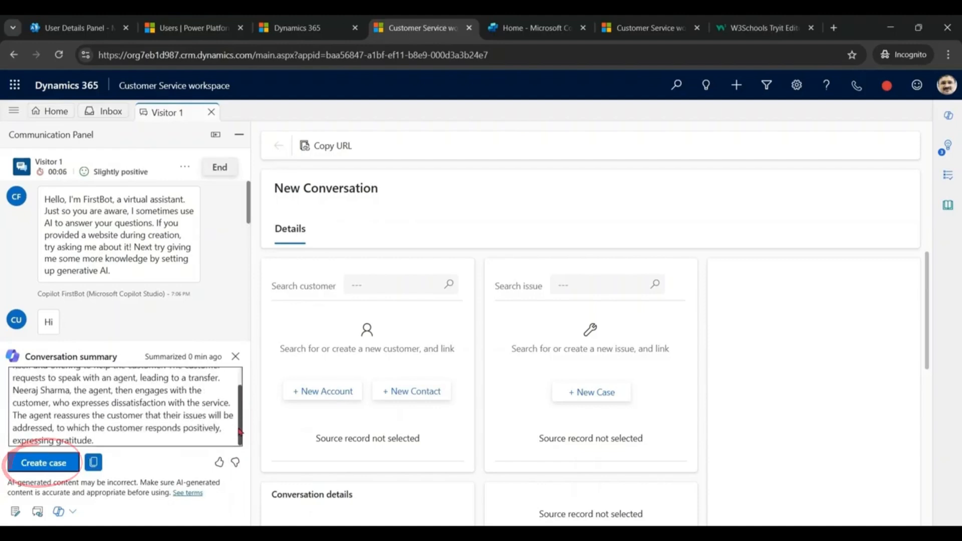
left_click(48, 463)
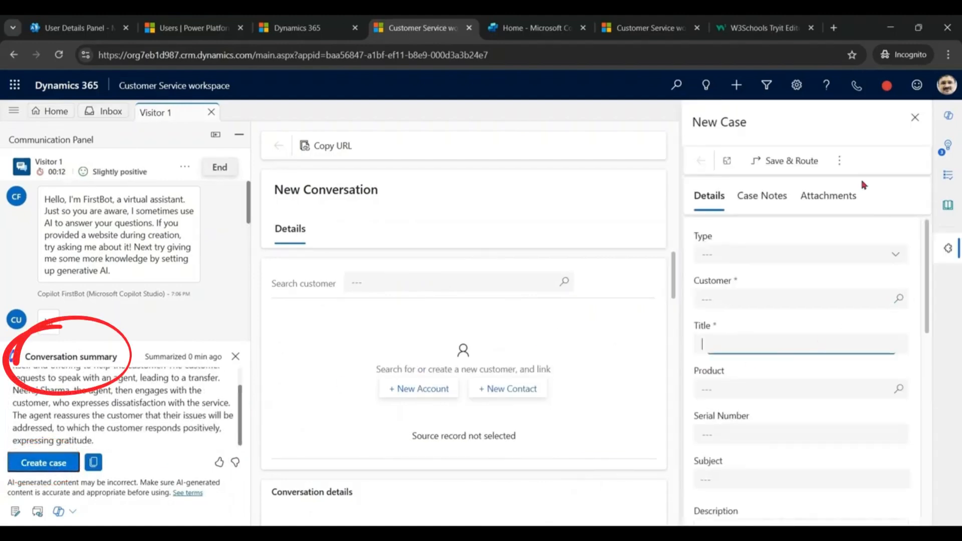
left_click(841, 161)
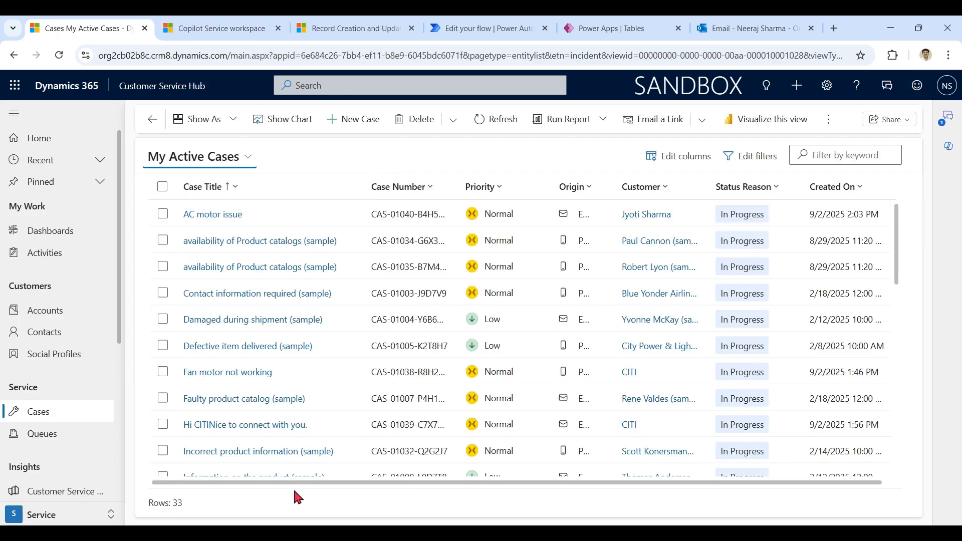
Merge the case "Hi CITINice to connect with you." into the case "Fan motor not working"
left_click(164, 426)
left_click(163, 373)
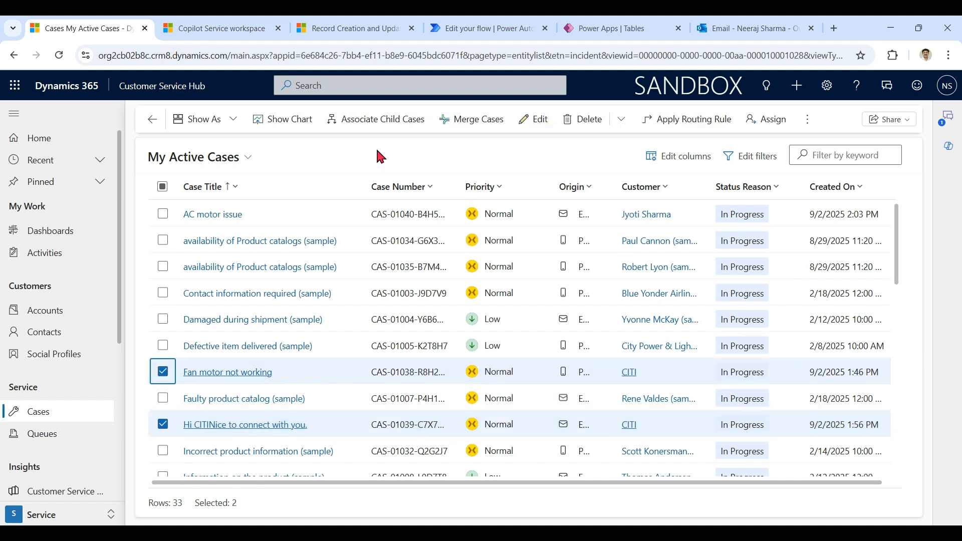
left_click(479, 123)
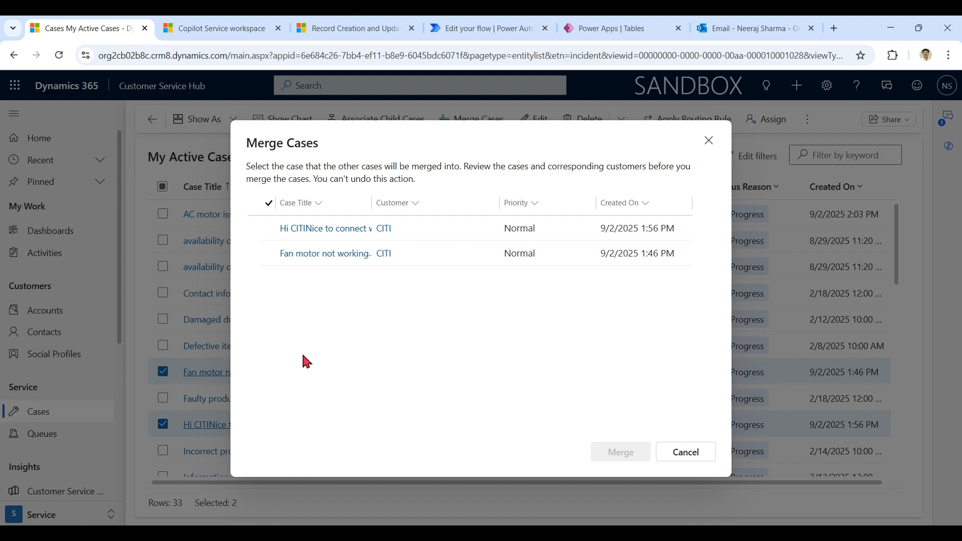
left_click(266, 256)
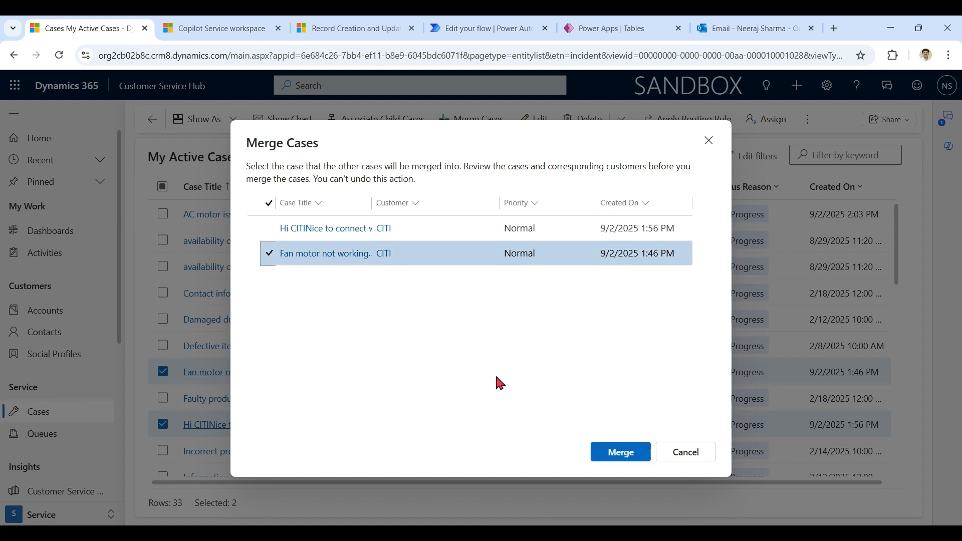
left_click(621, 453)
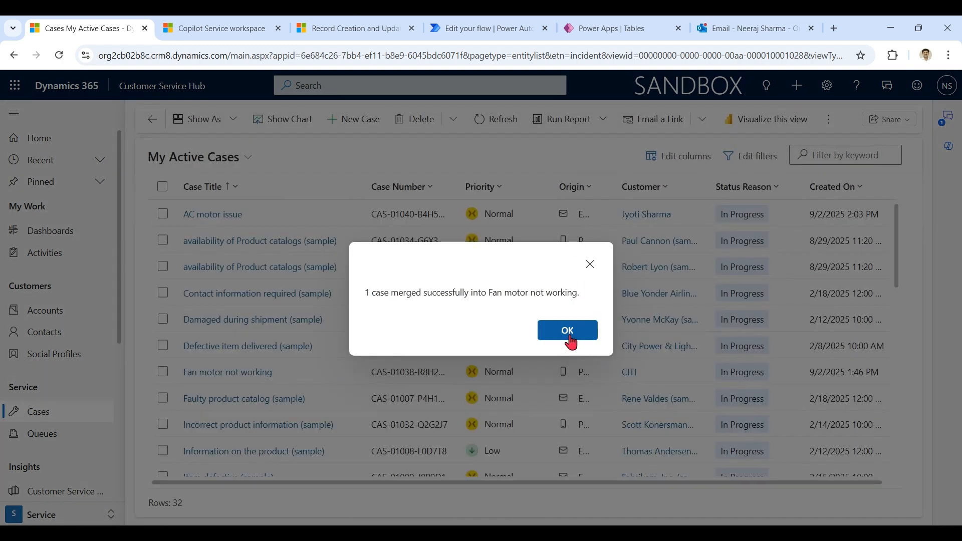
left_click(572, 335)
Show the All Cases view and check the status of the merged case "Hi CITINice to connect with you."
left_click(246, 159)
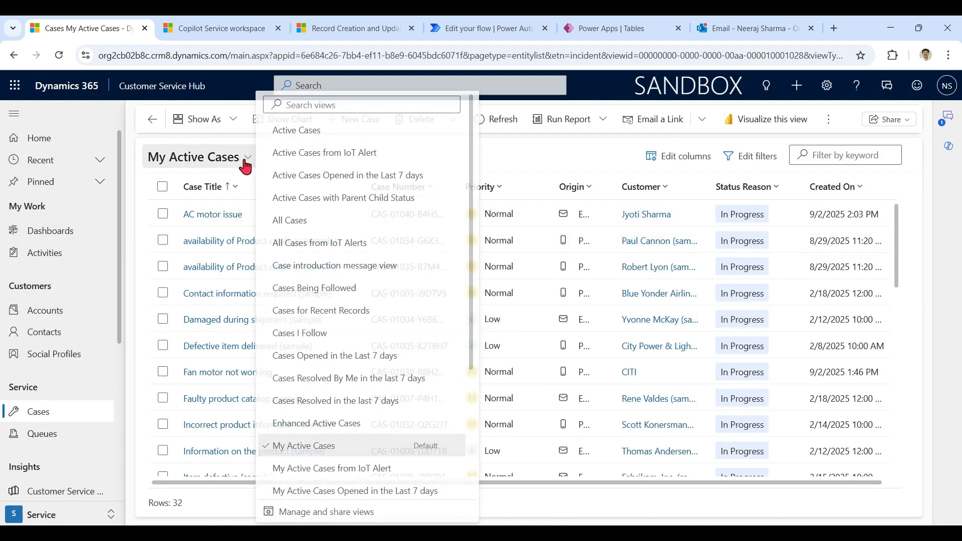
type("c")
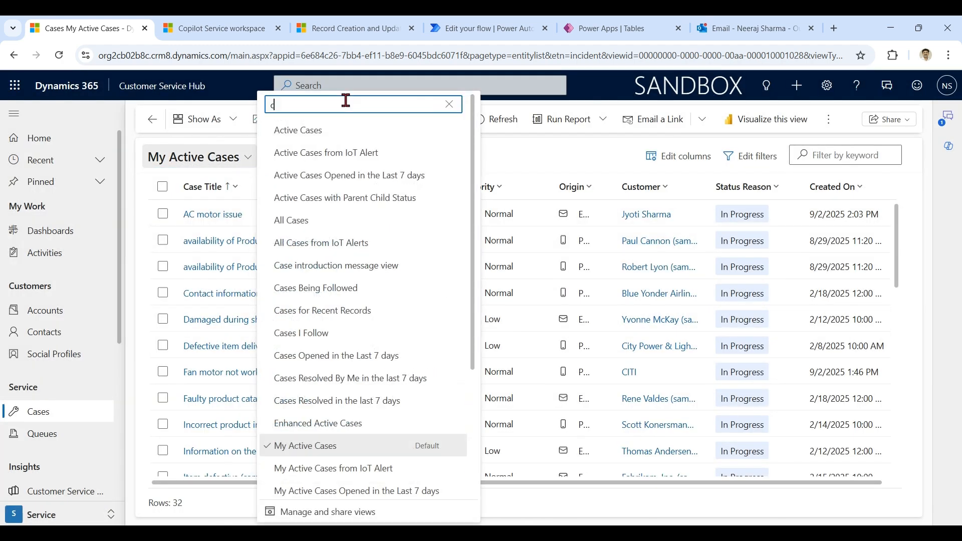
left_click(307, 222)
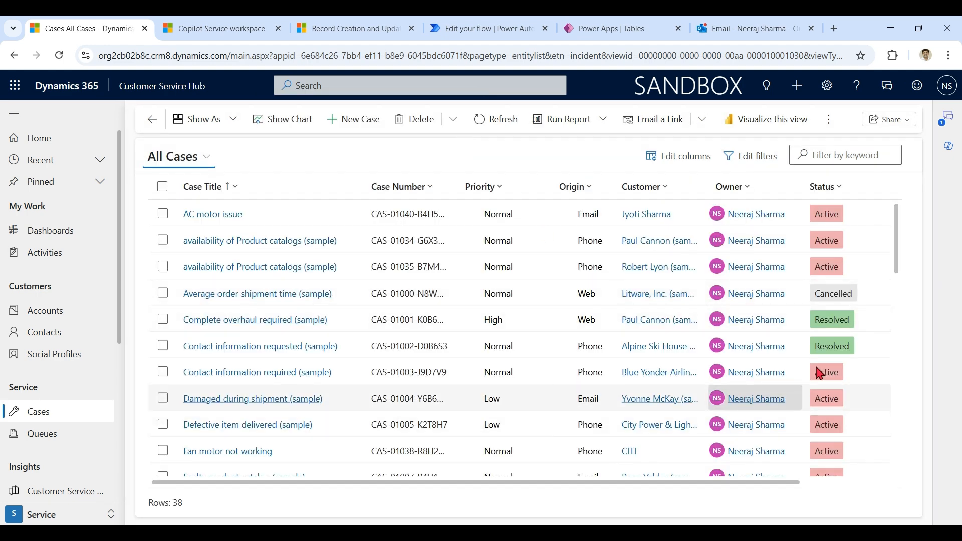
scroll(251, 406, "down", 3)
left_click(251, 405)
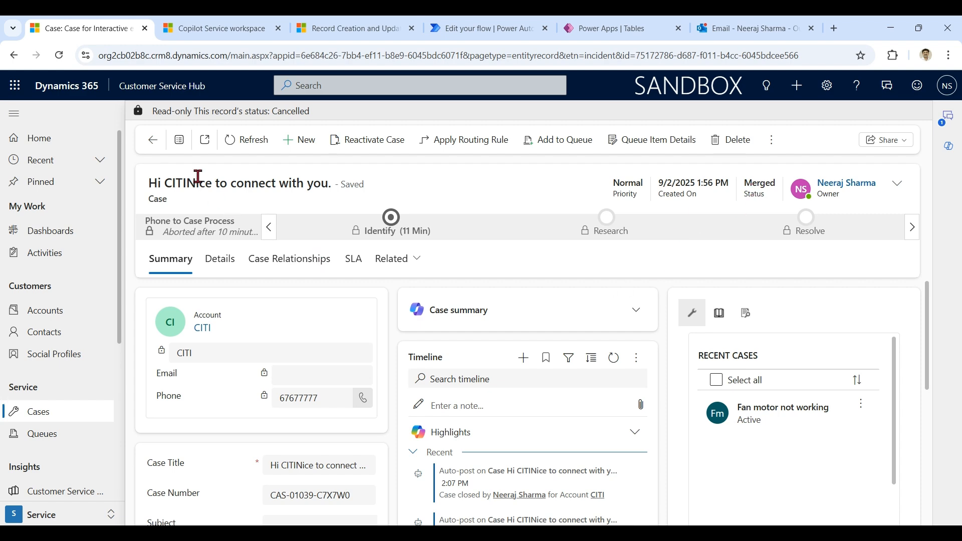
left_click(153, 140)
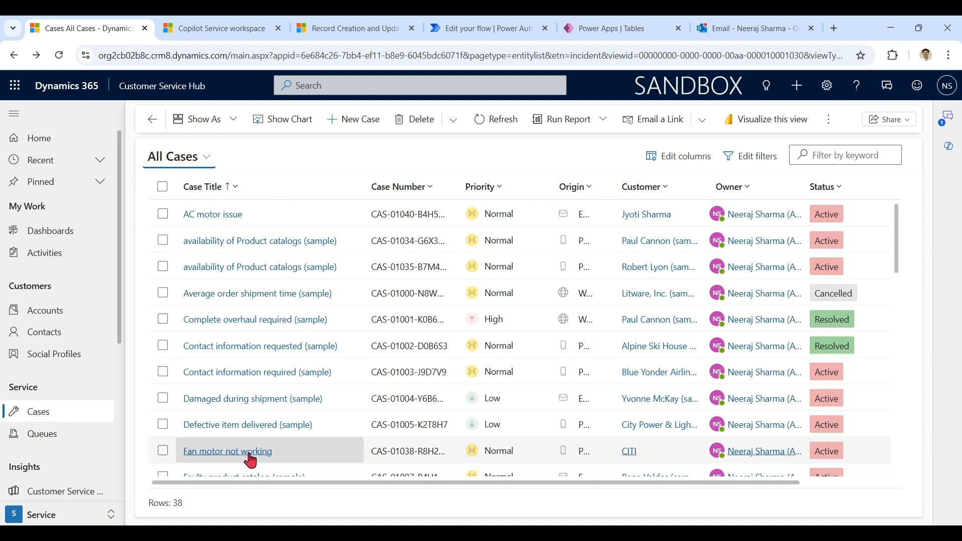
Open the case "Fan motor not working" and review the merge entry and email in its timeline
left_click(244, 453)
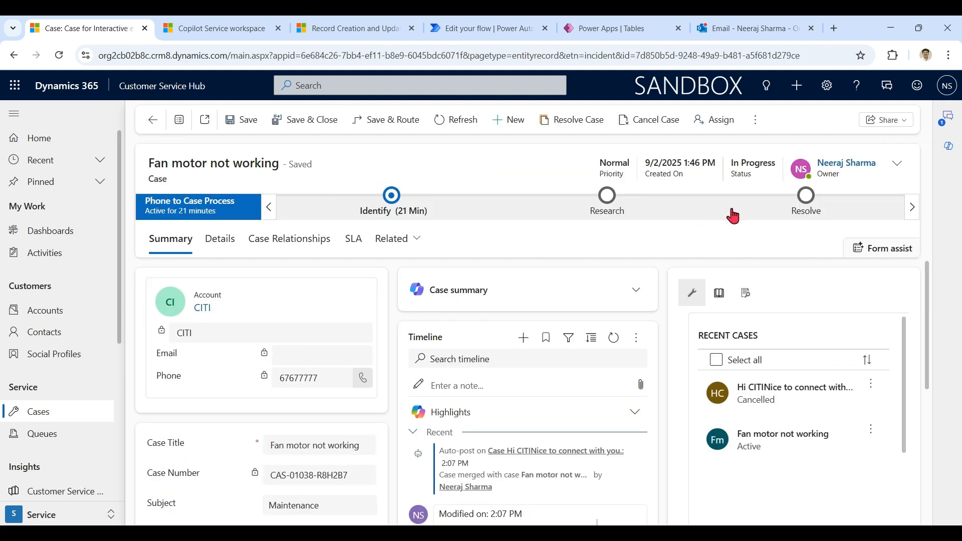
scroll(527, 396, "down", 3)
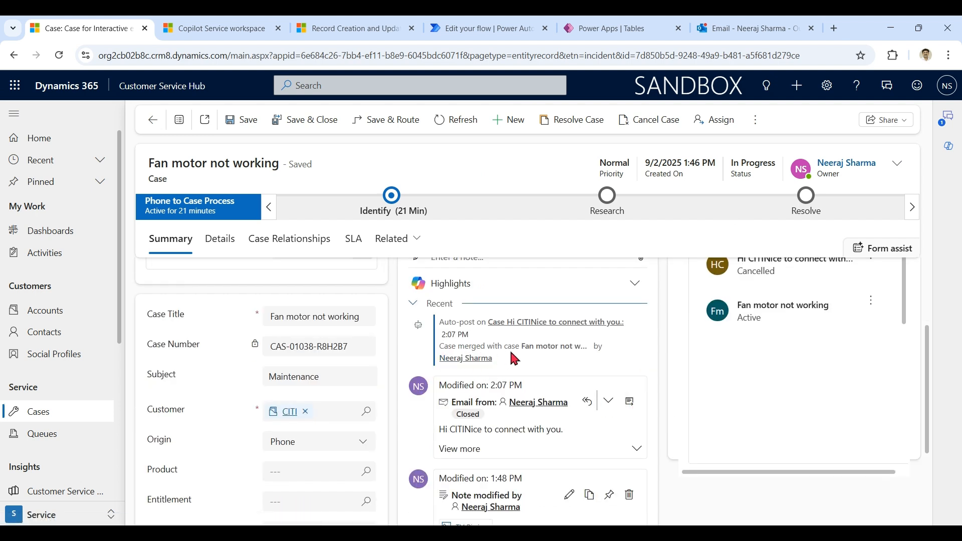
scroll(931, 329, "up", 2)
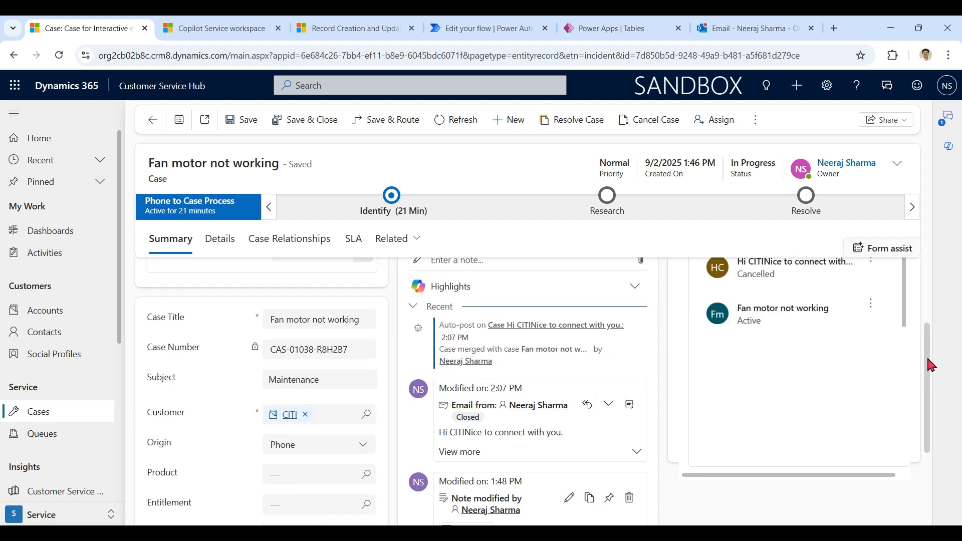
scroll(931, 329, "up", 1)
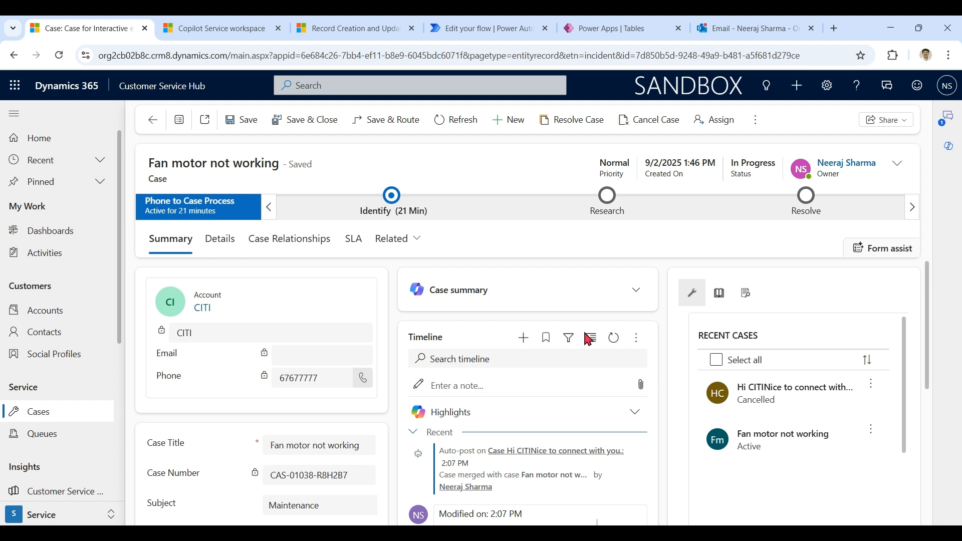
Create a child case titled "AC motor issue along with beep sound" under the AC motor issue case and view the parent's case relationships
left_click(49, 418)
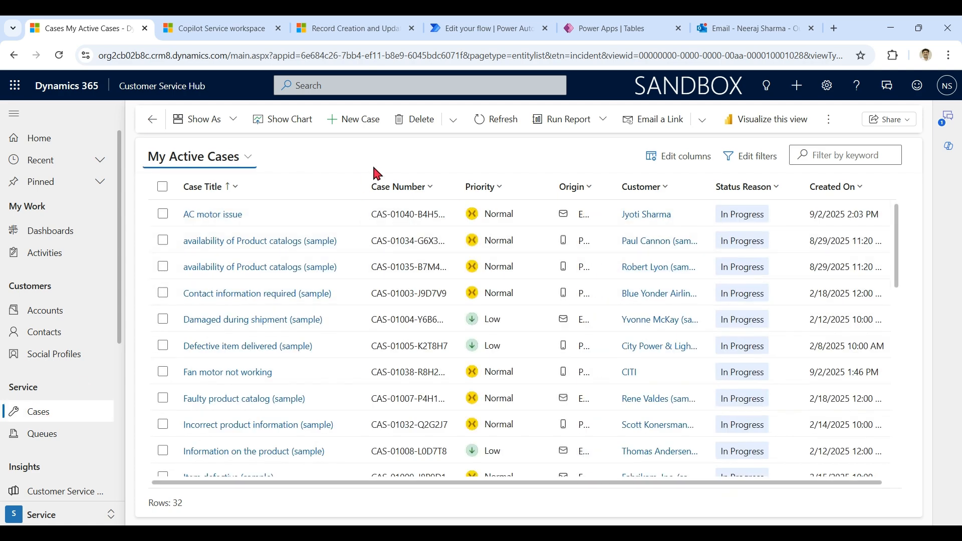
left_click(221, 215)
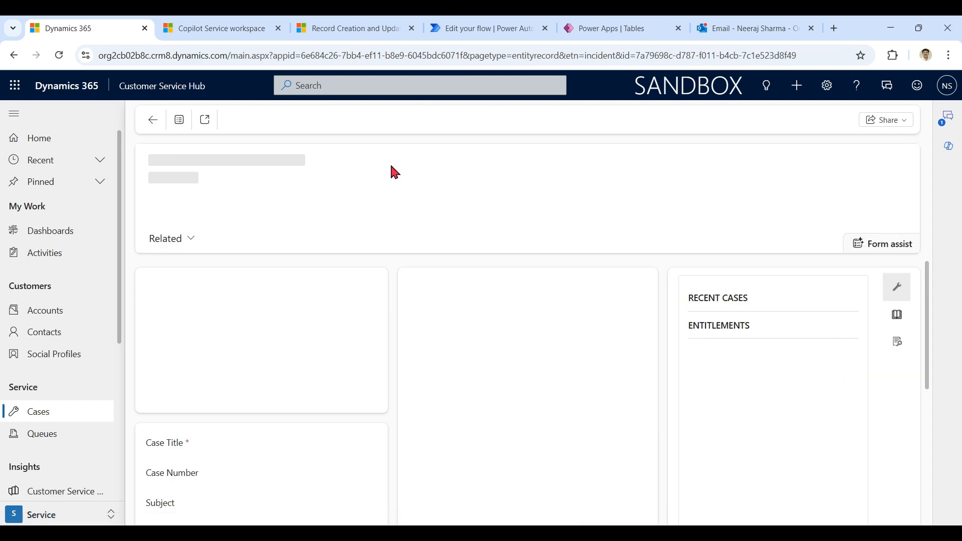
left_click(756, 122)
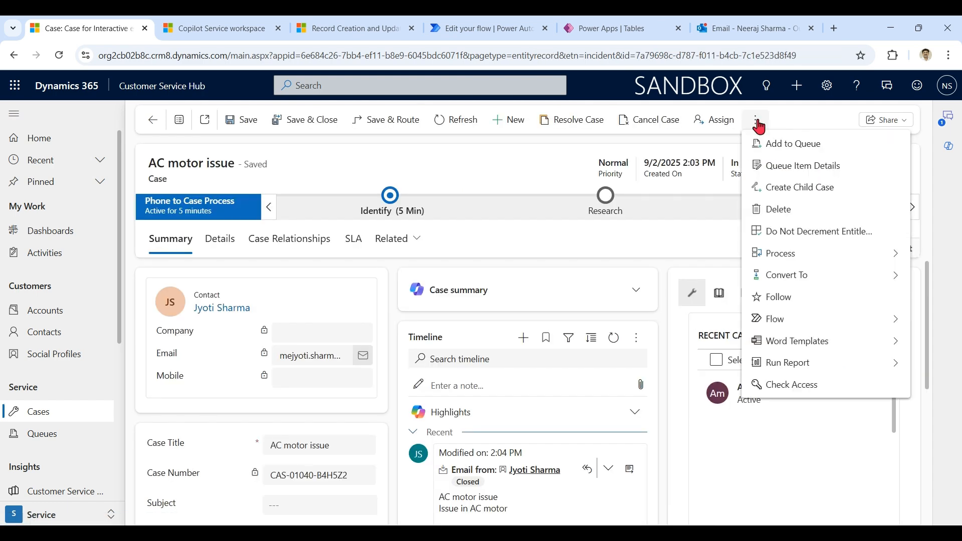
left_click(807, 195)
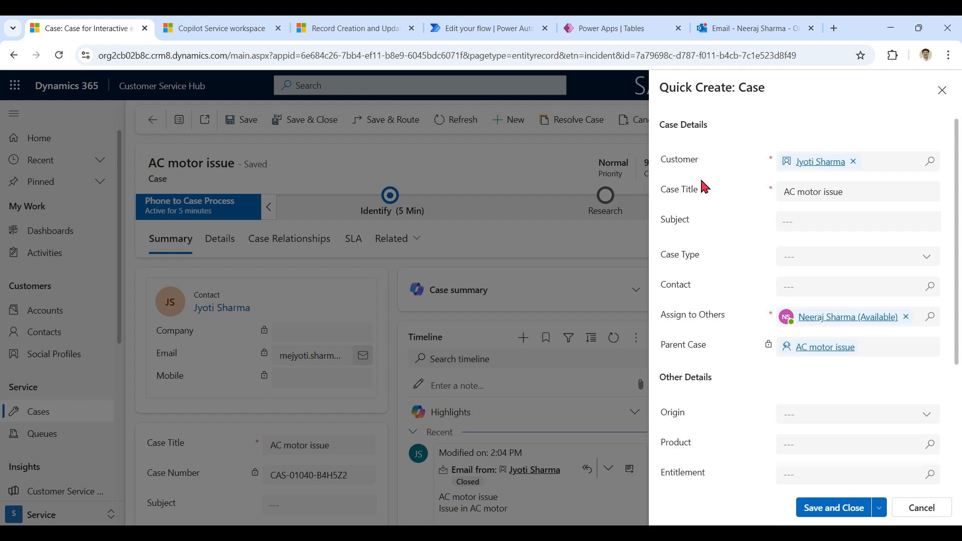
left_click(887, 193)
type("along with beep sound")
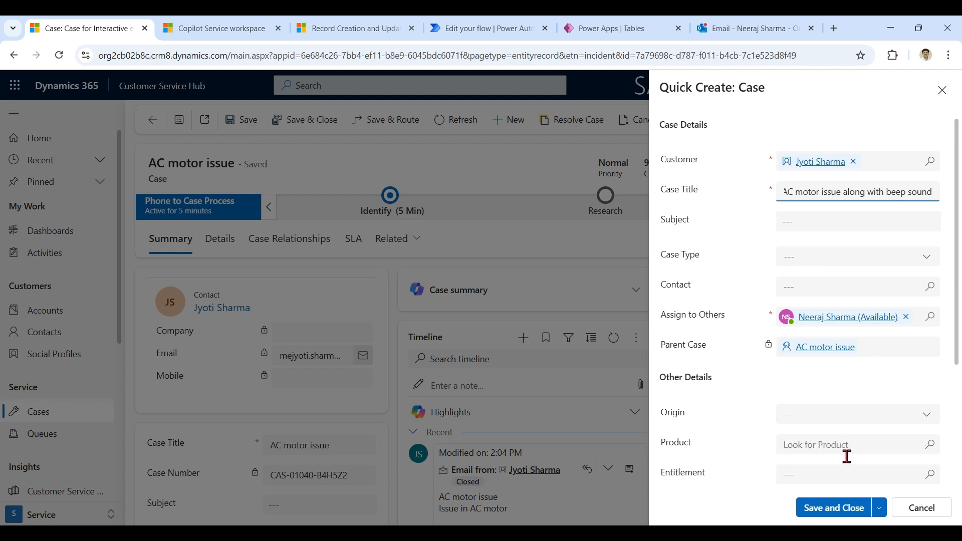
left_click(835, 513)
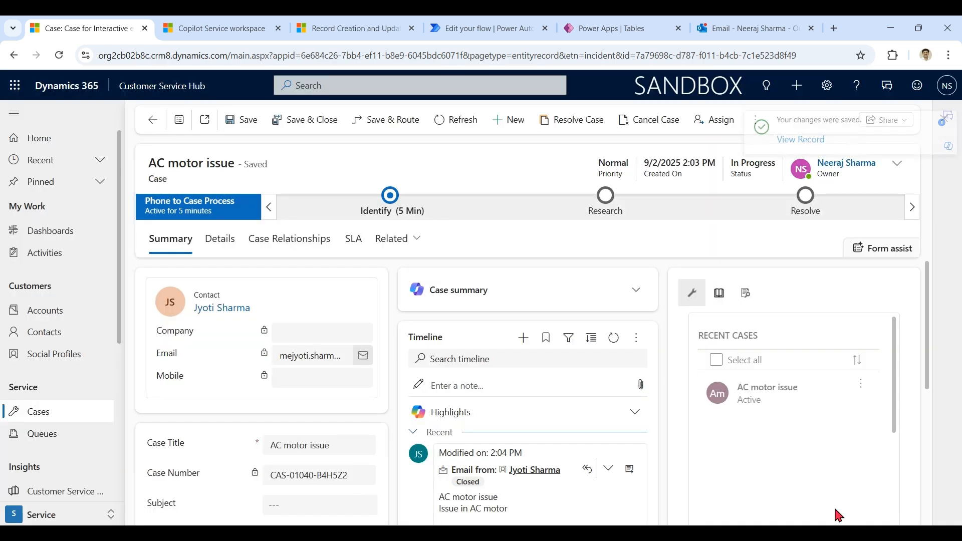
left_click(307, 249)
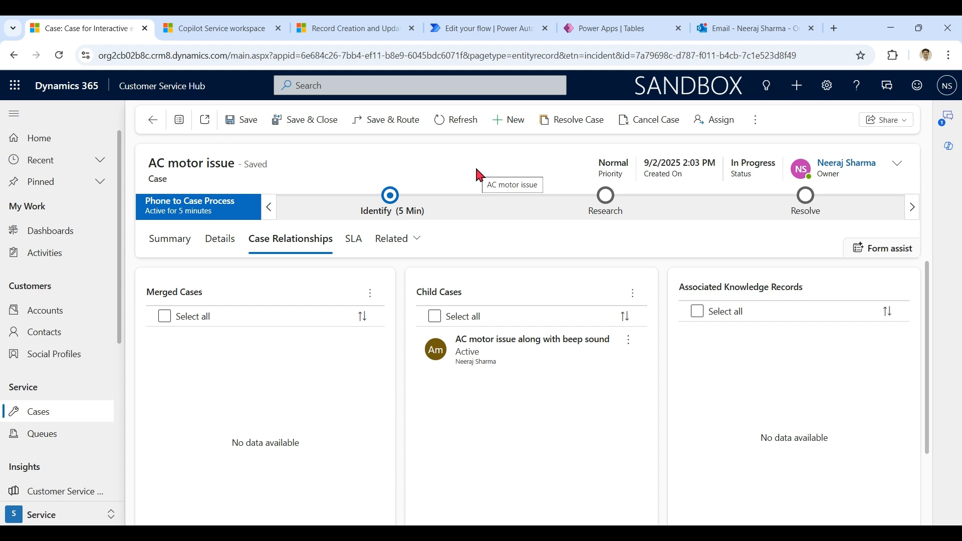
Switch to Copilot Service admin center, close the Subject check condition and open the parent-child case settings
left_click(346, 28)
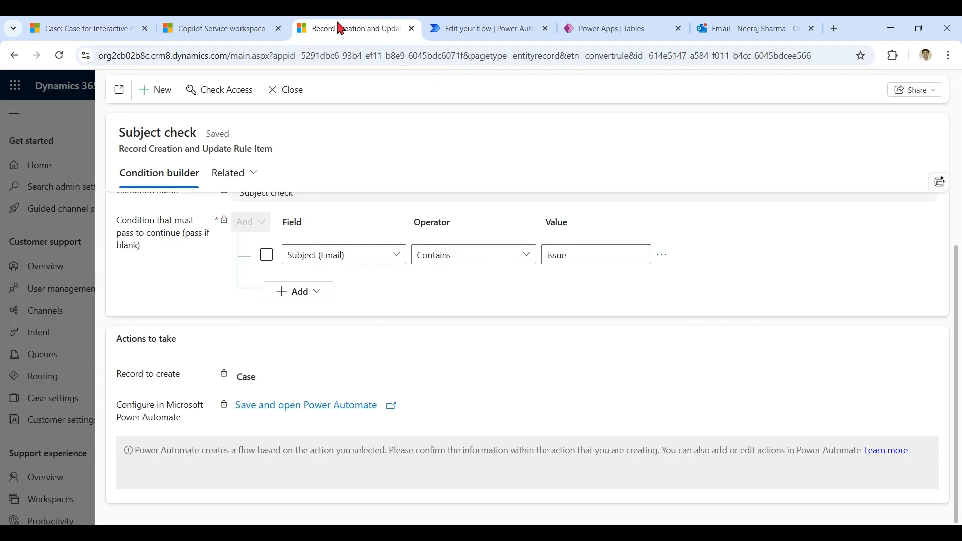
left_click(284, 94)
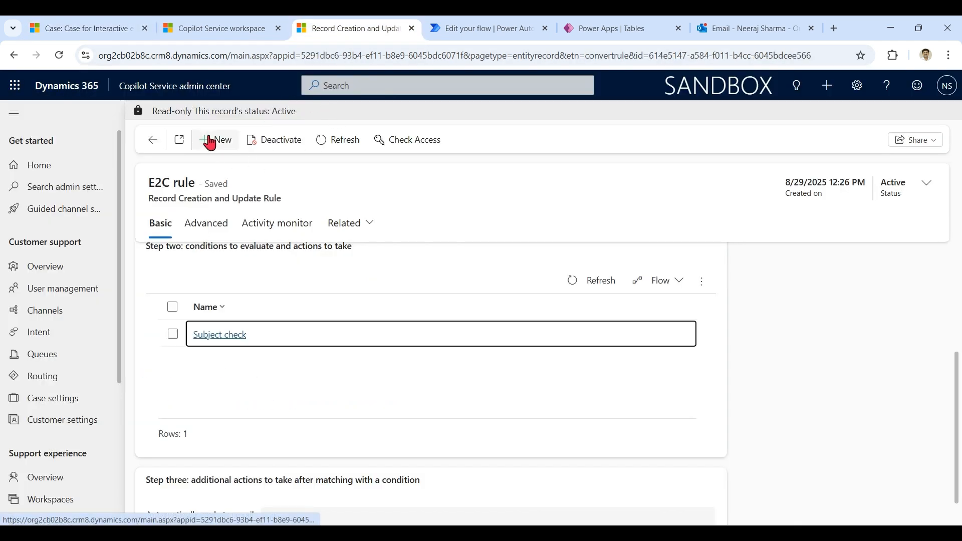
left_click(62, 404)
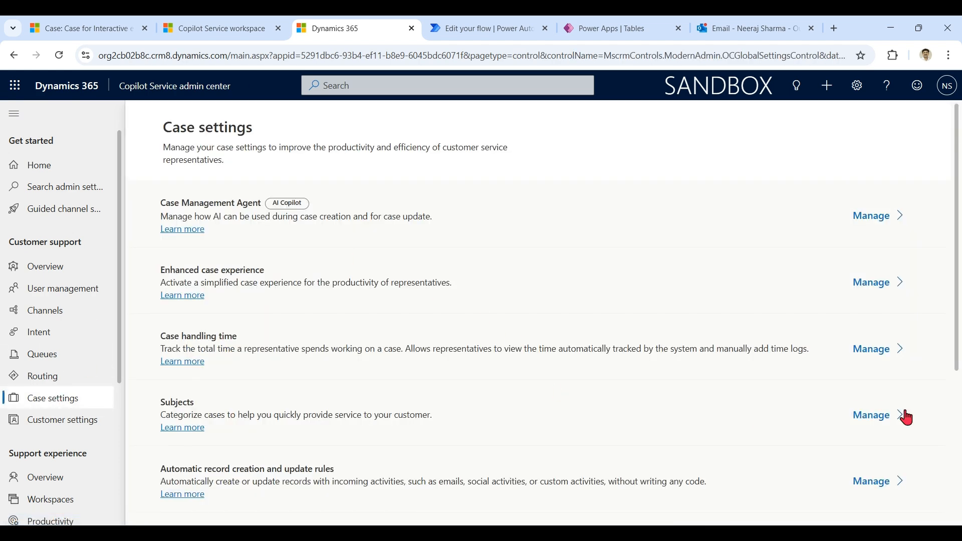
left_click_drag(957, 344, 959, 468)
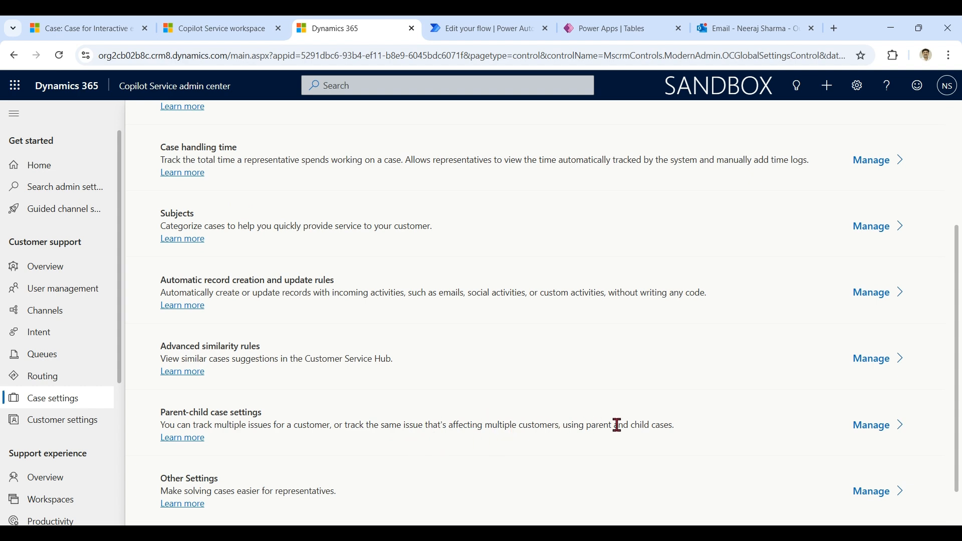
left_click(870, 427)
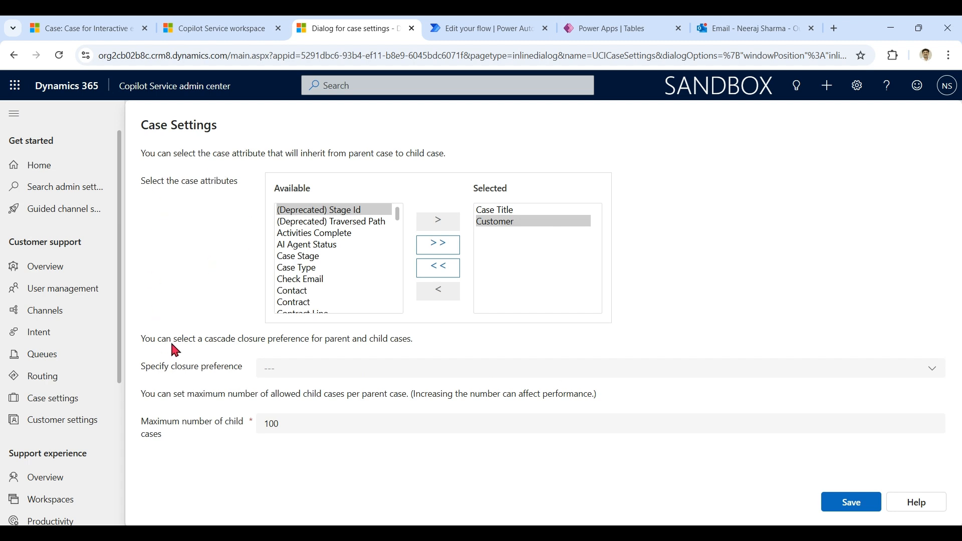
Review the parent-child closure preference options, choose --Select-- and save the case settings
left_click(295, 374)
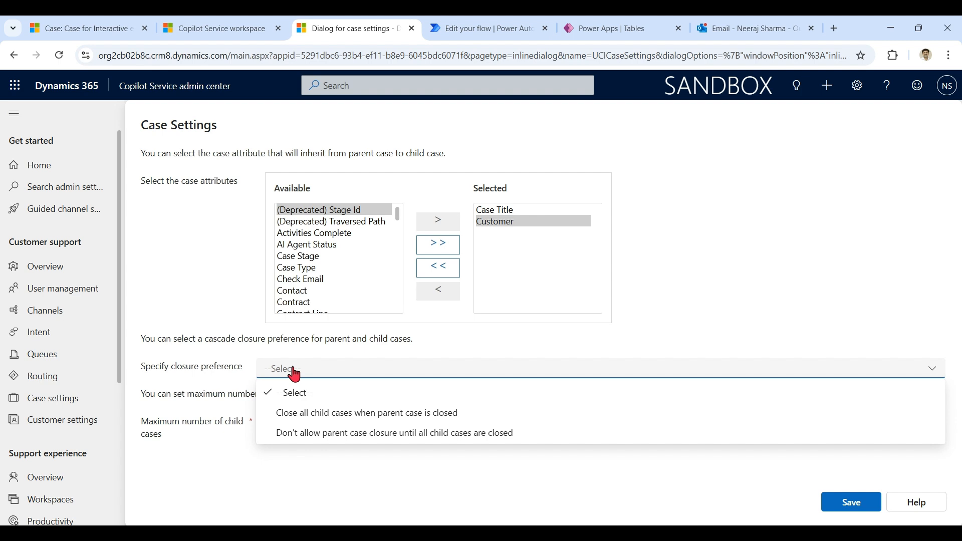
left_click(307, 399)
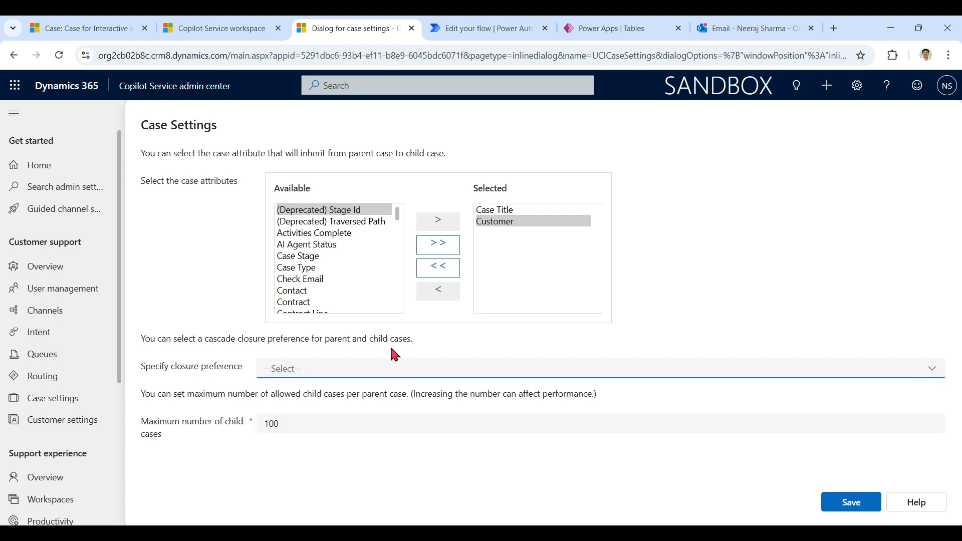
left_click(368, 375)
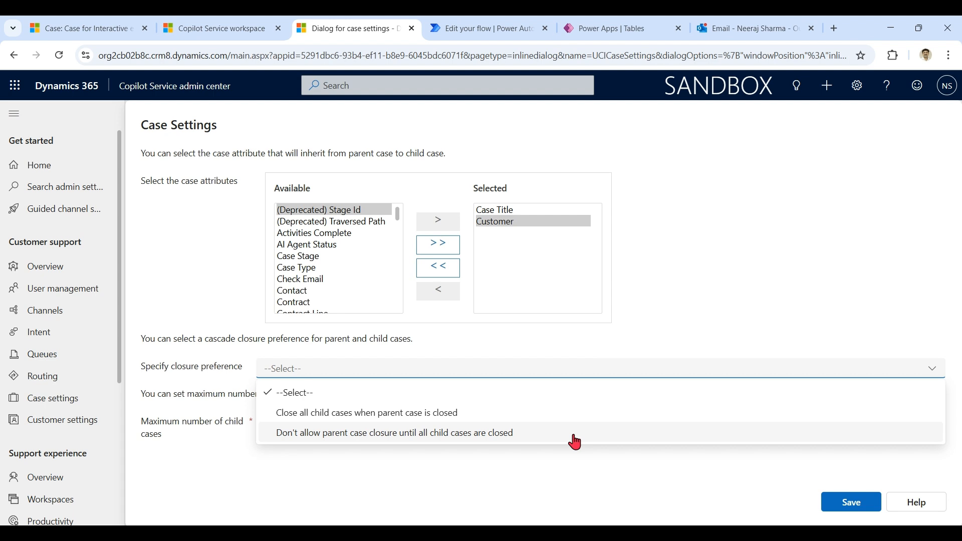
left_click(566, 399)
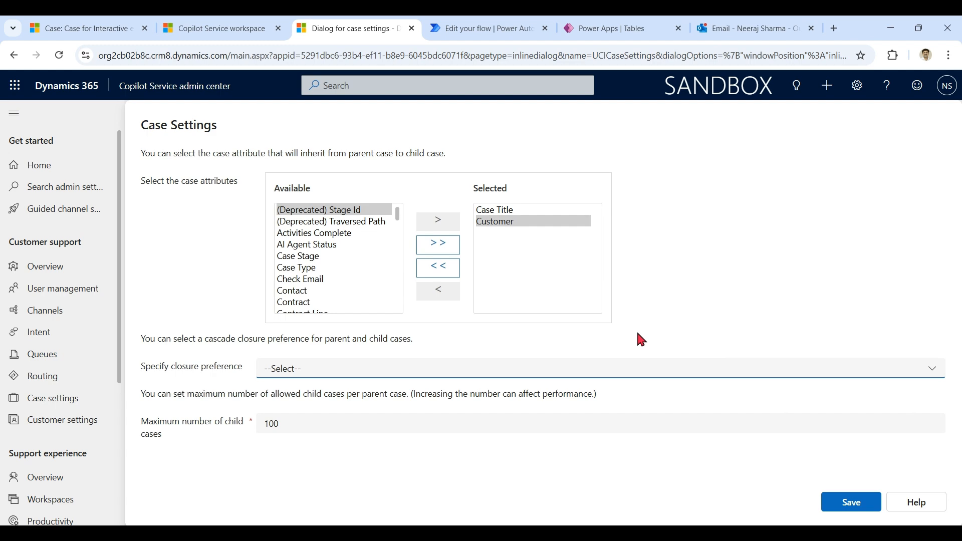
left_click(868, 510)
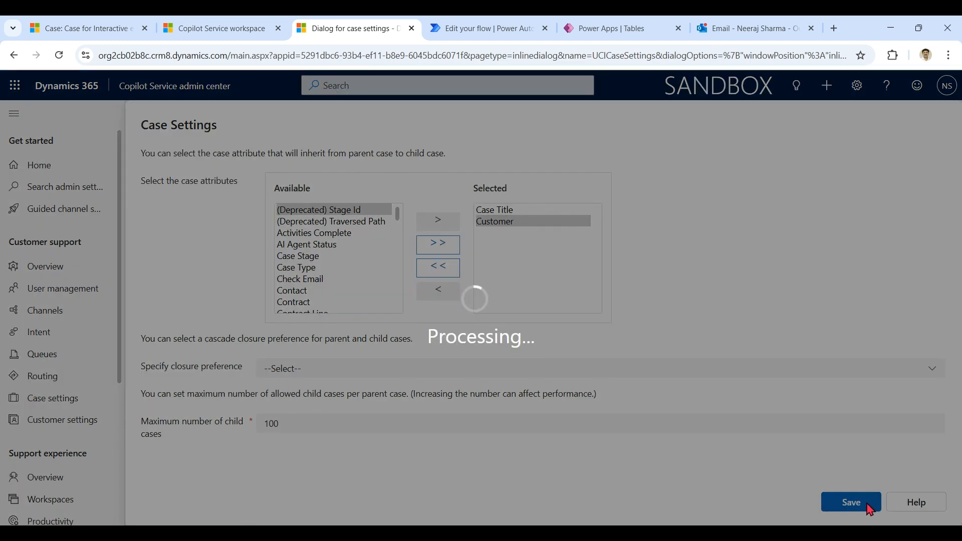
Switch to Copilot Service workspace and cancel the case "Contact information required (sample)" with the status Cancelled
left_click(209, 28)
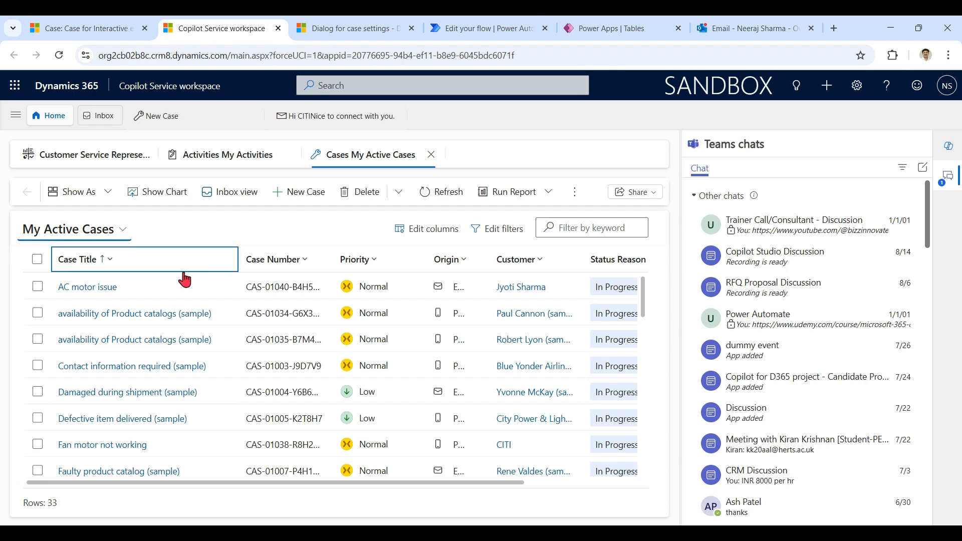
left_click(151, 369)
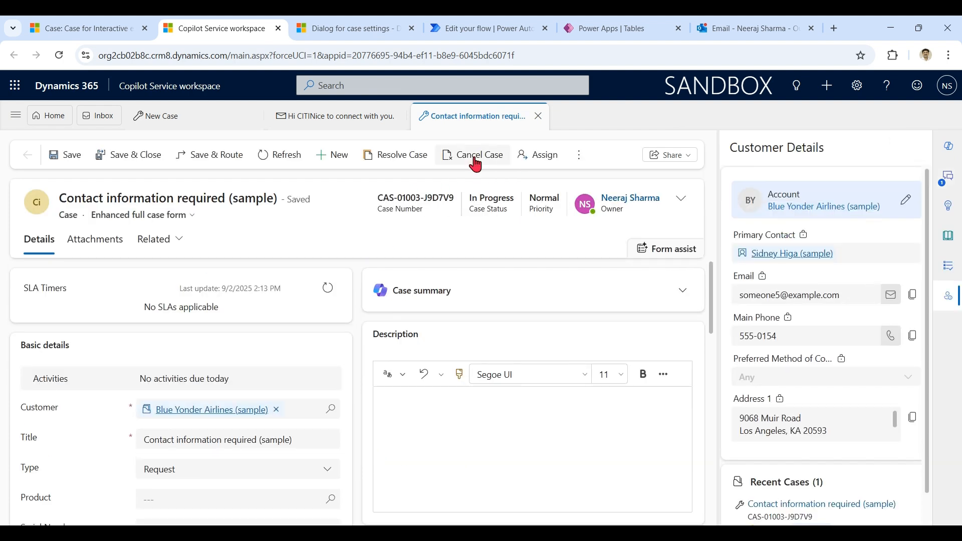
left_click(474, 158)
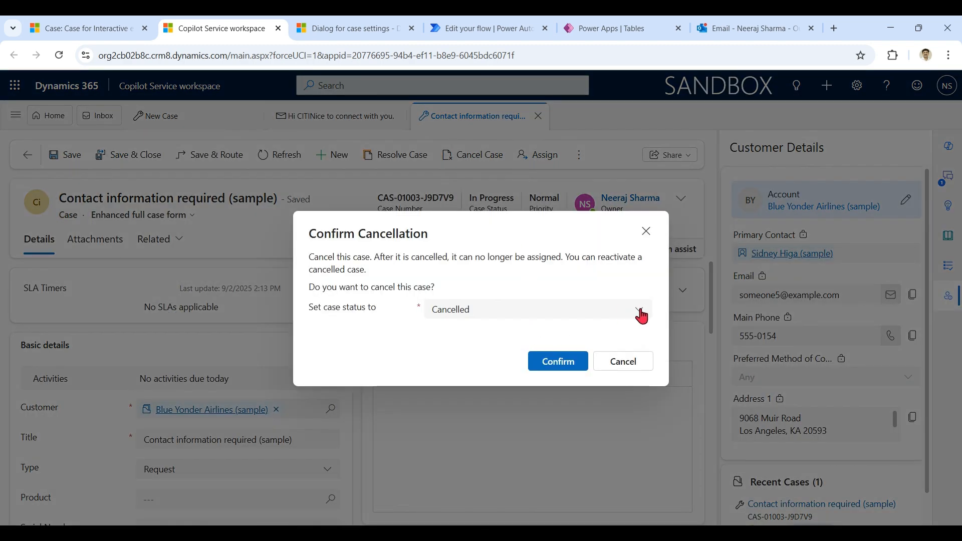
left_click(641, 315)
left_click(641, 315)
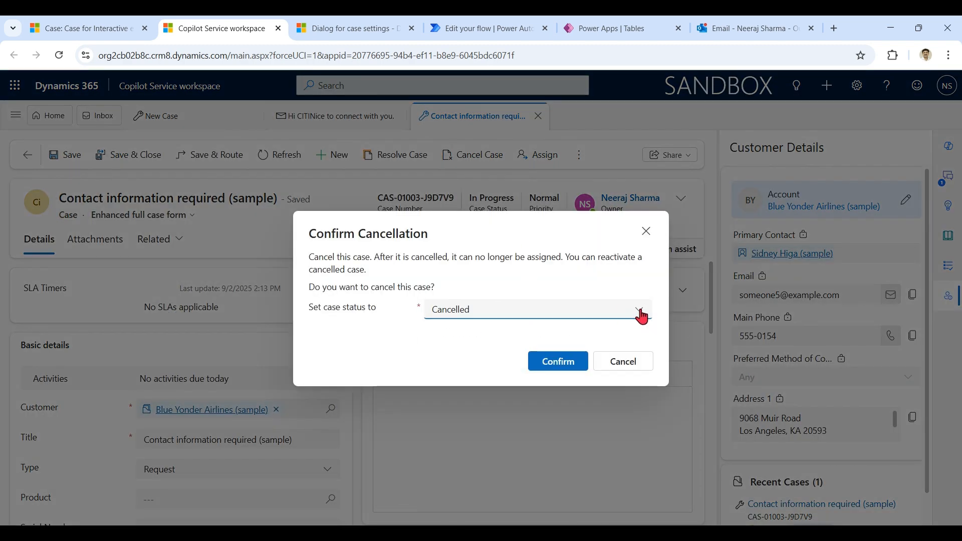
left_click(557, 361)
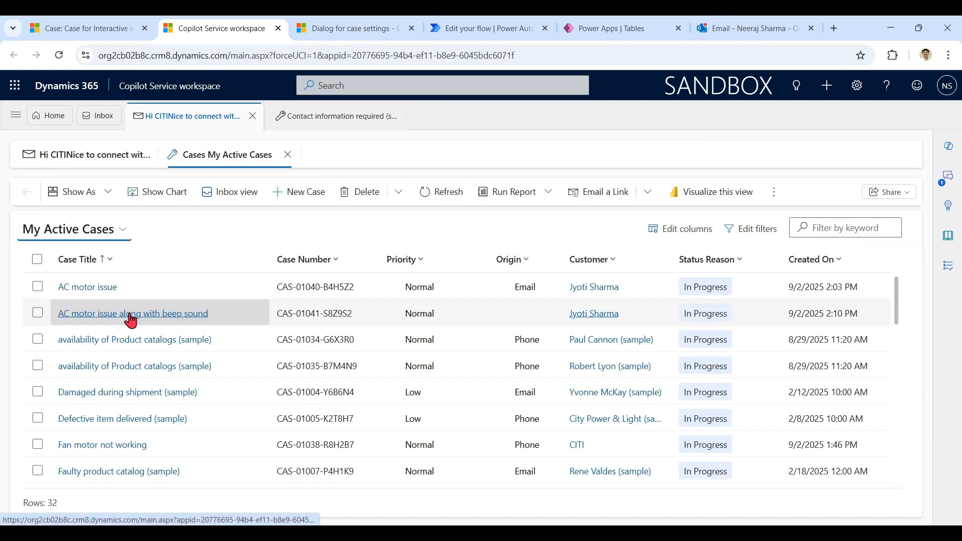
View the child case "AC motor issue along with beep sound", return to the active cases and open "AC motor issue"
left_click(131, 314)
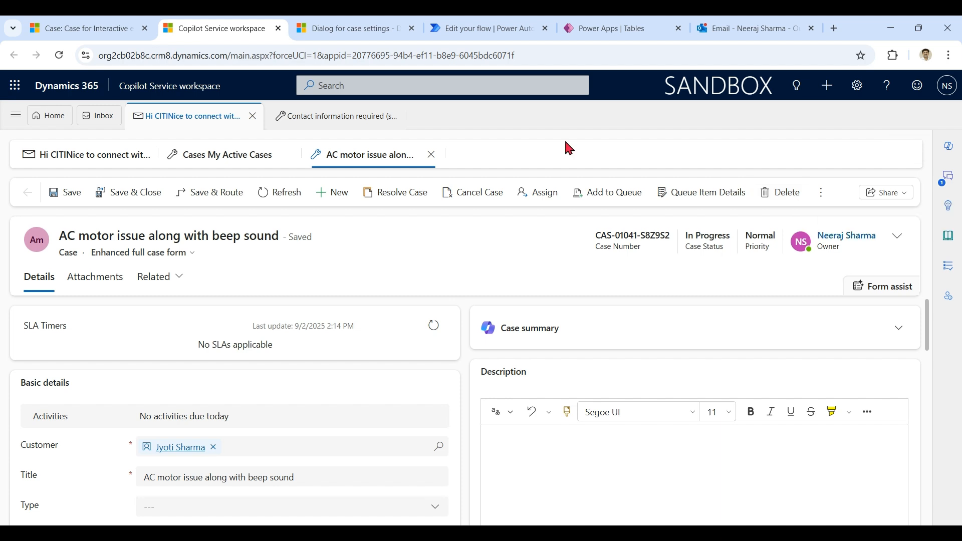
left_click(13, 117)
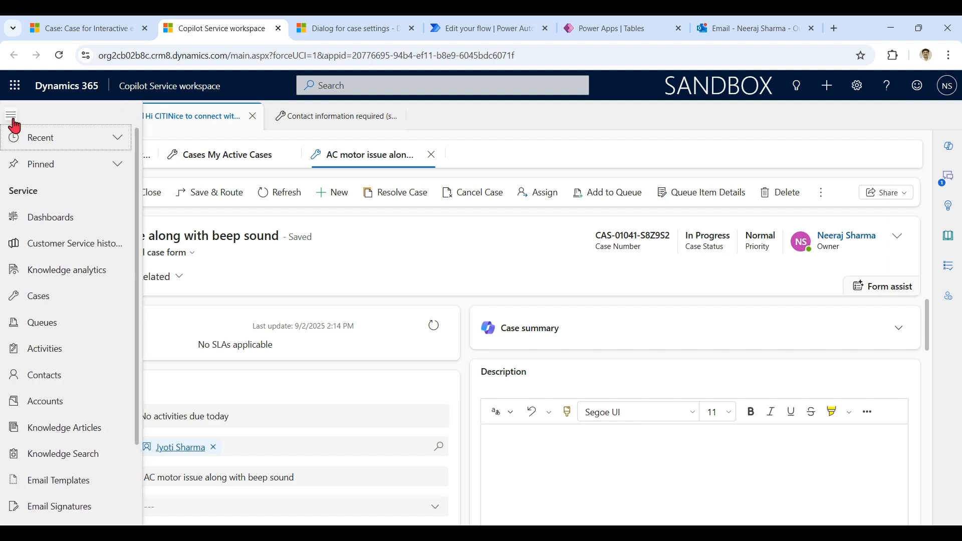
left_click(46, 296)
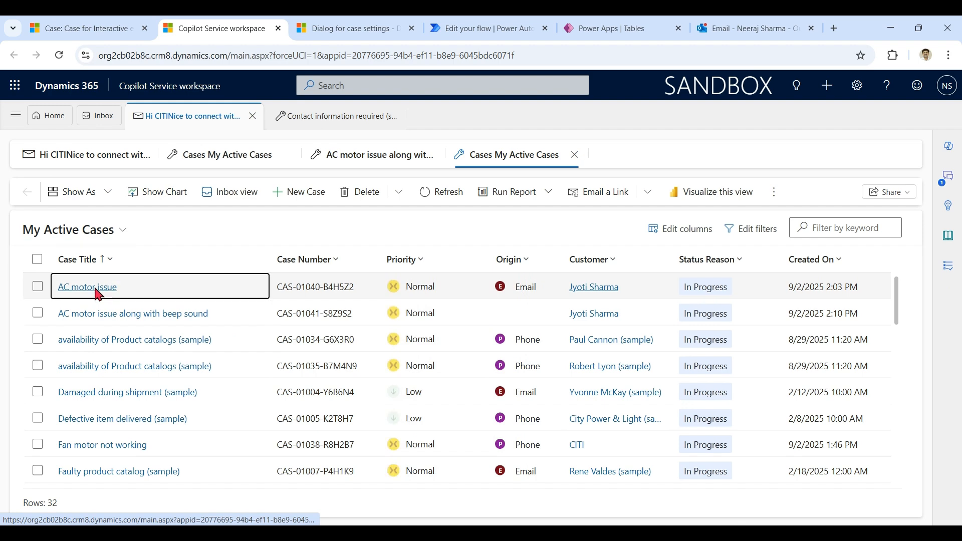
left_click(99, 292)
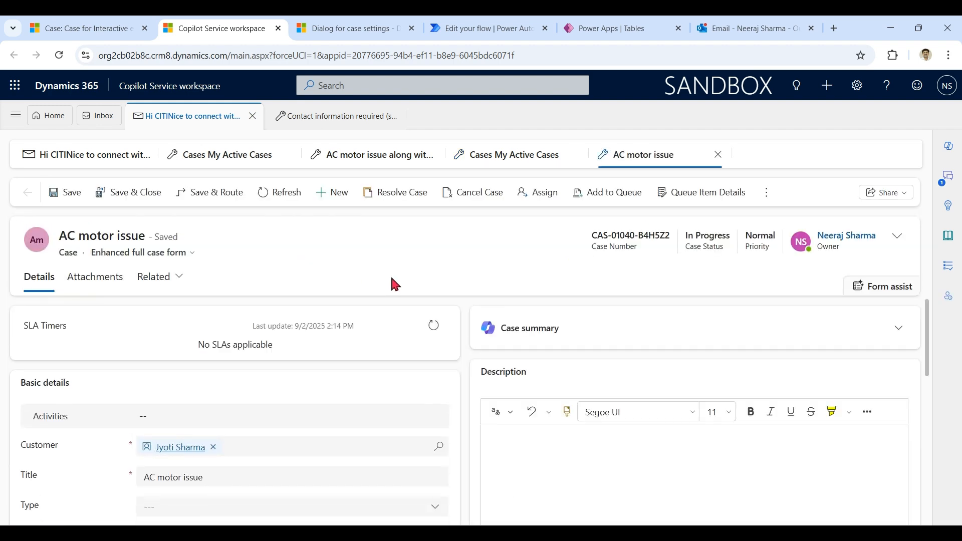
Add a phone call to the case timeline with subject "maintenance" and description "talk to customer to understand issue"
left_click_drag(927, 333, 930, 429)
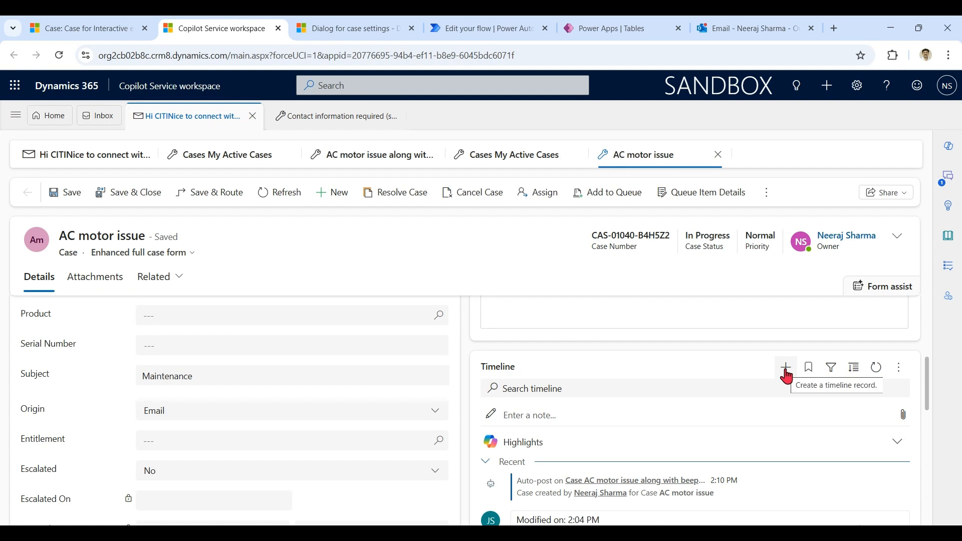
left_click(786, 368)
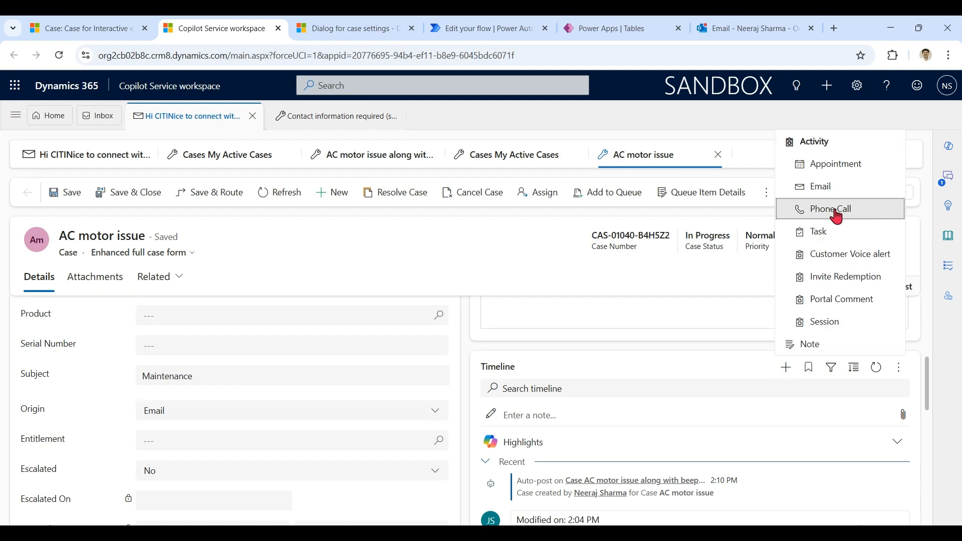
left_click(832, 209)
left_click(838, 375)
type("talk to c")
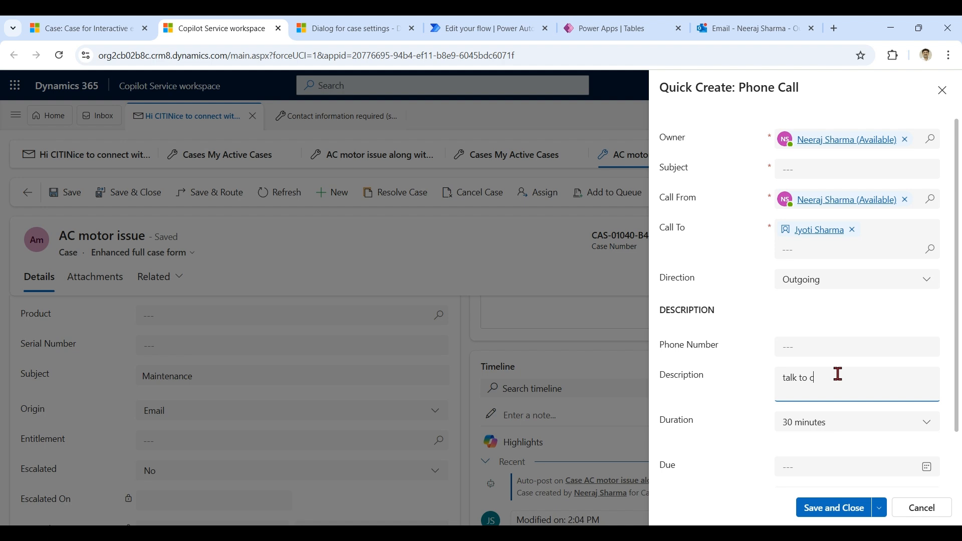
type("ustomer to understand issue")
left_click(881, 197)
type("maintenance")
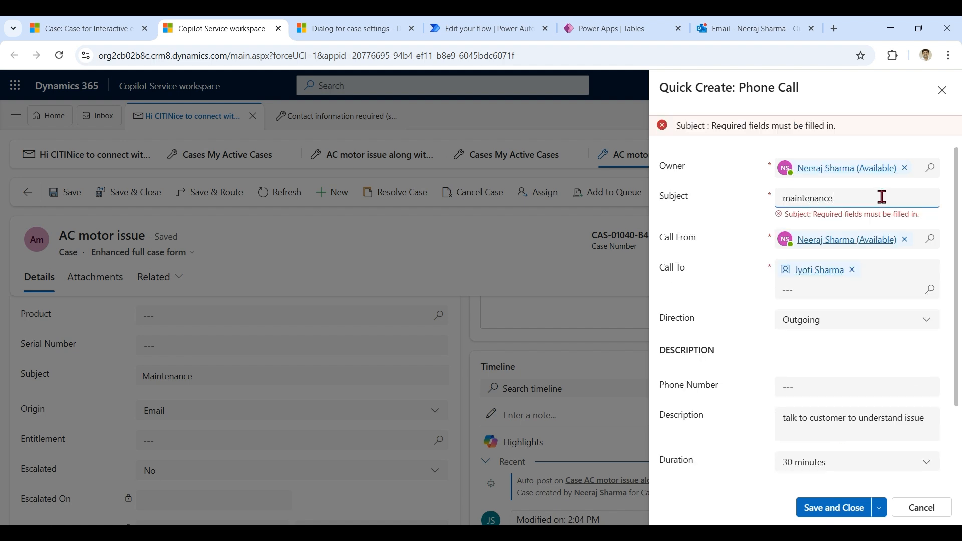
left_click(823, 508)
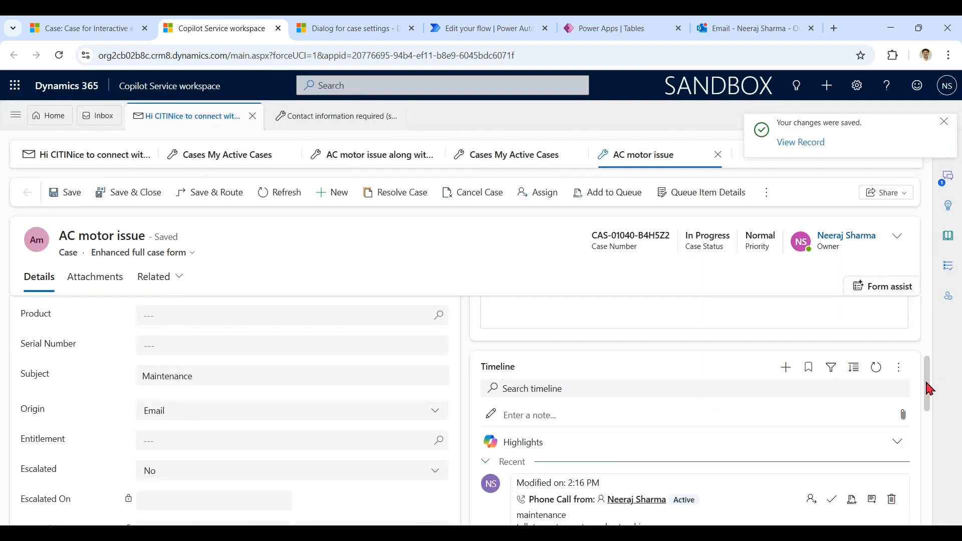
left_click_drag(927, 388, 927, 405)
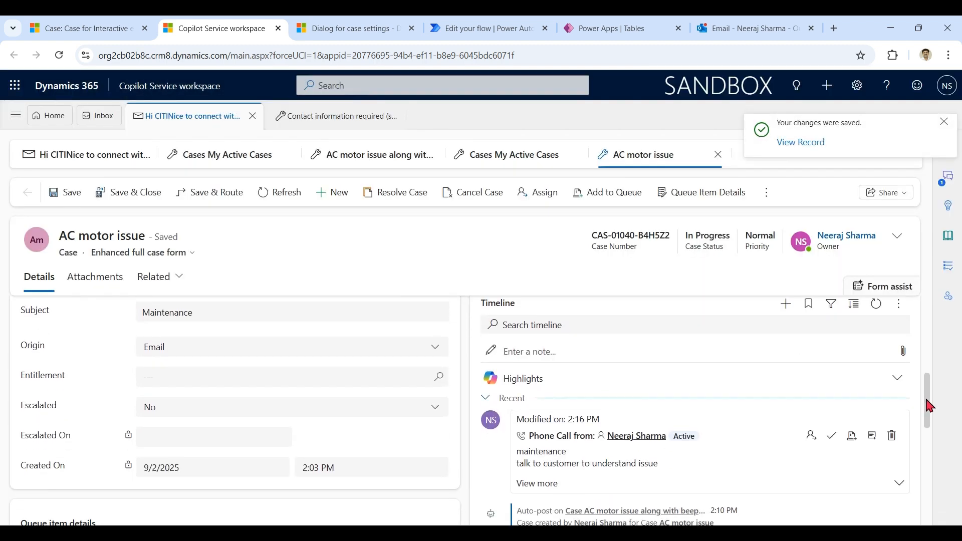
Resolve the AC motor issue case with its open activity cancelled, using type Problem Solved and resolution "Problem solved", and check the case status
left_click(396, 199)
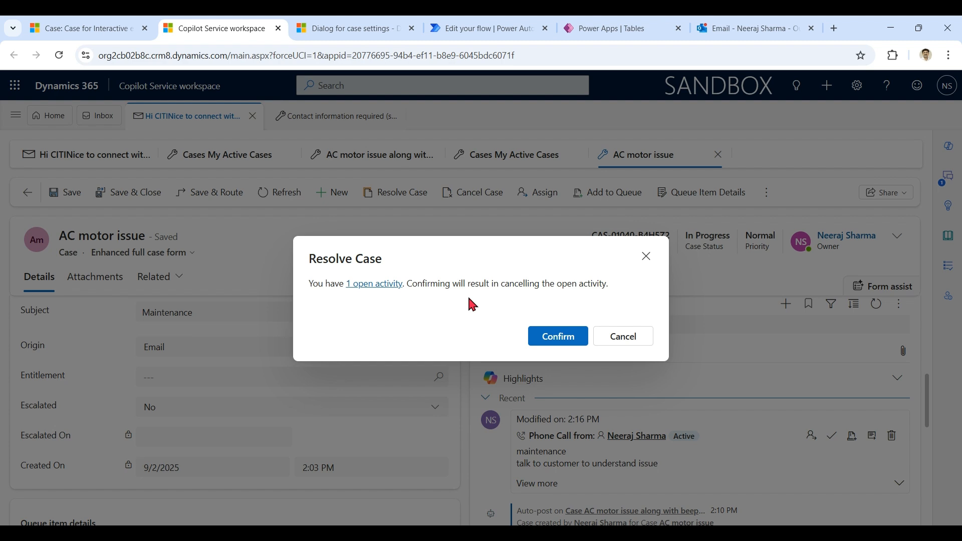
left_click(568, 342)
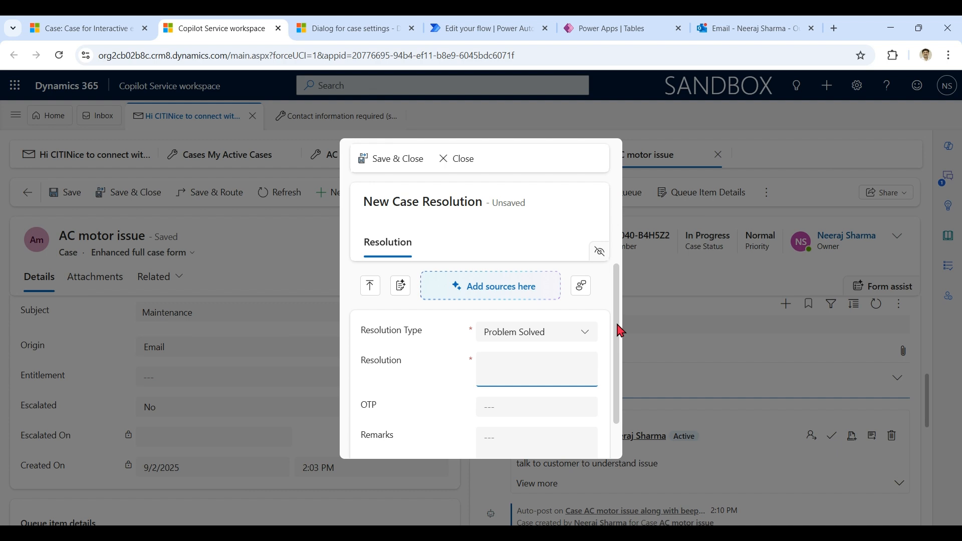
mouse_move(617, 325)
left_mouse_down()
mouse_move(616, 353)
mouse_move(619, 331)
left_mouse_up()
left_click(539, 355)
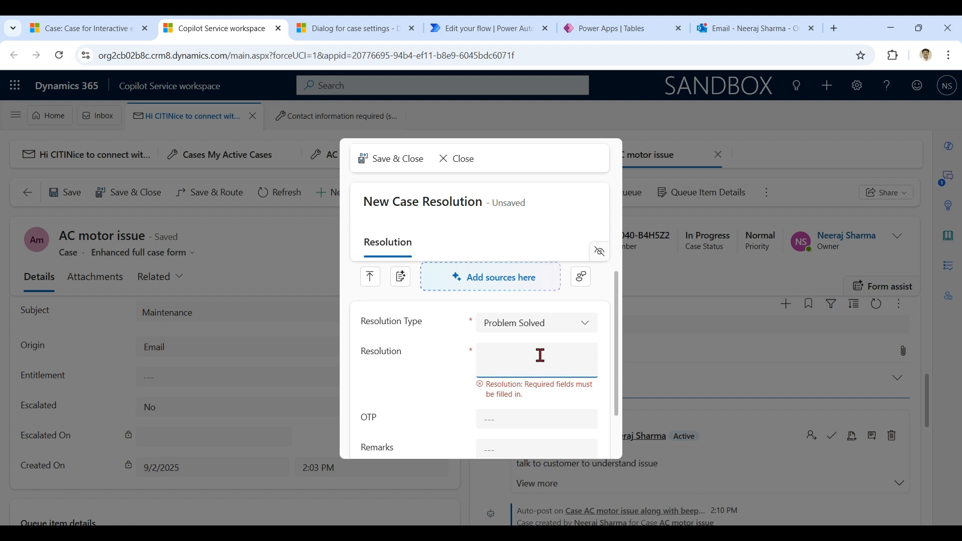
type("Proble")
key("BackSpace")
type("em solved")
left_click(412, 159)
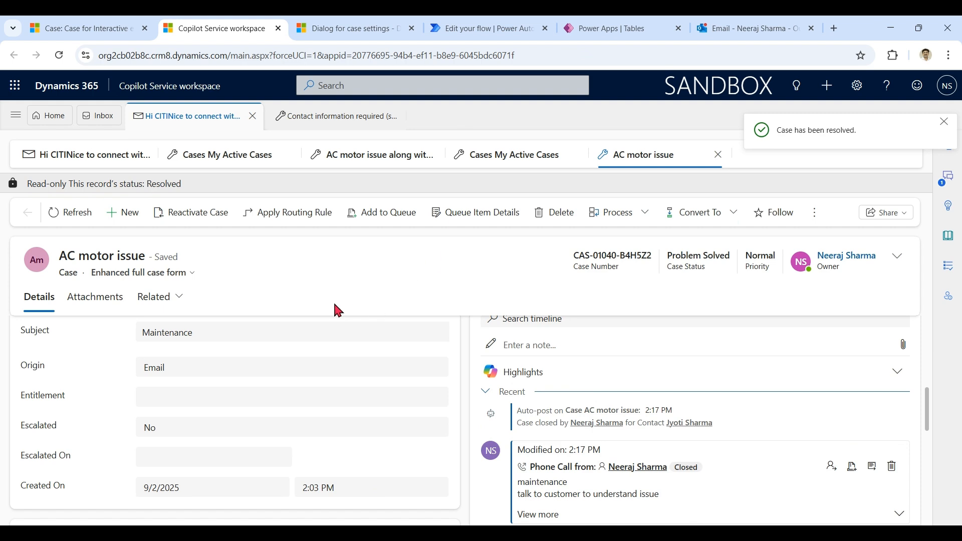
mouse_move(705, 269)
left_mouse_down()
mouse_move(672, 271)
mouse_move(718, 257)
left_mouse_up()
left_click(718, 257)
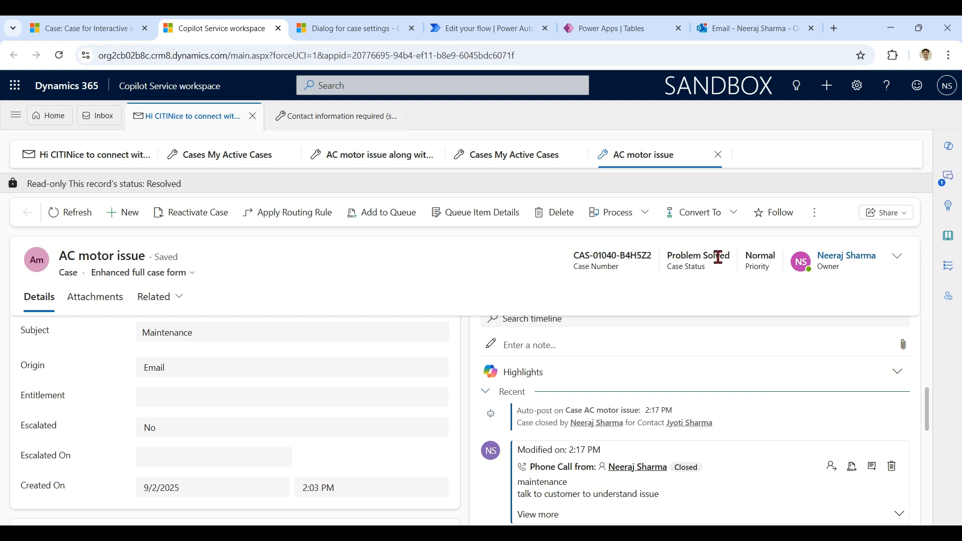
scroll(365, 303, "up", 5)
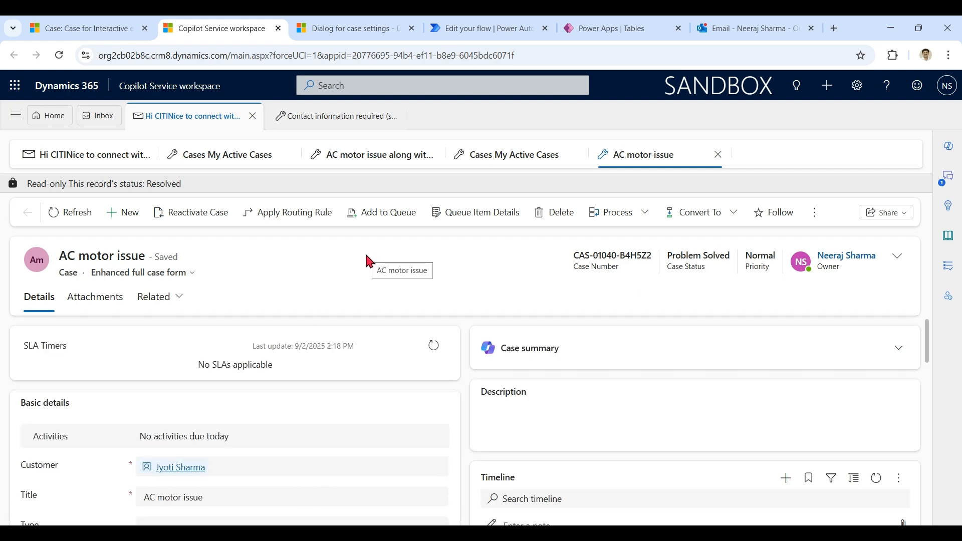
Reactivate the AC motor issue case and resolve it again with the resolution "Problem solved second attempt"
left_click(208, 219)
left_click(536, 339)
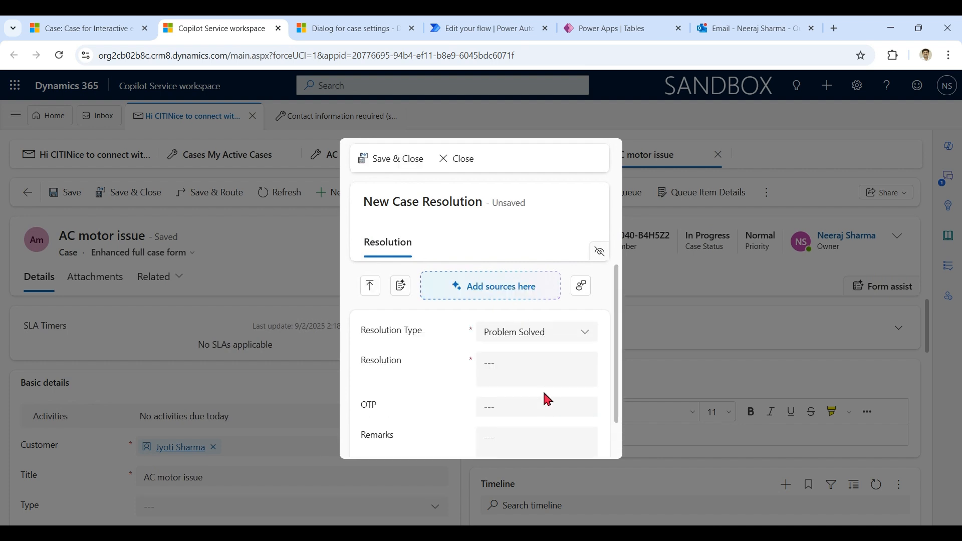
left_click(529, 364)
type("Problem solved second")
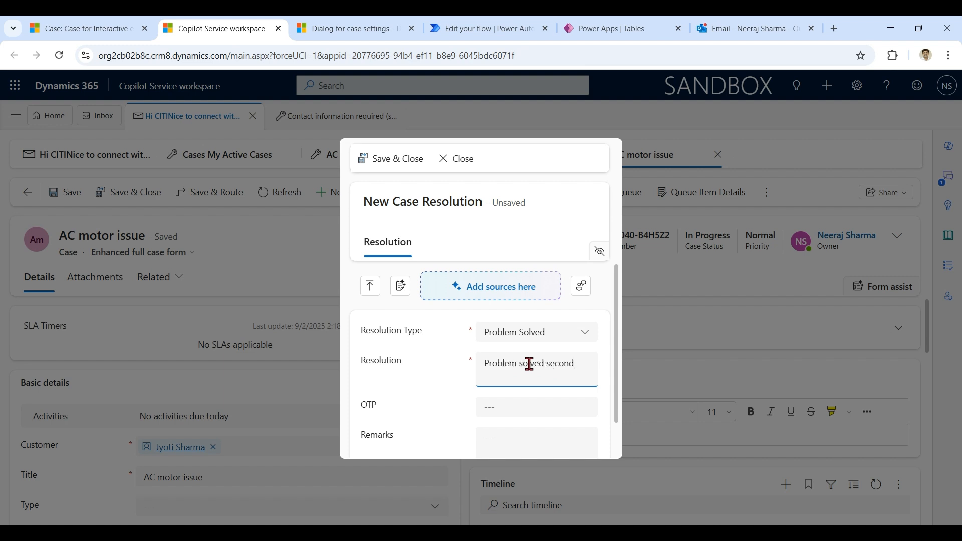
type(" s")
key("BackSpace")
type("attempt")
left_click(391, 158)
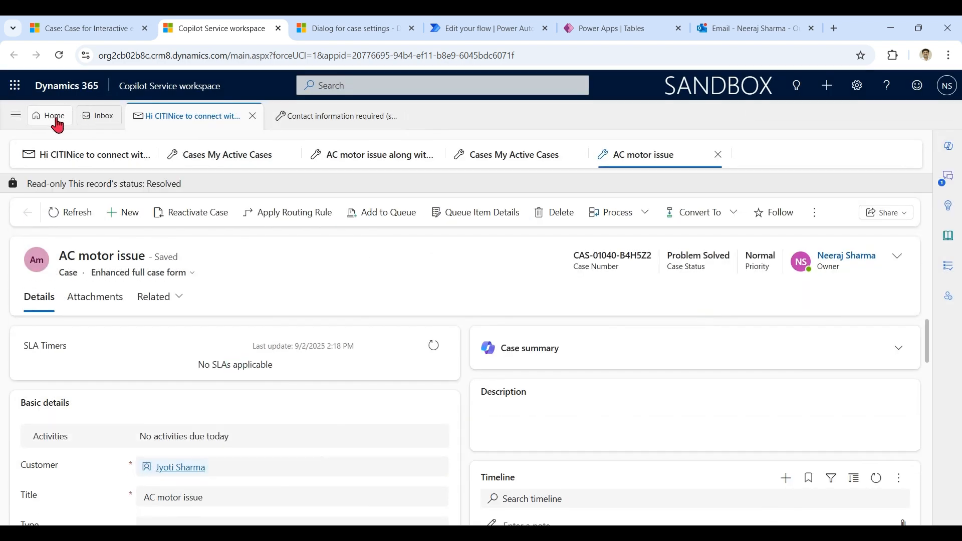
Show the My Resolved Cases view, open "AC motor issue" and expand the latest case resolution entry in its timeline
left_click(54, 117)
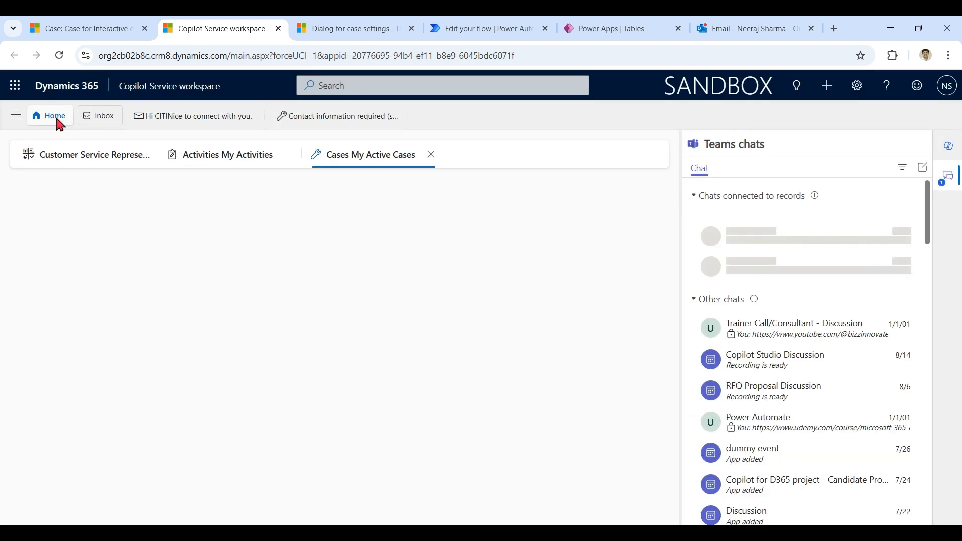
left_click(97, 230)
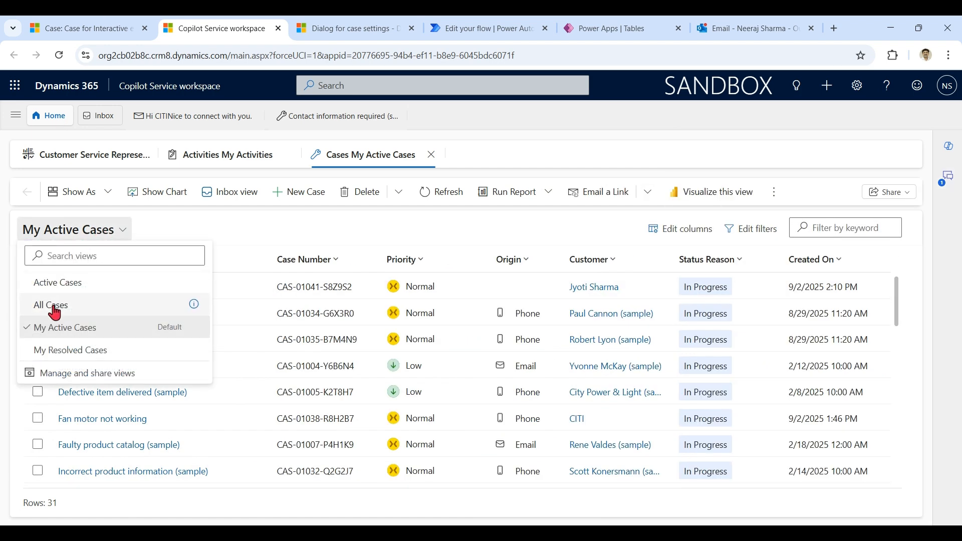
left_click(70, 350)
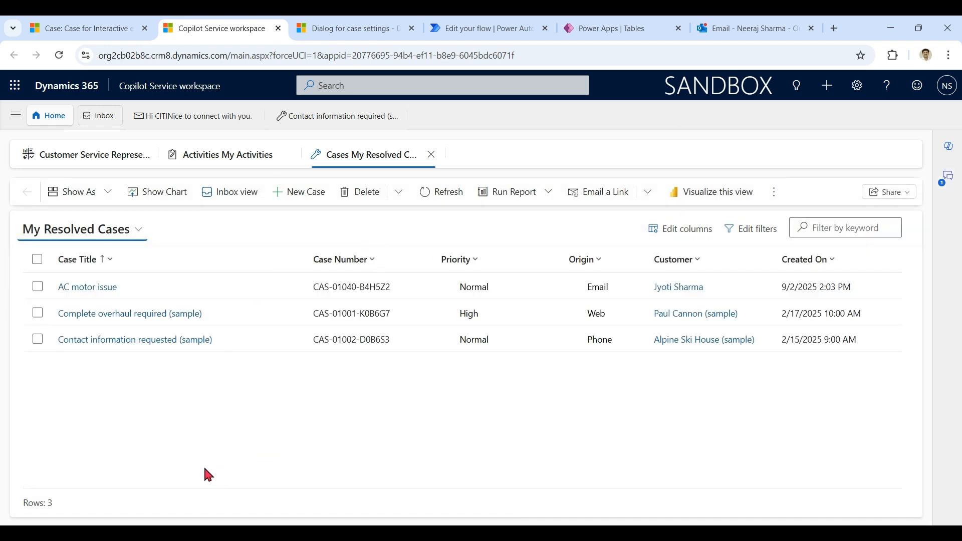
left_click(104, 291)
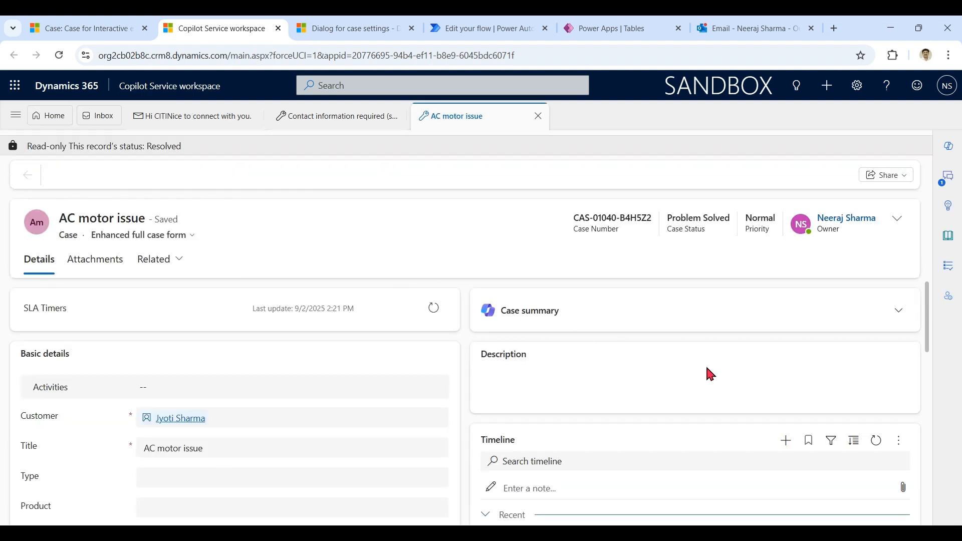
left_click_drag(927, 302, 926, 375)
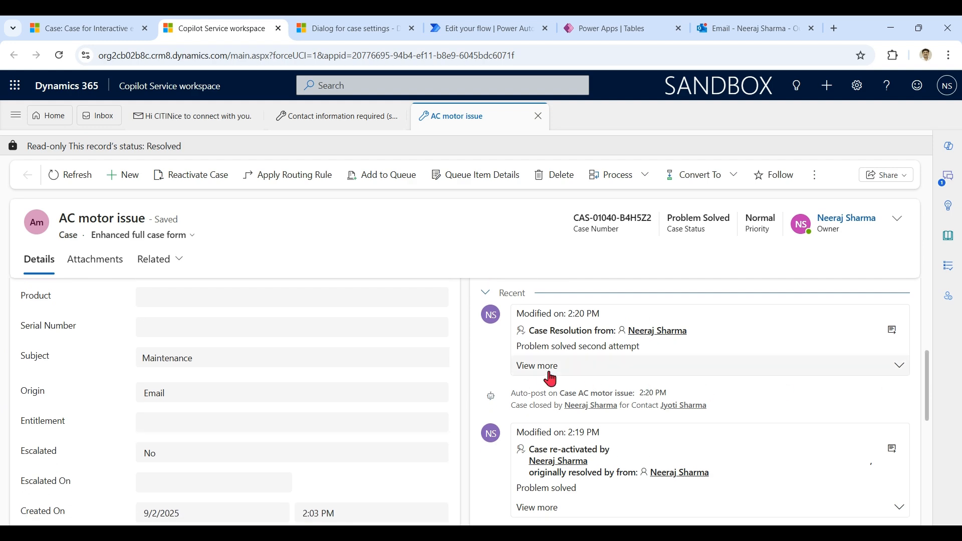
left_click(551, 379)
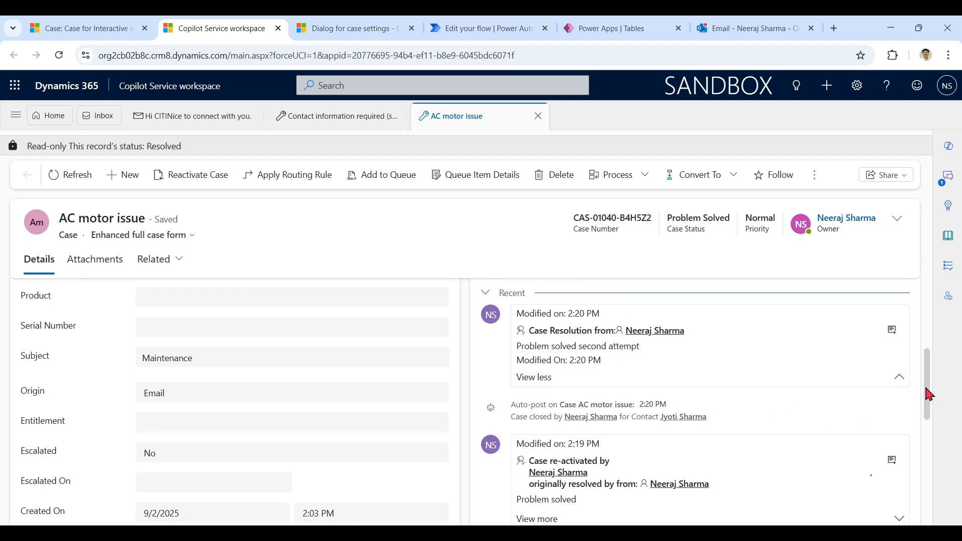
Show the activities related to the AC motor issue case in the Closed Activity Associated View and look through them
left_click_drag(930, 394, 954, 307)
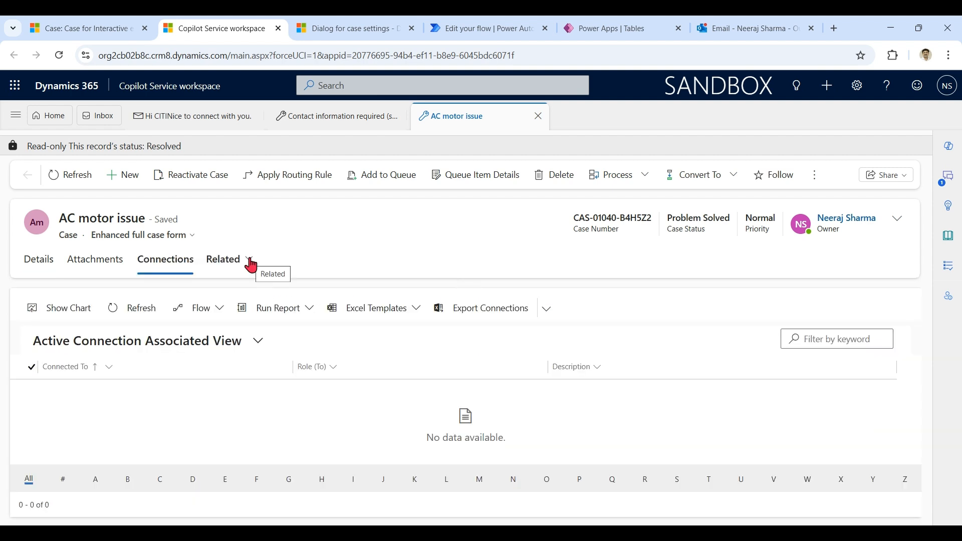
left_click(251, 264)
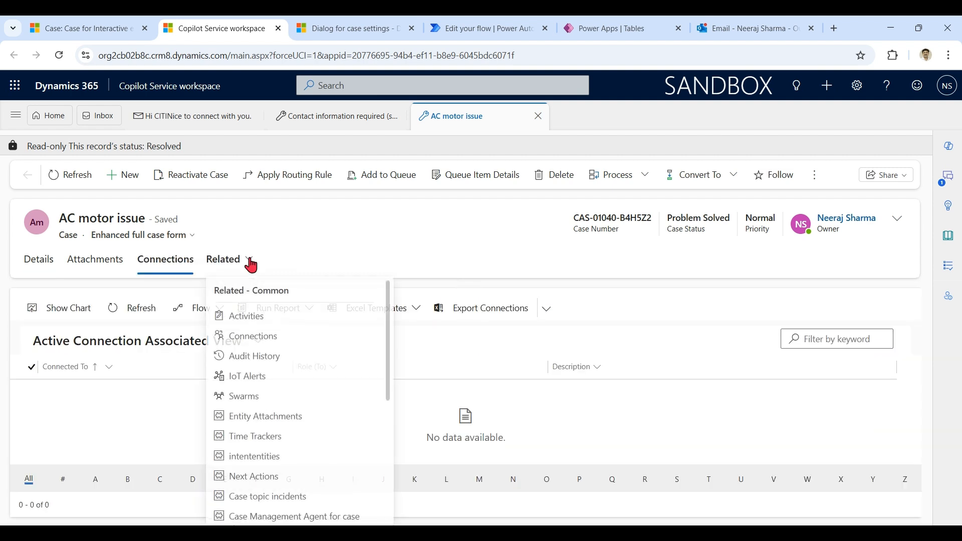
left_click(258, 320)
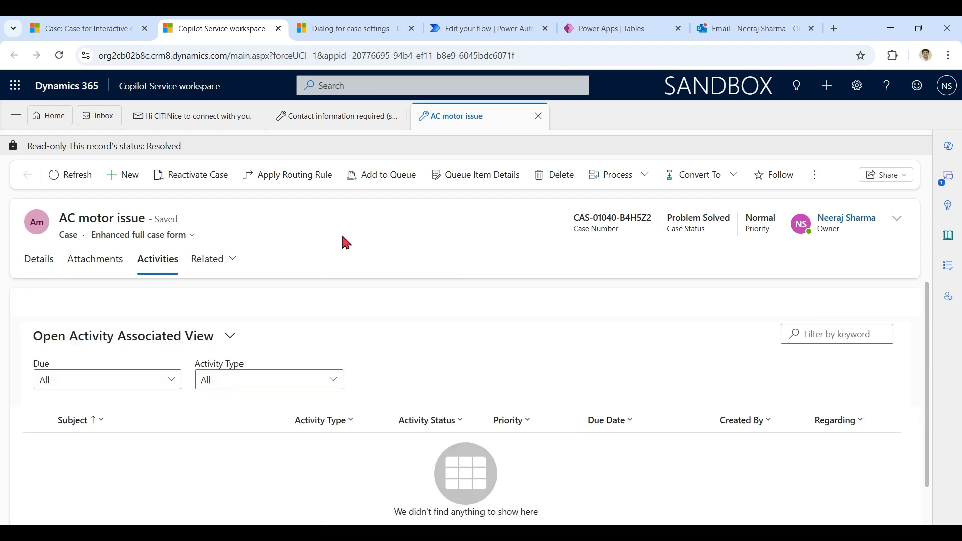
left_click(230, 342)
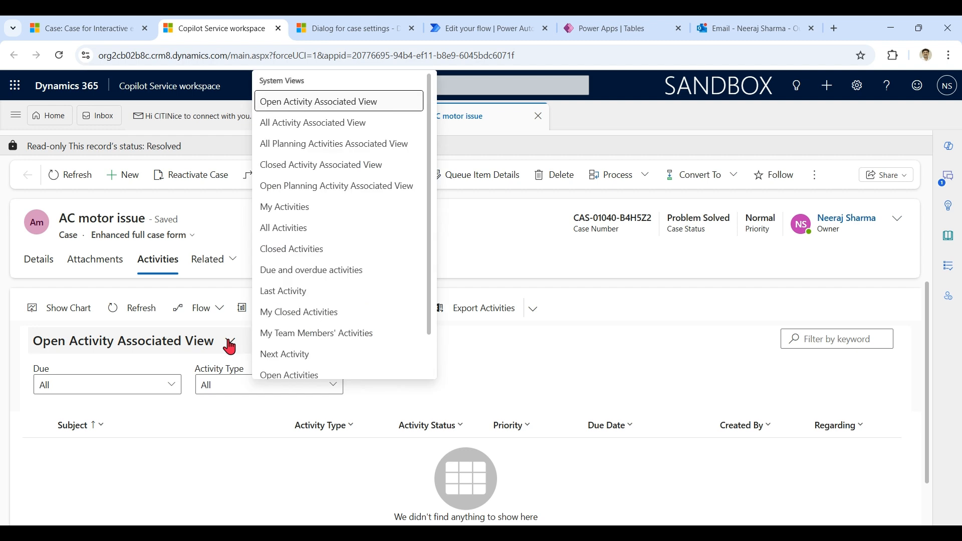
left_click(378, 168)
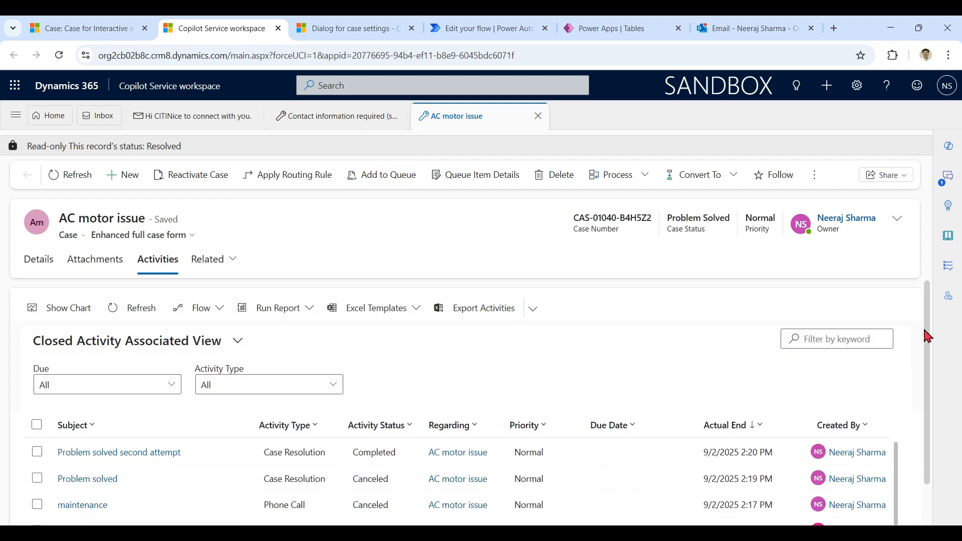
left_click_drag(928, 332, 933, 394)
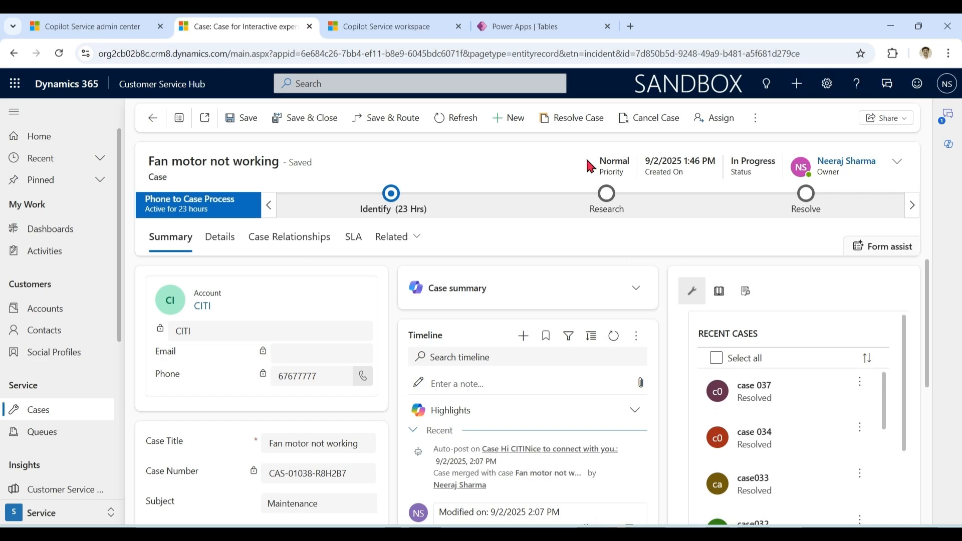
Start resolving the "Fan motor not working" case and examine all fields of the New Case Resolution dialog
left_click(576, 117)
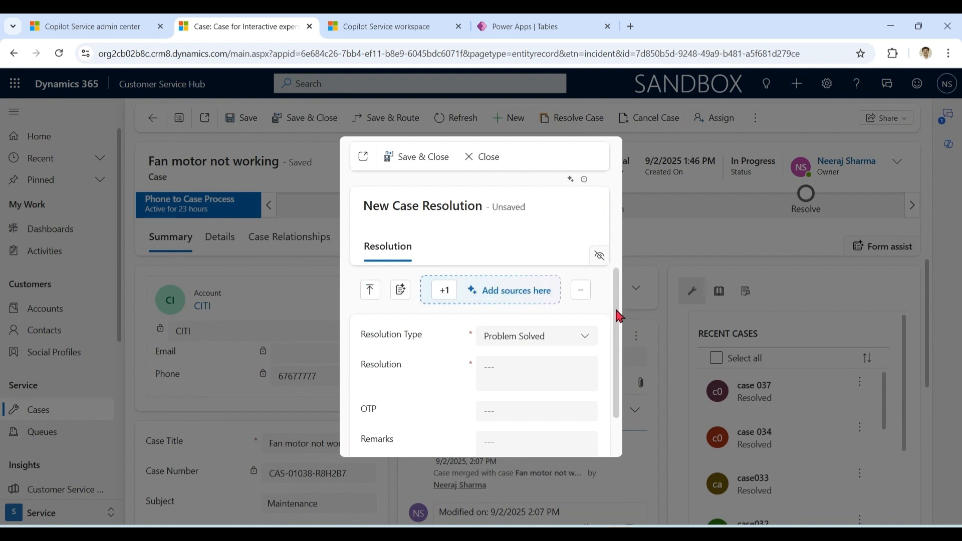
scroll(618, 301, "down", 1)
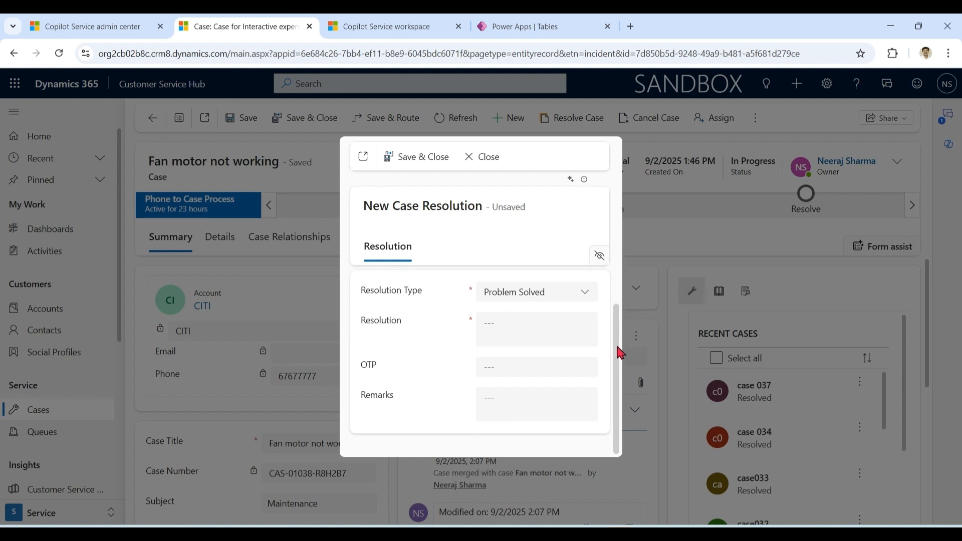
scroll(621, 304, "up", 1)
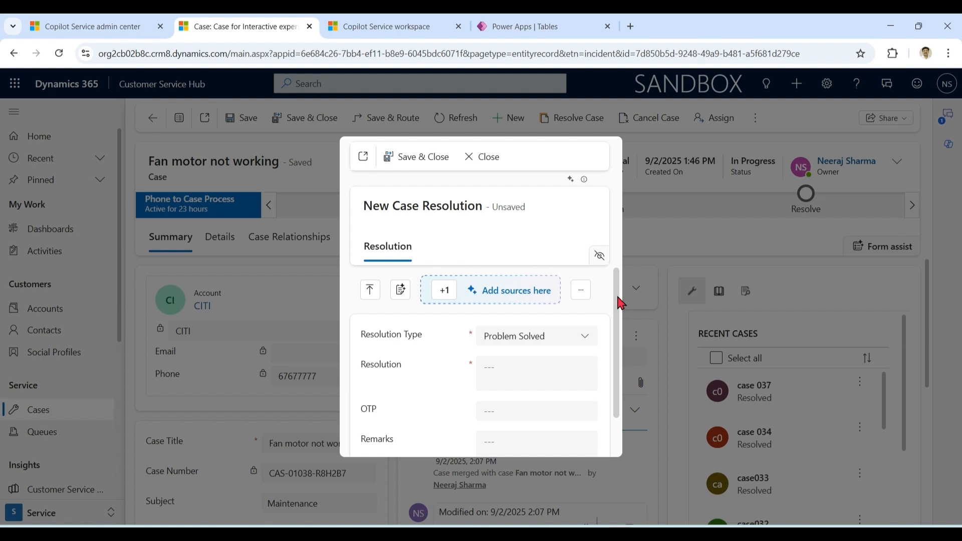
scroll(621, 303, "down", 1)
scroll(621, 301, "up", 1)
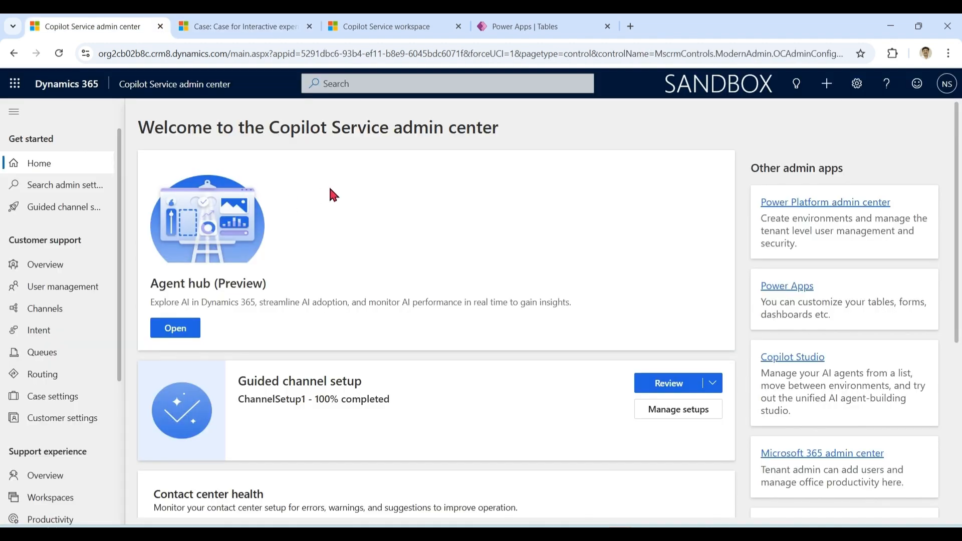
In the admin center's case settings, set the Resolve Case dialog style to "Standard dialog" under Other Settings and save
left_click(58, 406)
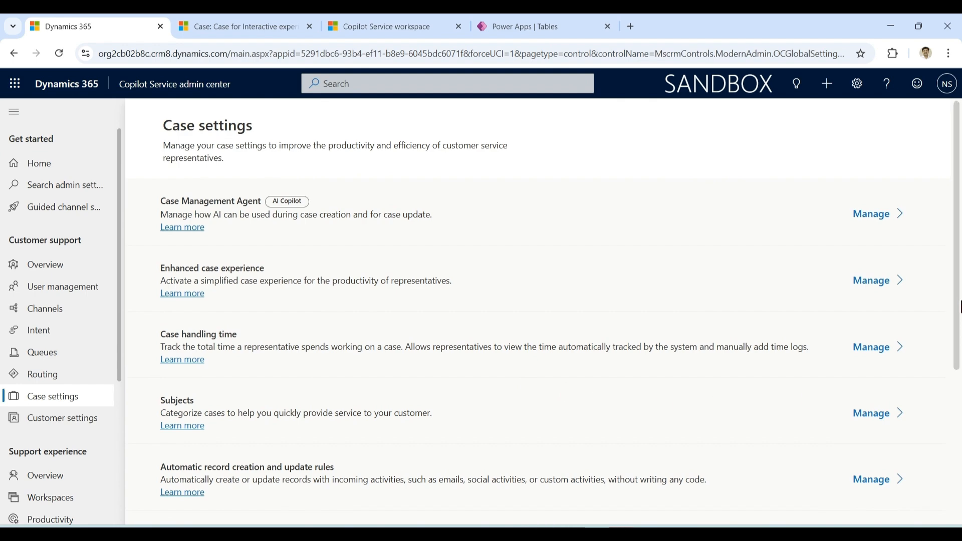
left_click_drag(958, 295, 957, 457)
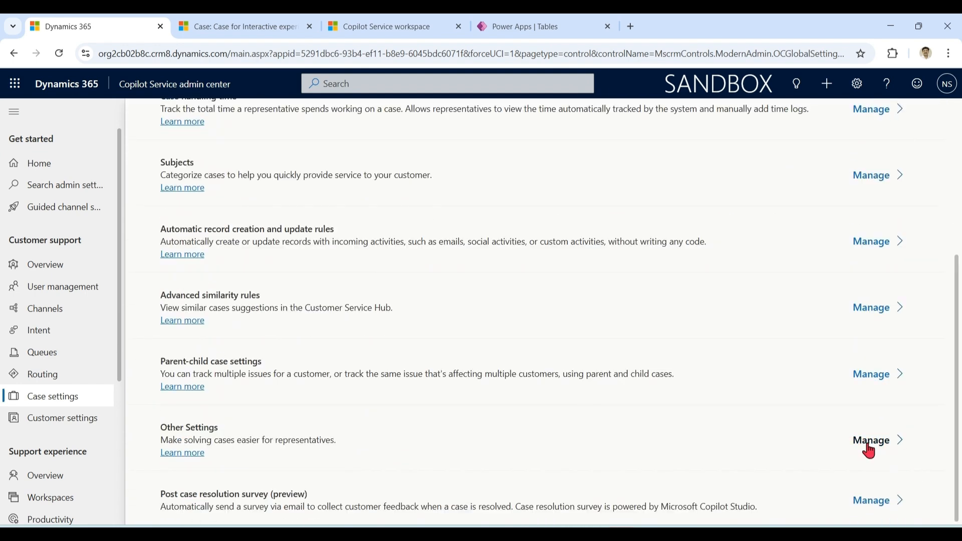
left_click(871, 442)
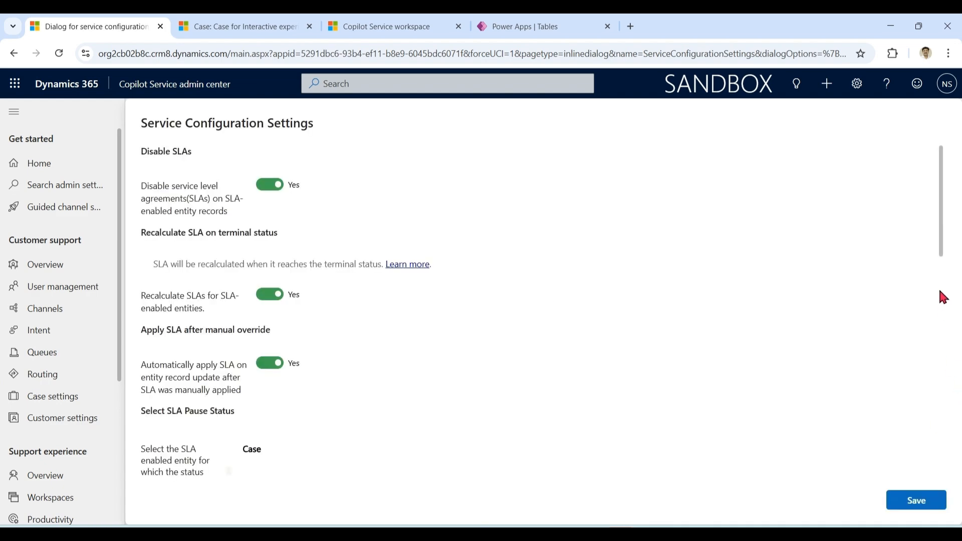
scroll(945, 297, "down", 10)
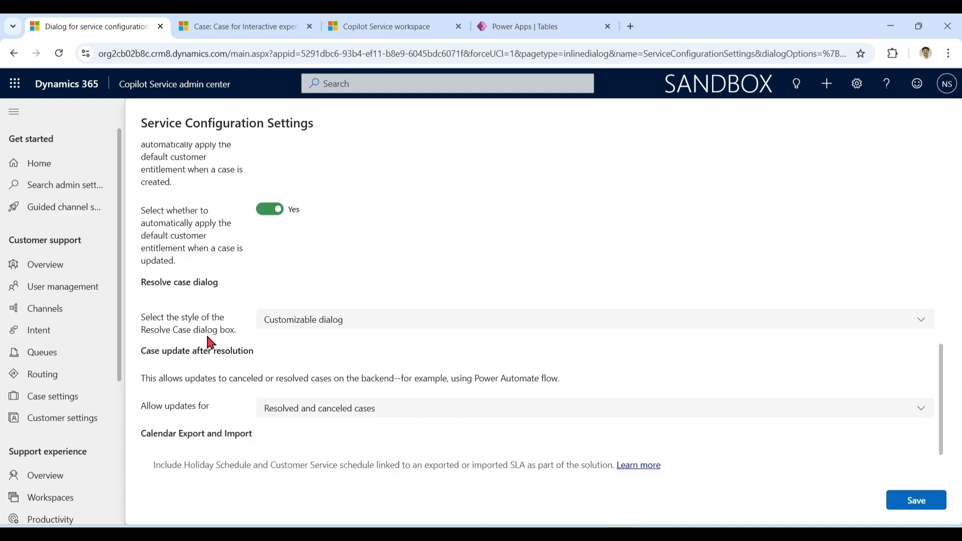
left_click(387, 327)
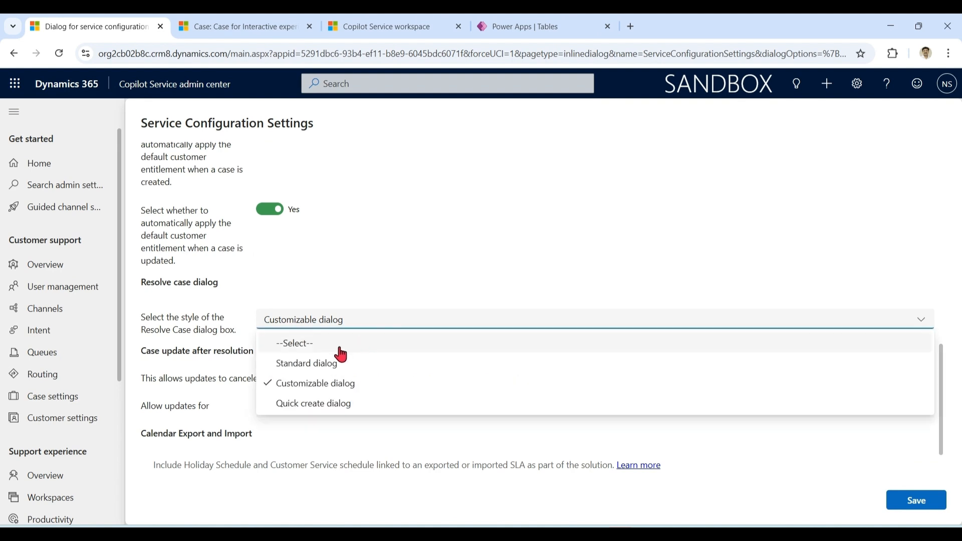
left_click(316, 369)
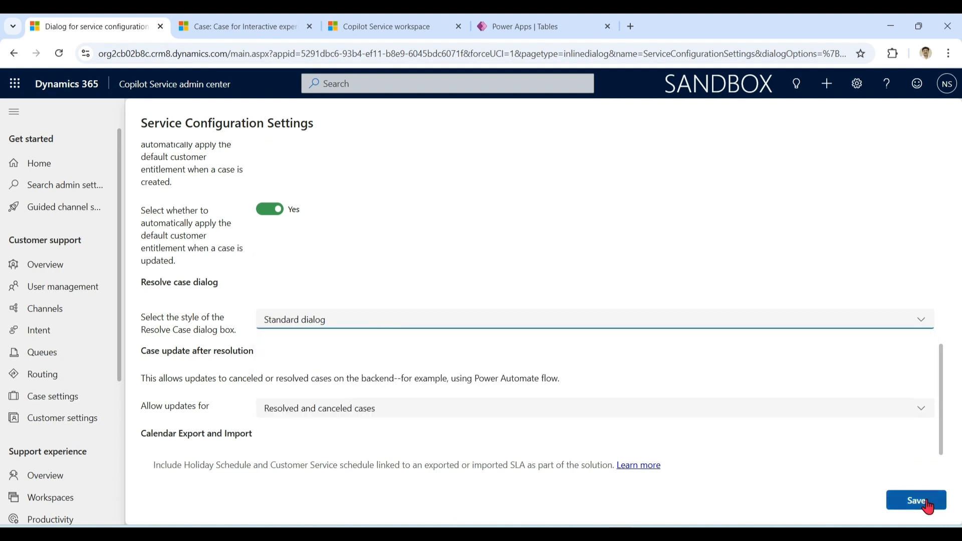
left_click(933, 506)
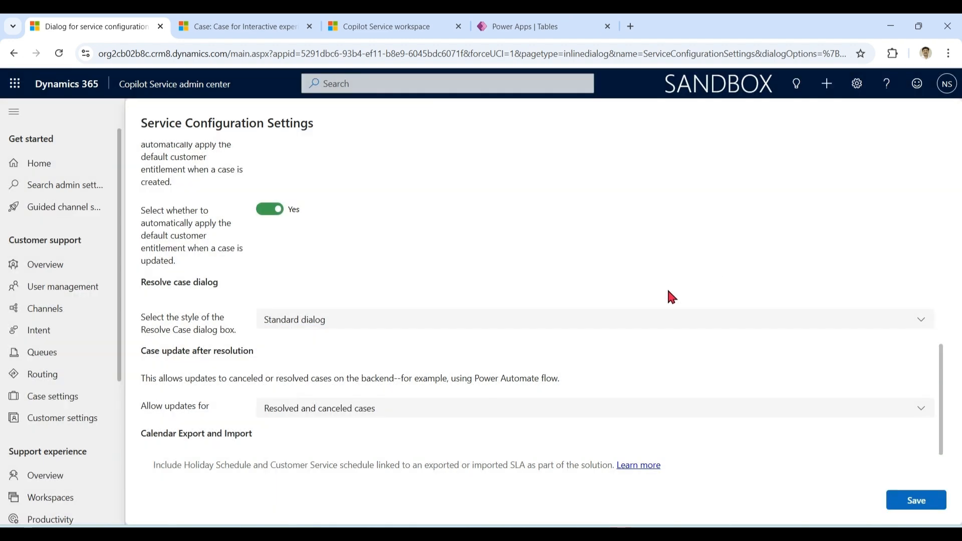
Check the fields of the Resolve Case dialog on the "Fan motor not working" case and close it without resolving
left_click(272, 29)
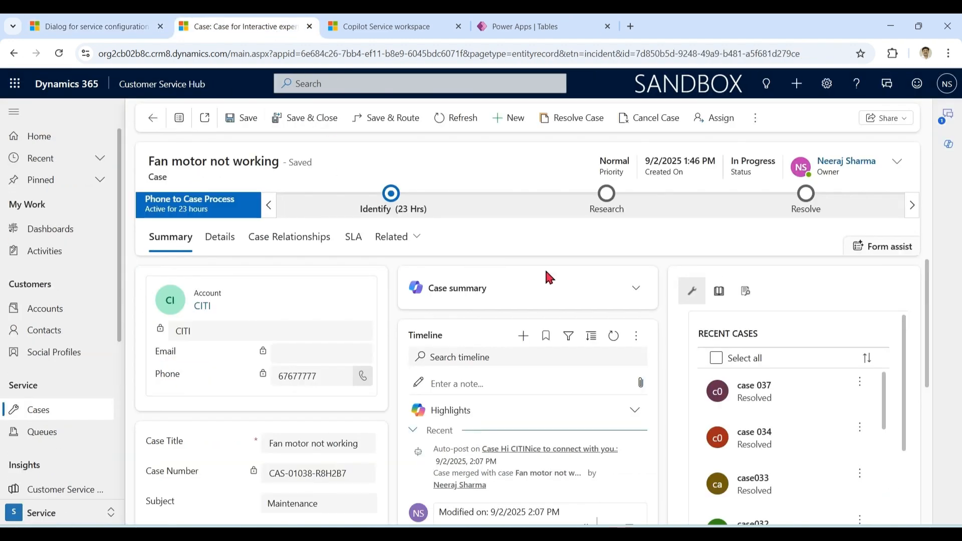
left_click(576, 120)
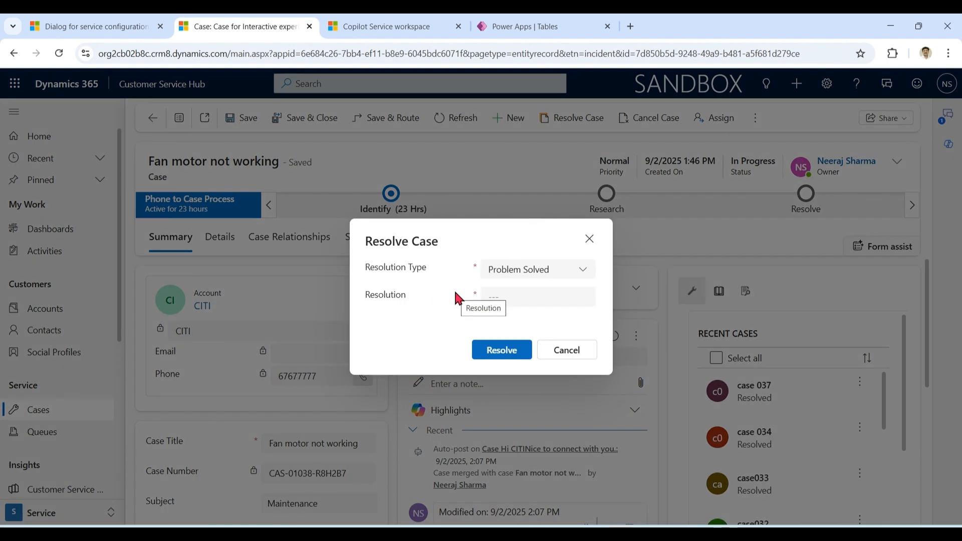
left_click(589, 239)
Return to the Service Configuration Settings and set the Resolve Case dialog style to "Customizable dialog"
left_click(95, 26)
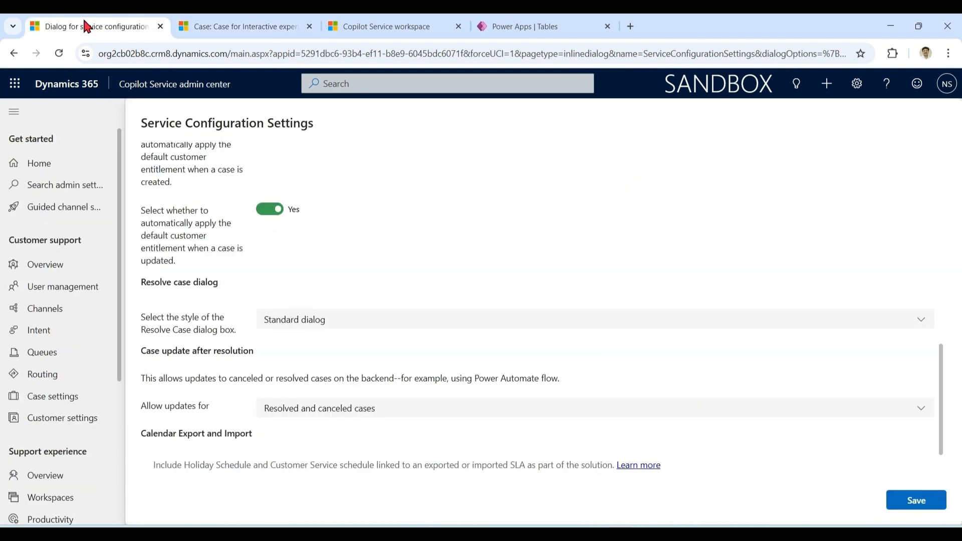
left_click(330, 323)
left_click(332, 387)
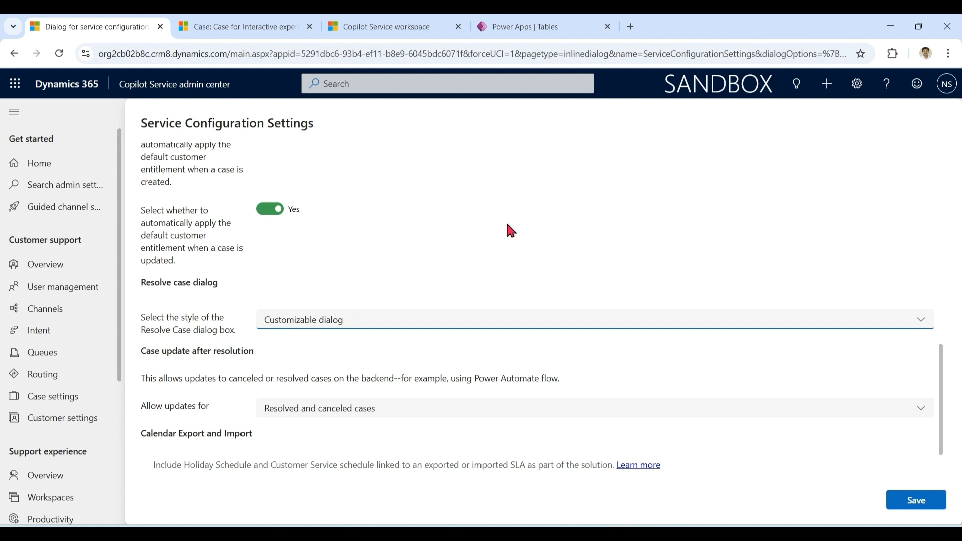
Switch to Power Apps, find the Case Resolution table by searching "case res" and open its main form "Information" for editing
left_click(541, 28)
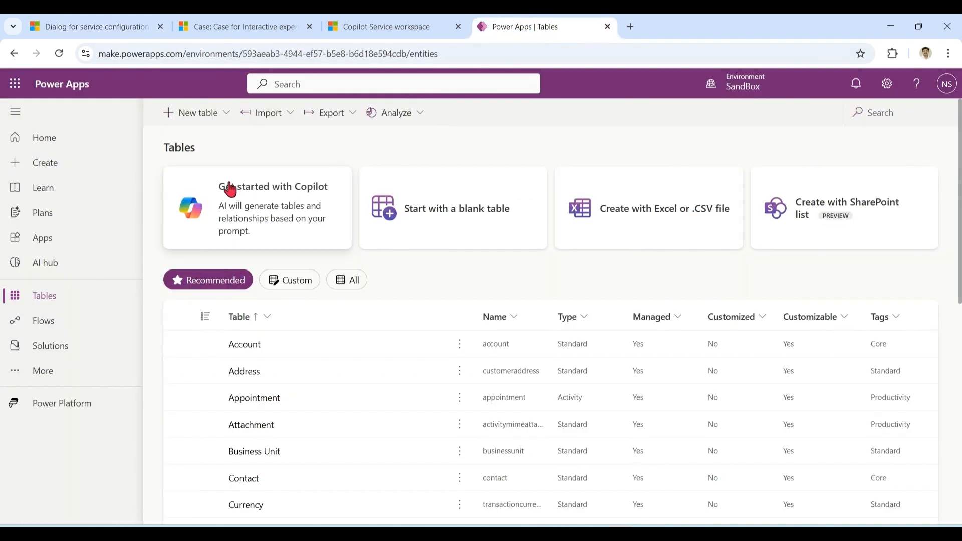
left_click(892, 111)
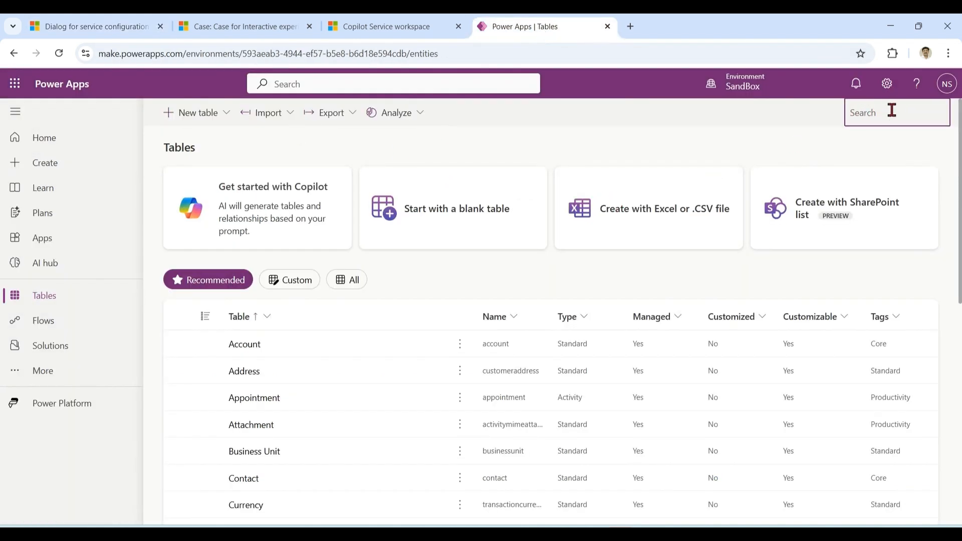
type("case res")
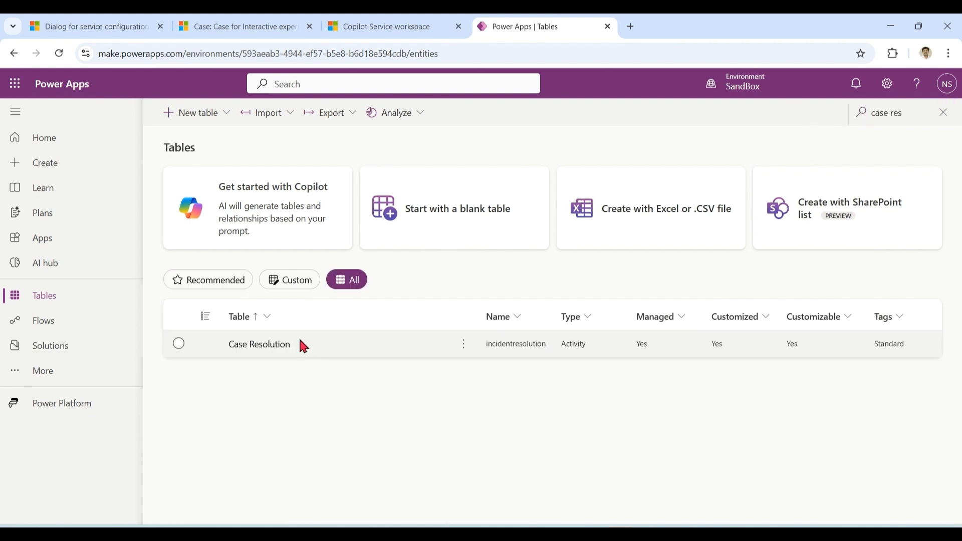
left_click(272, 343)
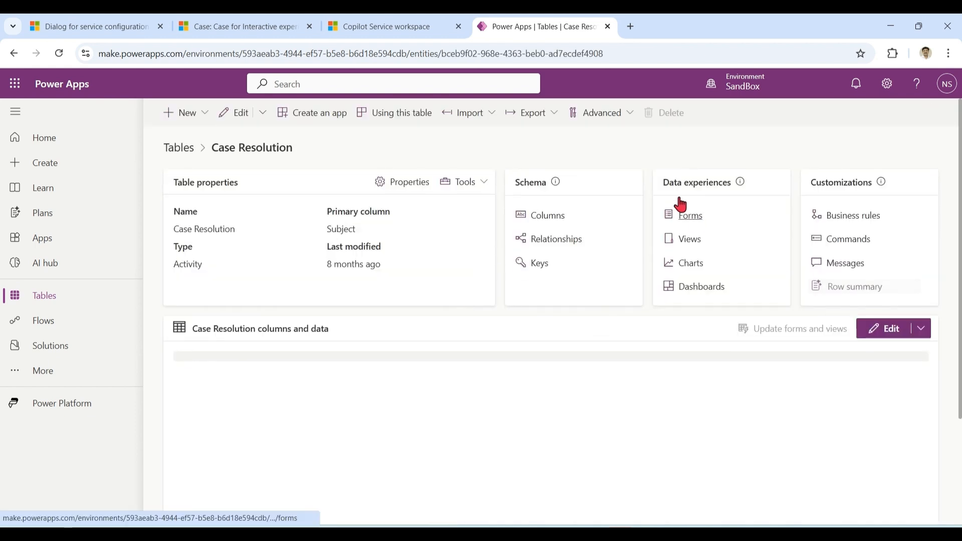
left_click(691, 220)
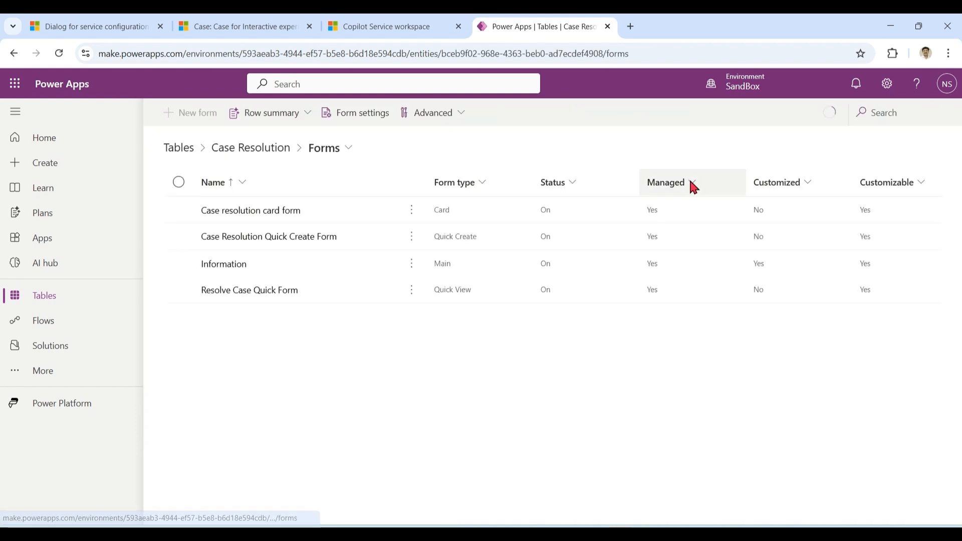
left_click(224, 264)
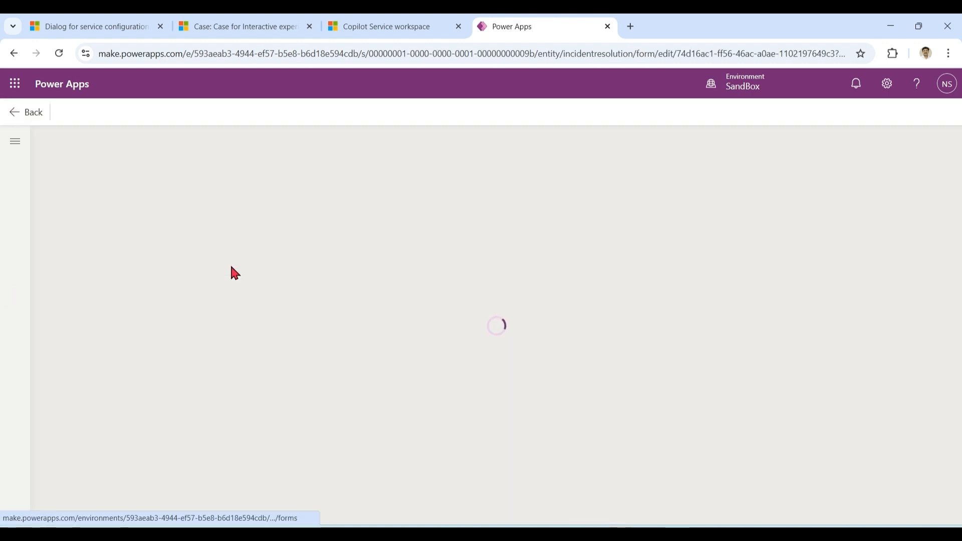
Remove the Remarks field from the Case Resolution form, add the Billable Time column above OTP, and save and publish
left_click(534, 329)
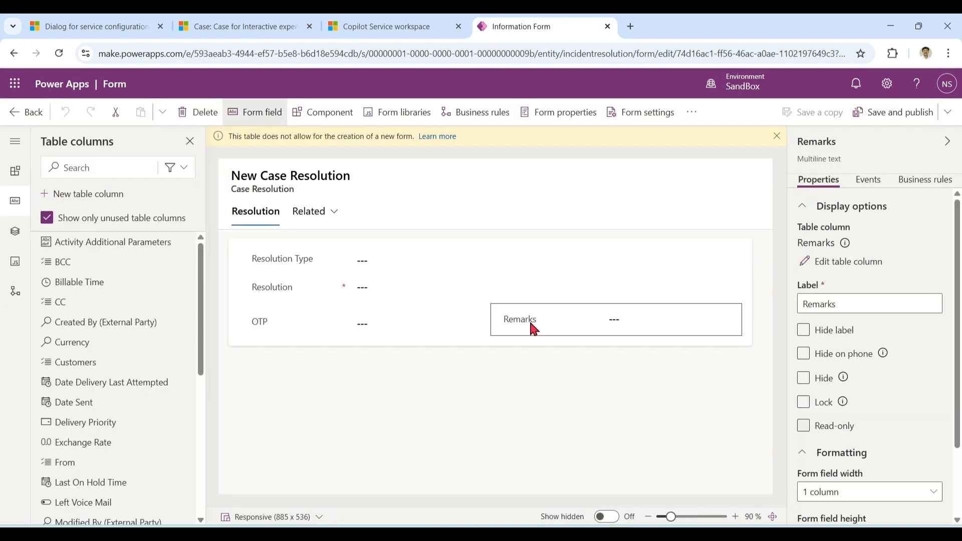
key("Delete")
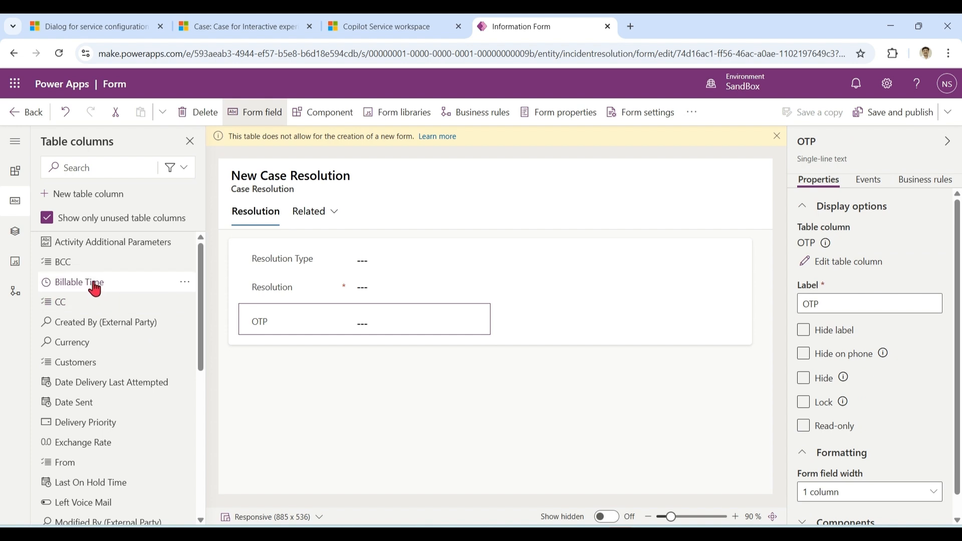
mouse_move(115, 294)
left_click_drag(115, 294, 308, 338)
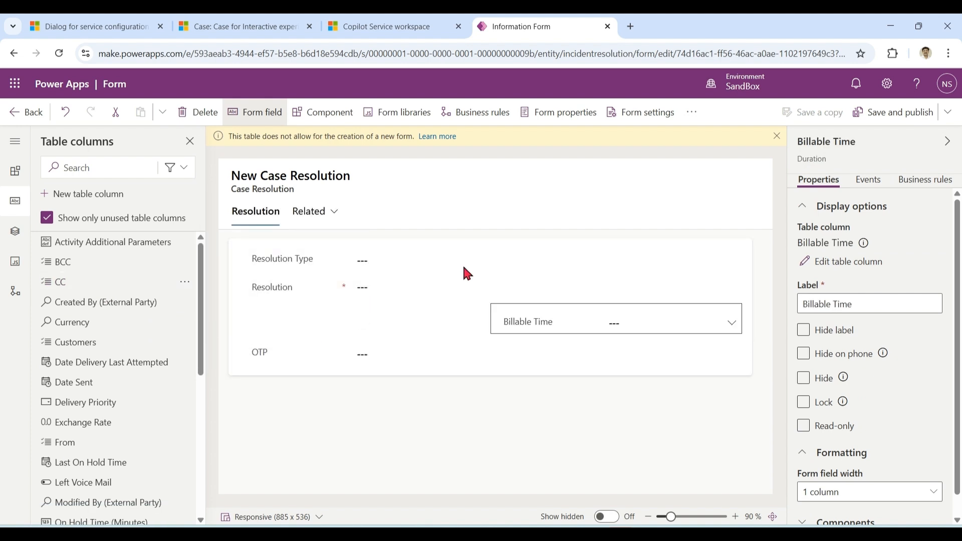
left_click(905, 117)
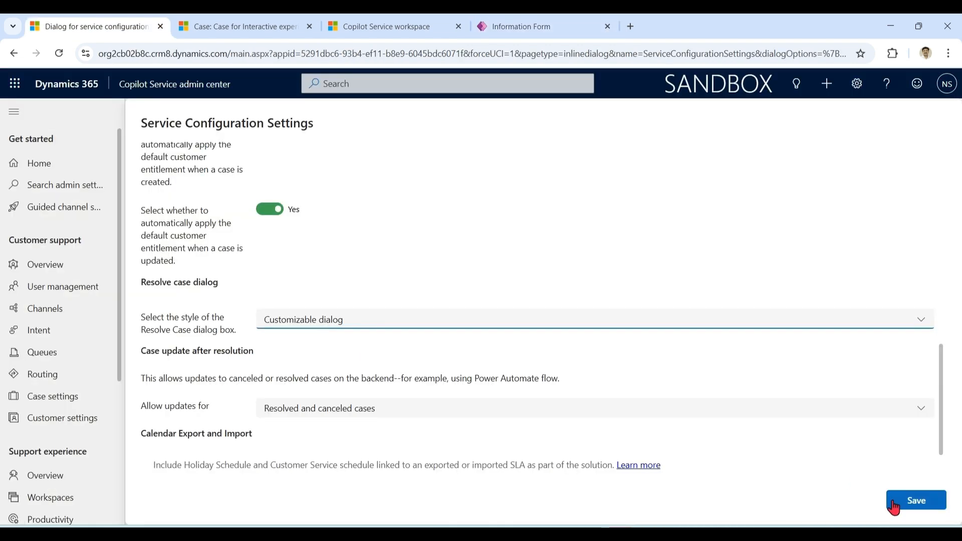
Save the service configuration settings, then review the New Case Resolution dialog on the "Fan motor not working" case and close it unsaved
left_click(908, 504)
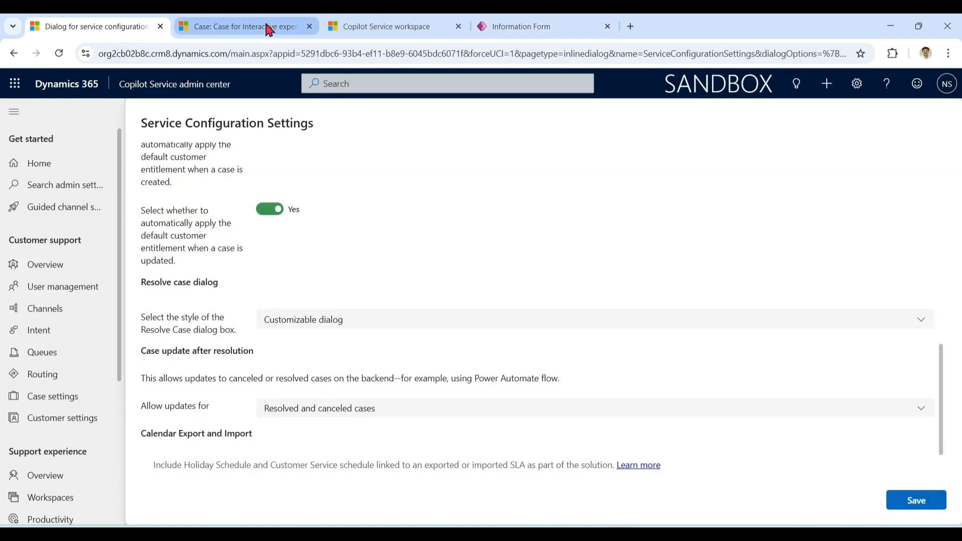
left_click(267, 29)
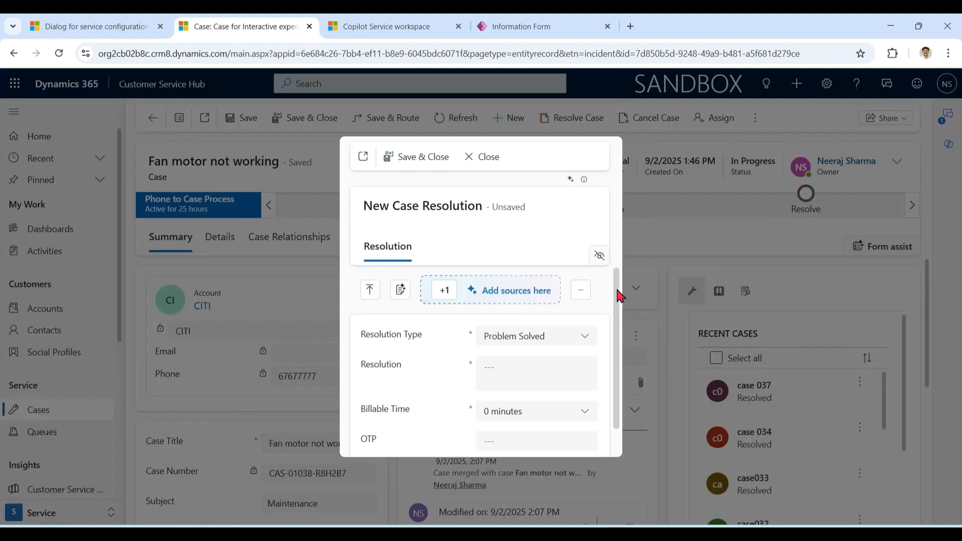
left_click_drag(621, 297, 622, 268)
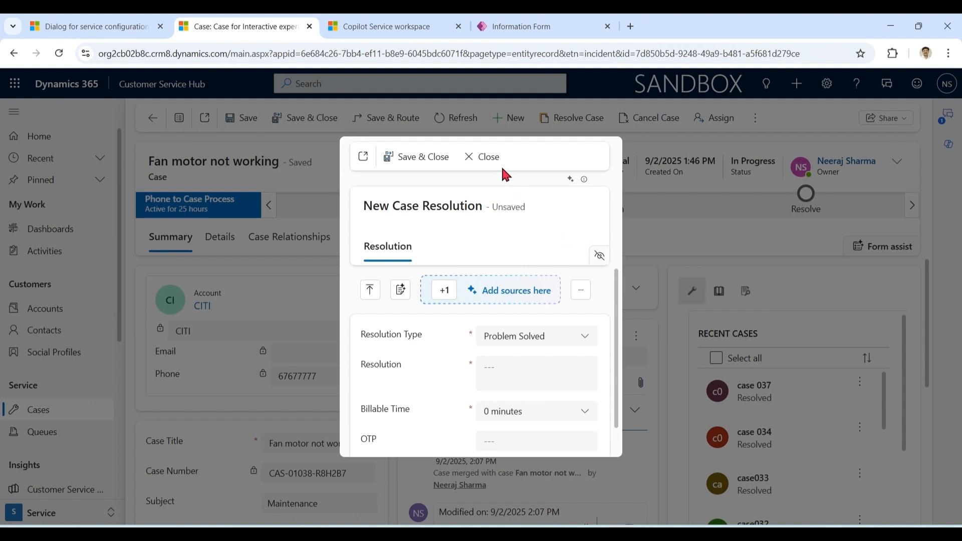
left_click(487, 157)
left_click(553, 351)
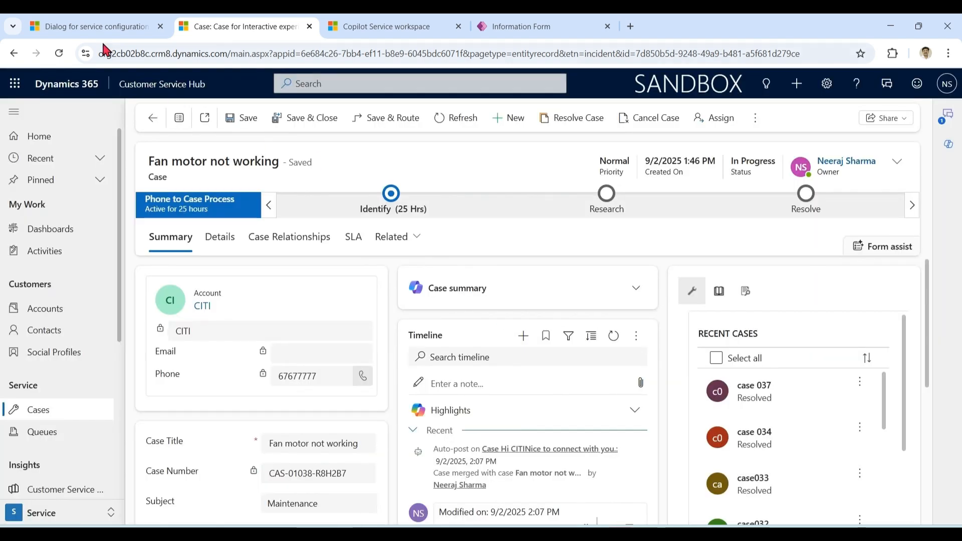
Return to the Service Configuration Settings and examine the "Allow updates for" options under Case update after resolution
left_click(96, 26)
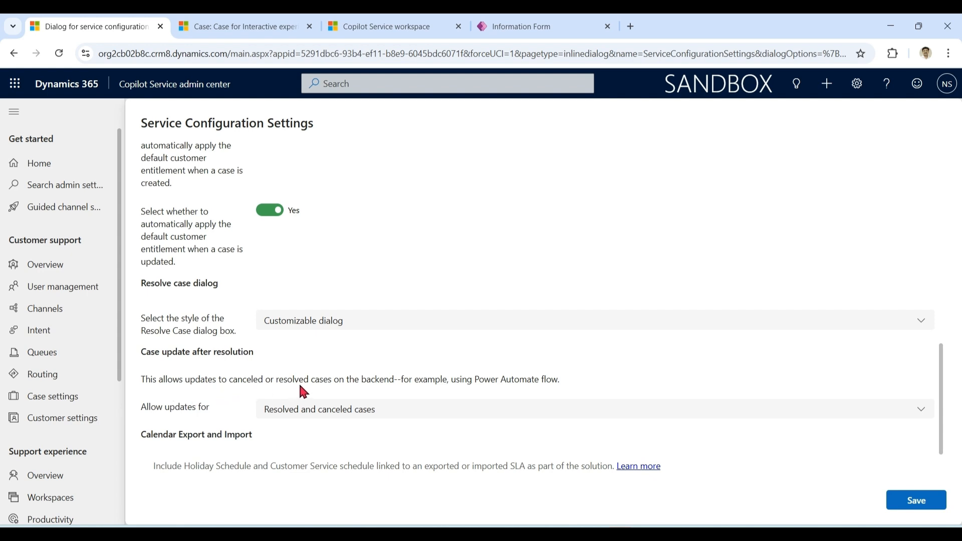
left_click(363, 414)
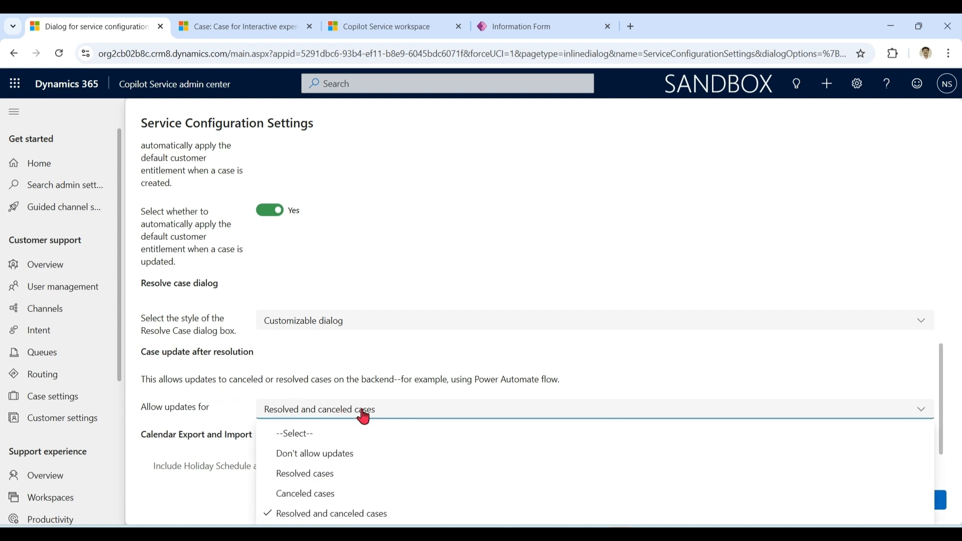
left_click(361, 414)
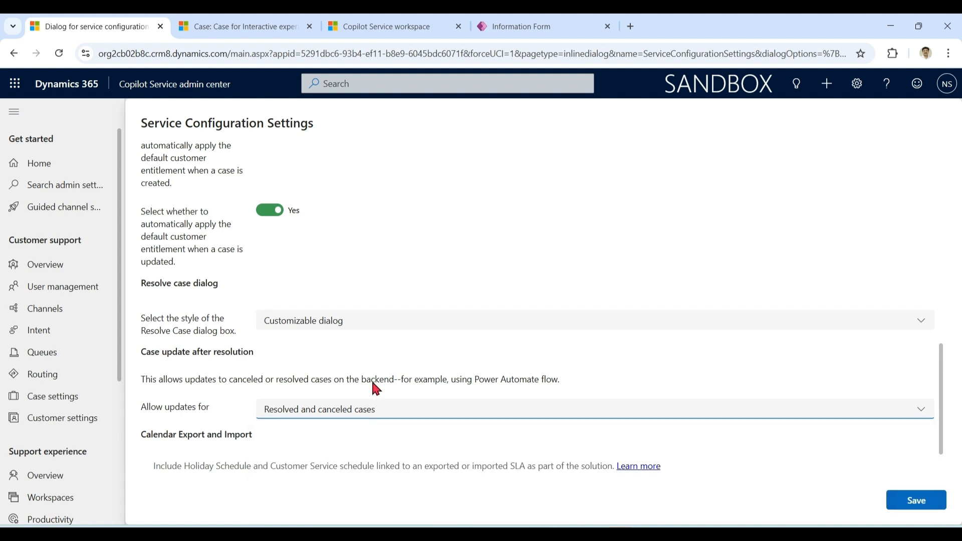